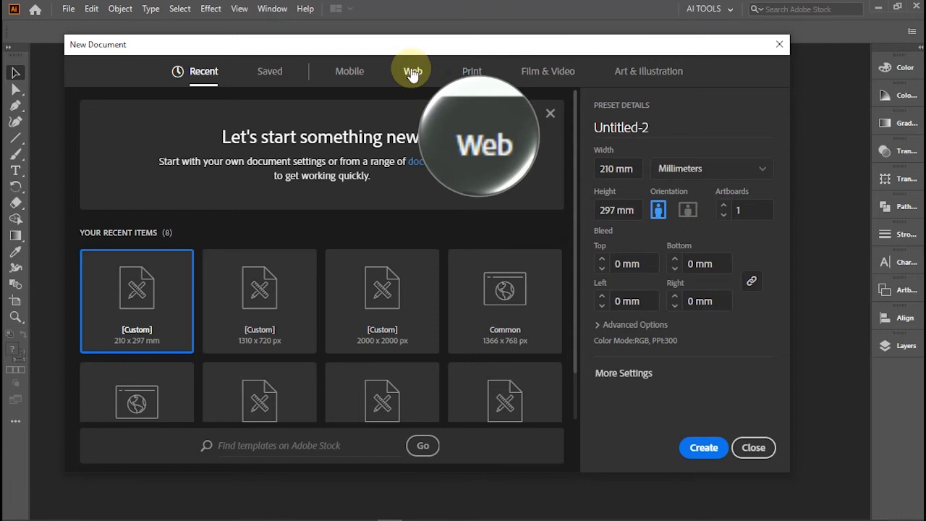
# Choose the Web document presets and name the new document "Poster design".
pyautogui.click(412, 75)
pyautogui.doubleClick(619, 128)
pyautogui.press('BackSpace')
pyautogui.write('Poster')
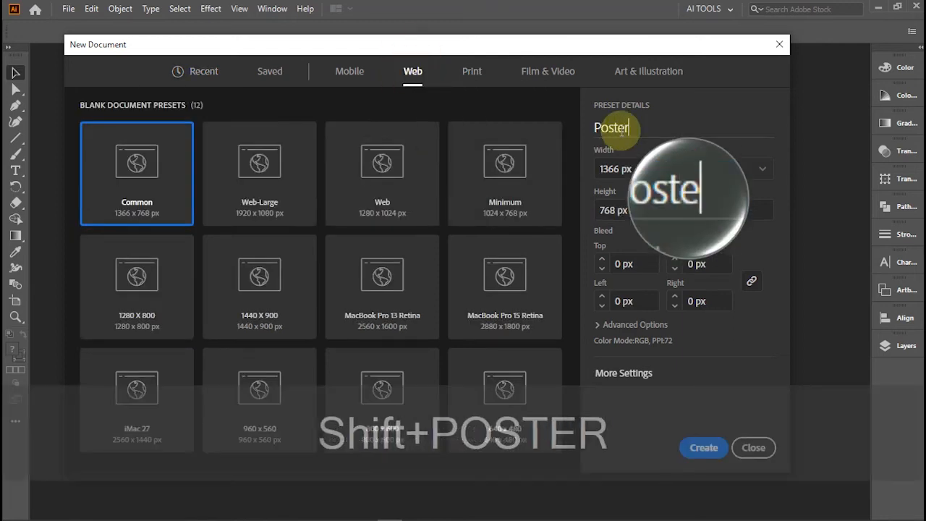
pyautogui.write(' design')
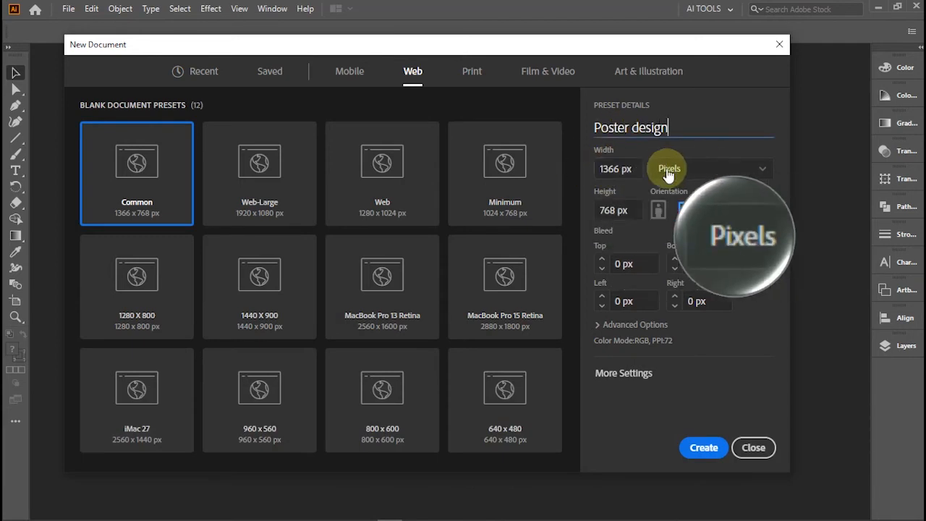
# Set the document units to millimeters, with a width of 210 mm and a height of 297 mm.
pyautogui.click(668, 173)
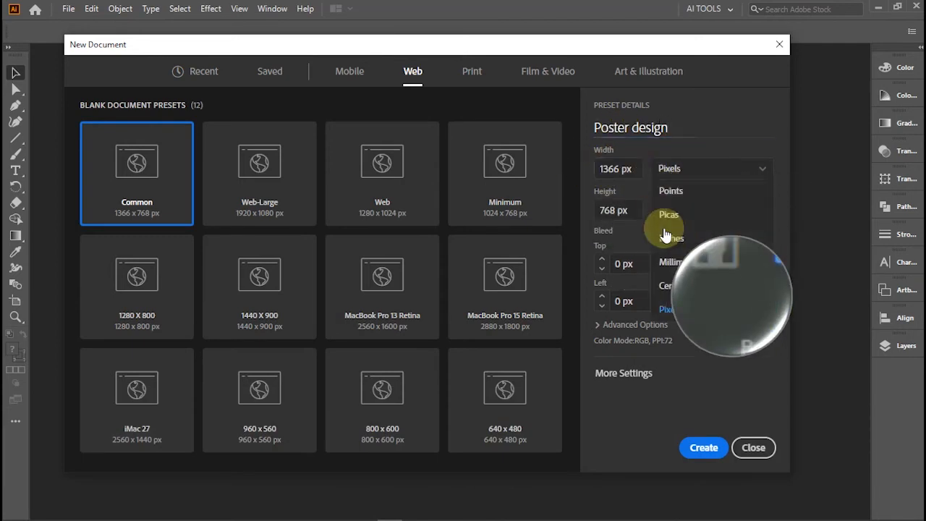
pyautogui.click(667, 264)
pyautogui.click(606, 168)
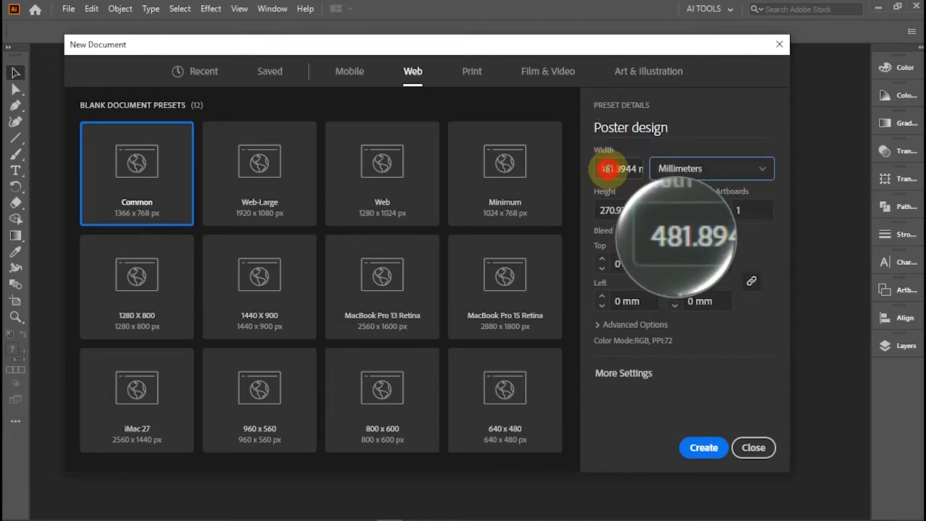
pyautogui.press('BackSpace')
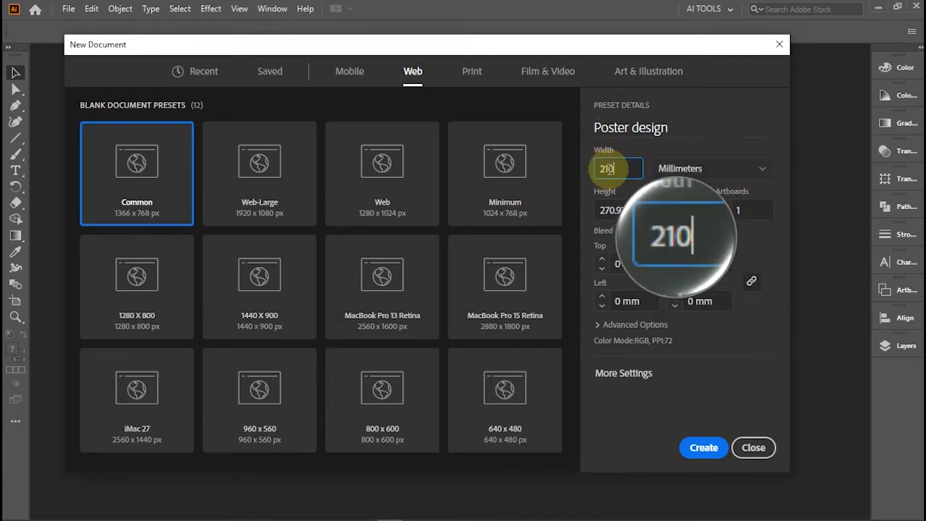
pyautogui.click(605, 212)
pyautogui.press('BackSpace')
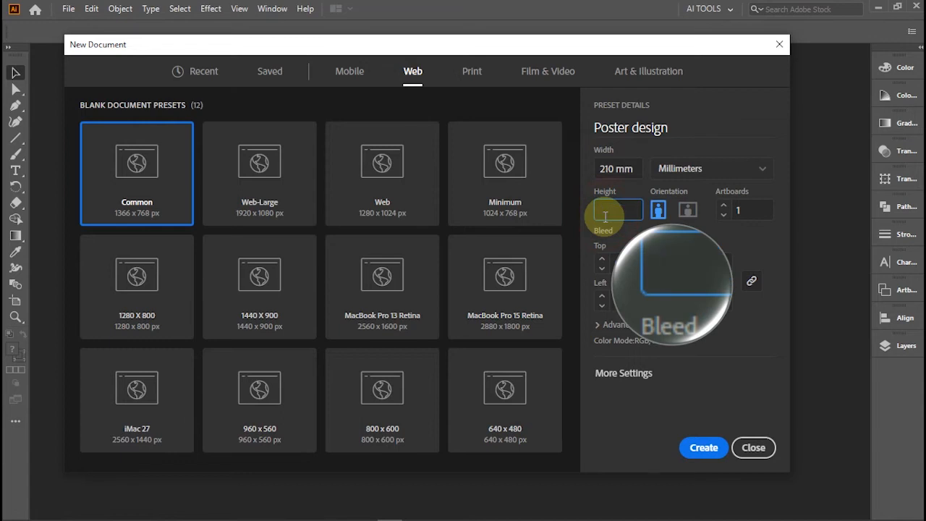
# Keep the RGB color mode, set the raster effects to High (300 ppi), and create the document.
pyautogui.click(607, 373)
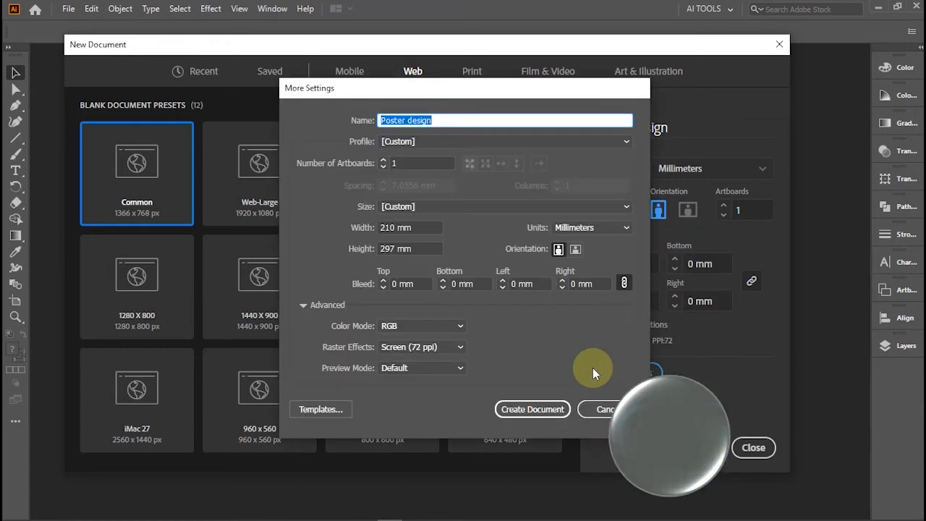
pyautogui.click(381, 326)
pyautogui.click(388, 354)
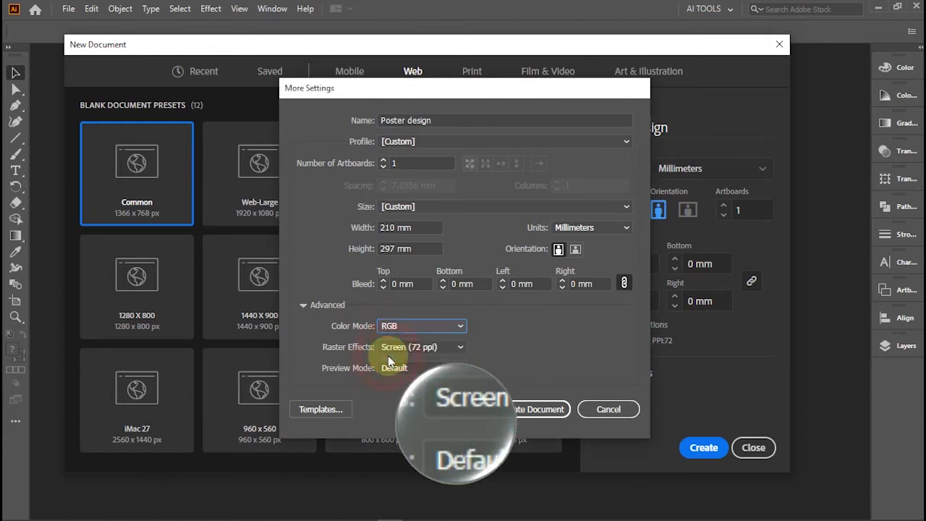
pyautogui.click(388, 348)
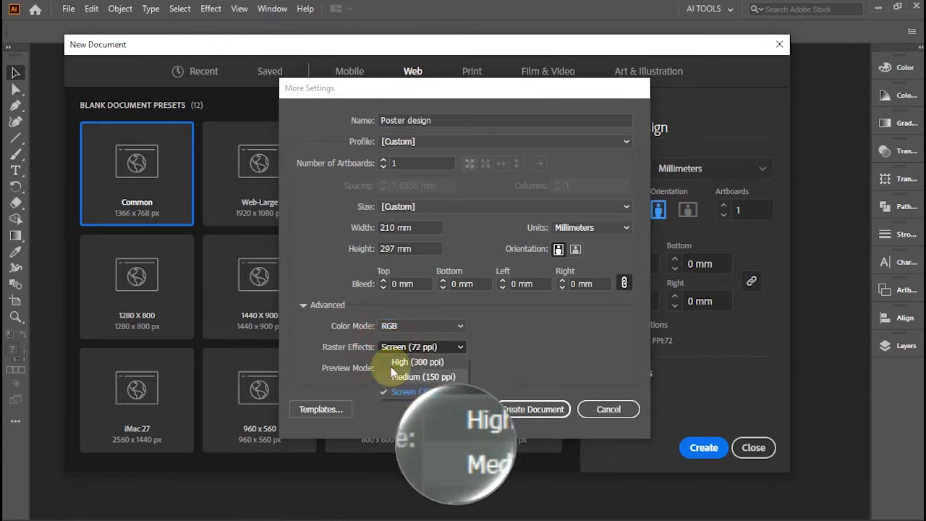
pyautogui.click(401, 363)
pyautogui.click(541, 413)
pyautogui.click(694, 449)
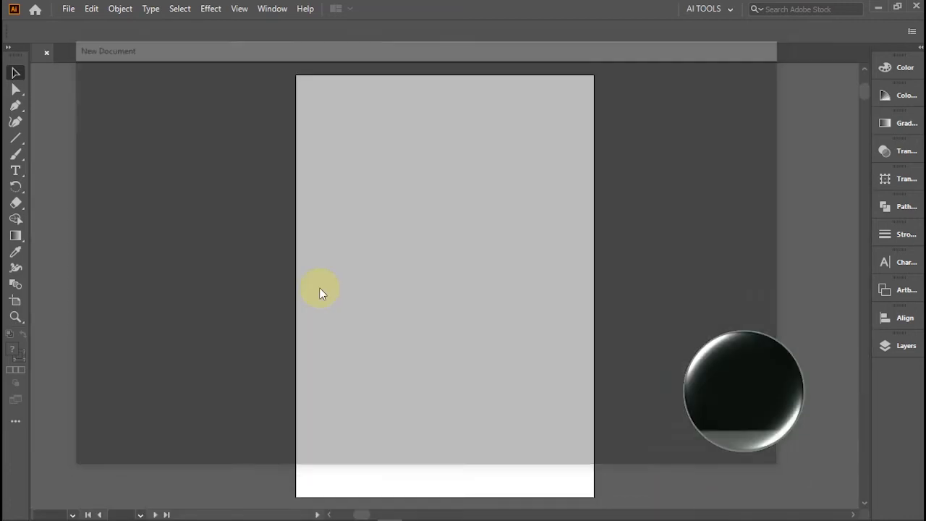
# Draw a rectangle covering the whole artboard and fill it with light tan brown.
pyautogui.click(16, 143)
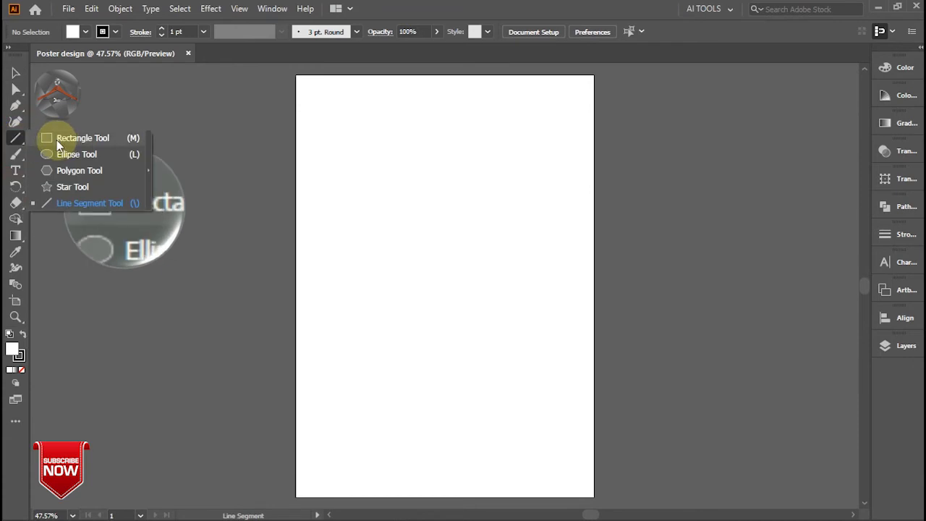
pyautogui.click(56, 140)
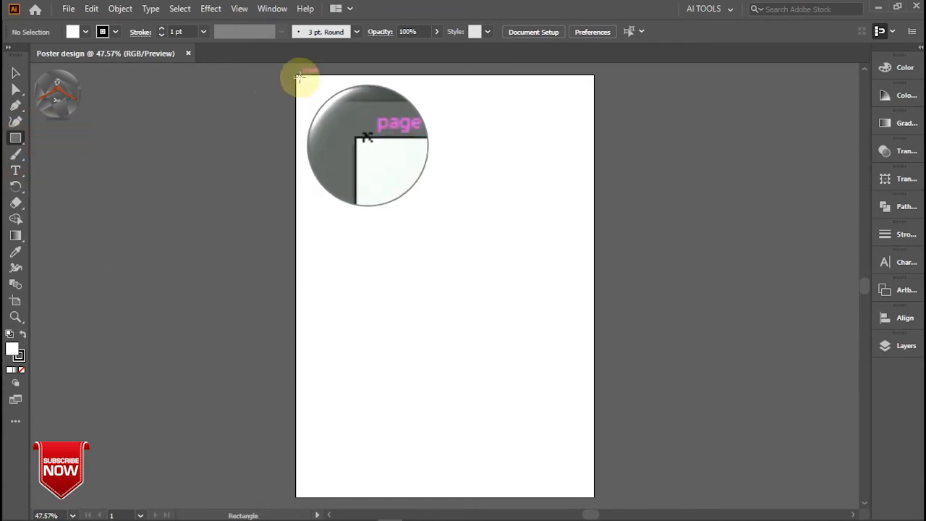
pyautogui.moveTo(296, 73); pyautogui.dragTo(594, 499)
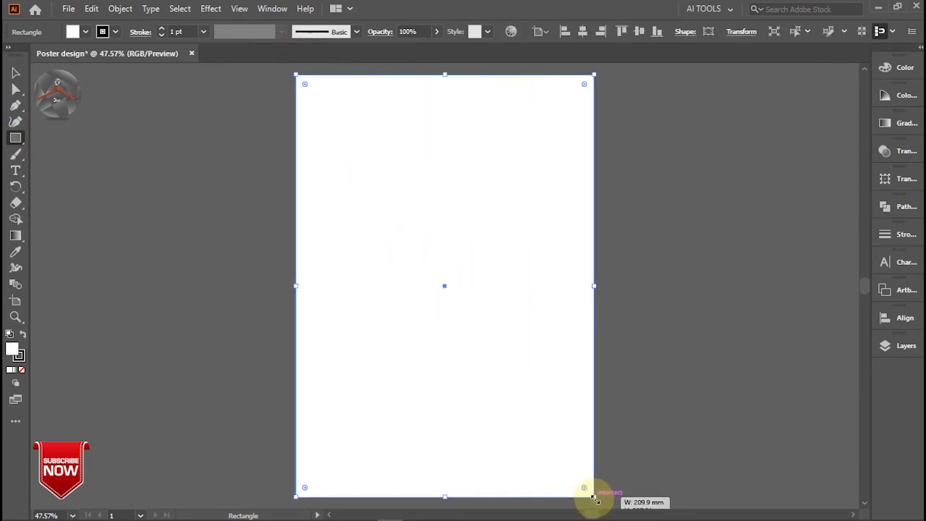
pyautogui.click(86, 32)
pyautogui.click(87, 76)
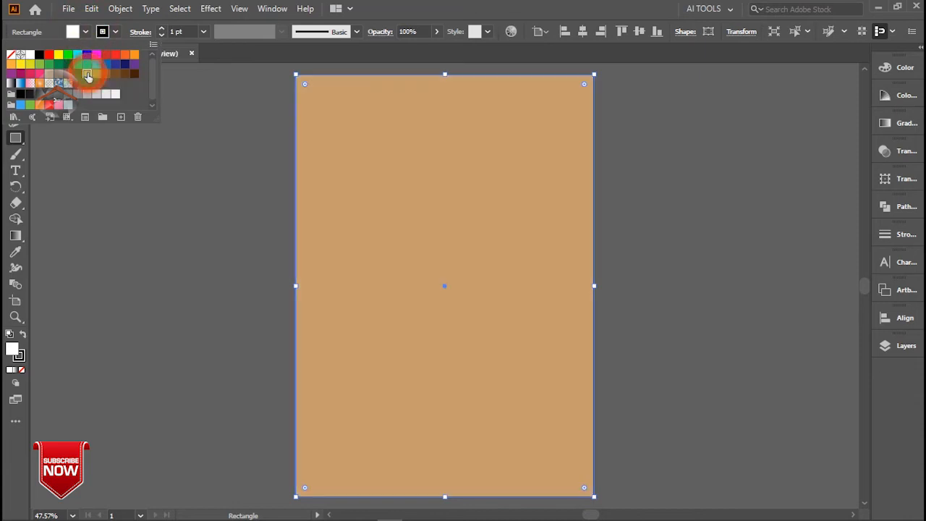
# Draw a smaller rectangle mid-artboard, rotate it into a diagonal rising to the right, and fill it with blue.
pyautogui.click(154, 179)
pyautogui.moveTo(386, 175); pyautogui.dragTo(476, 397)
pyautogui.moveTo(478, 161); pyautogui.dragTo(544, 242)
pyautogui.click(86, 32)
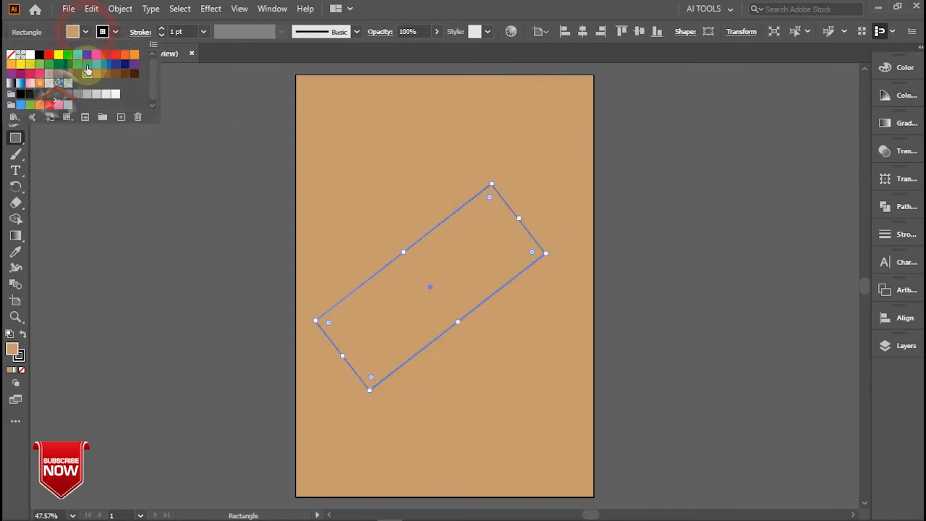
pyautogui.click(87, 54)
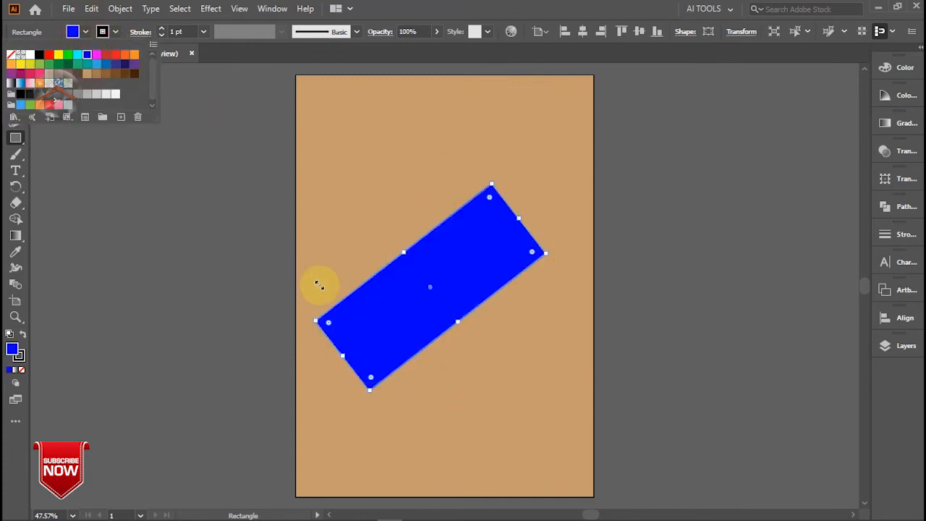
# Stretch the blue bar past both sides of the artboard, then adjust its diagonal angle and position.
pyautogui.click(516, 218)
pyautogui.moveTo(519, 218); pyautogui.dragTo(655, 115)
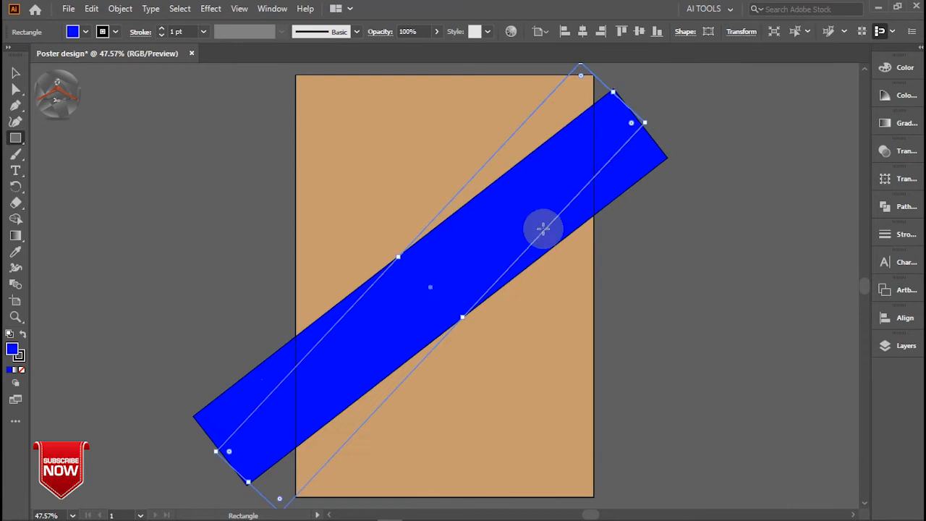
pyautogui.moveTo(432, 288); pyautogui.dragTo(416, 259)
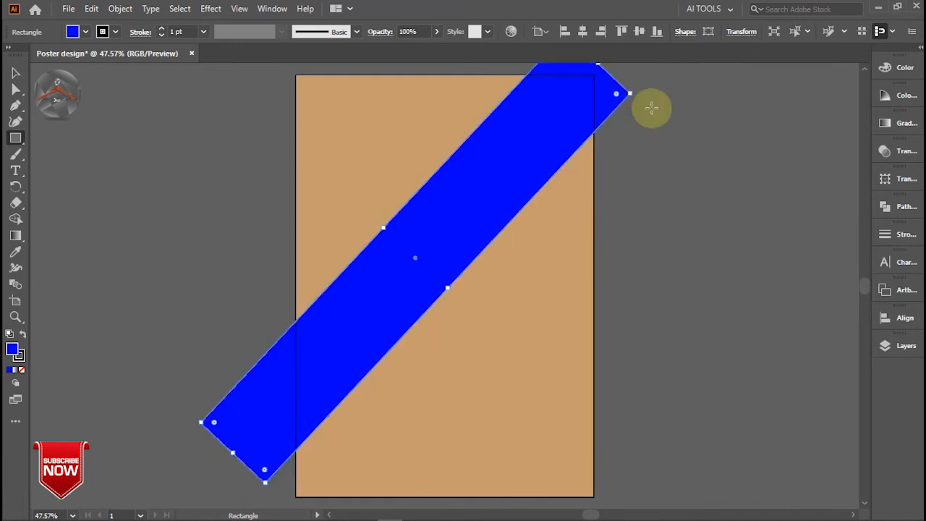
pyautogui.moveTo(634, 93); pyautogui.dragTo(642, 122)
# Lengthen and widen the blue bar about its center, shift it toward the artboard's upper left, and undo the last widening.
pyautogui.scroll(-2, 538, 228)
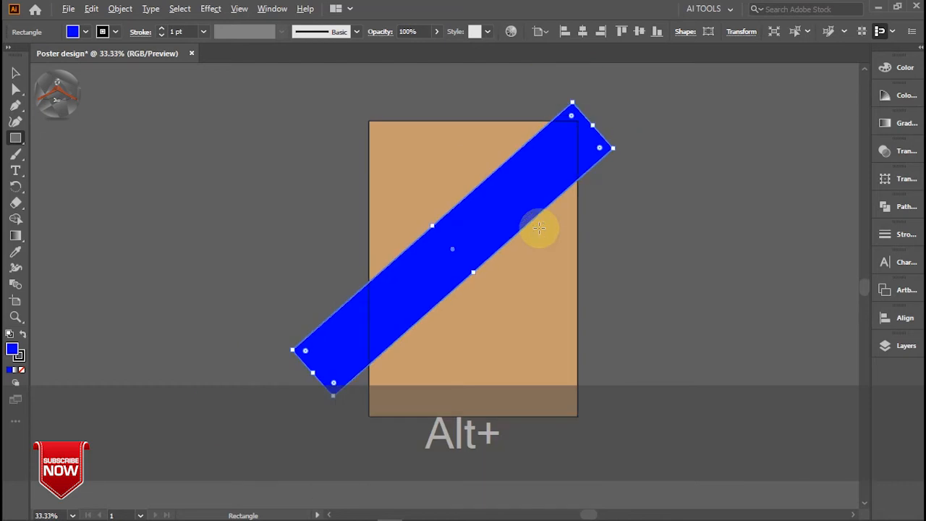
pyautogui.moveTo(598, 118); pyautogui.dragTo(614, 108)
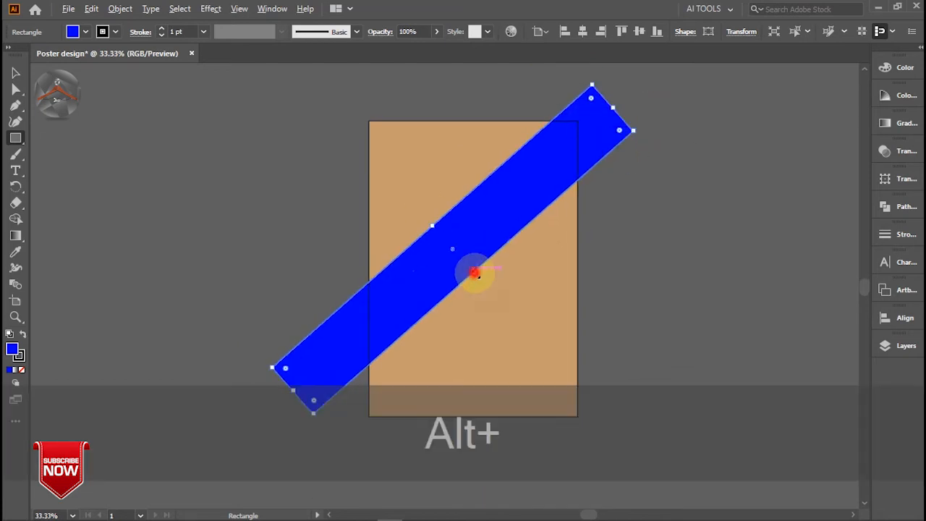
pyautogui.moveTo(475, 273); pyautogui.dragTo(481, 279)
pyautogui.moveTo(443, 253); pyautogui.dragTo(470, 268)
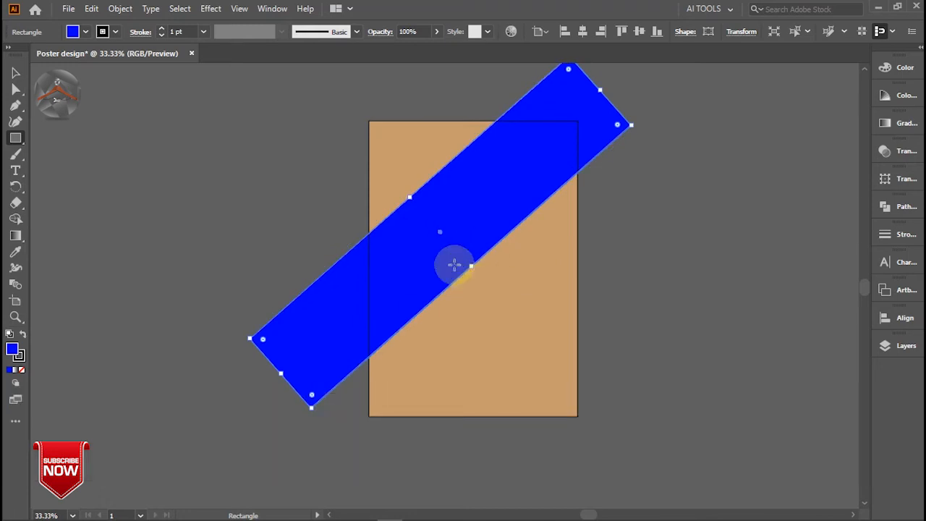
pyautogui.hotkey('ctrl', 'z')
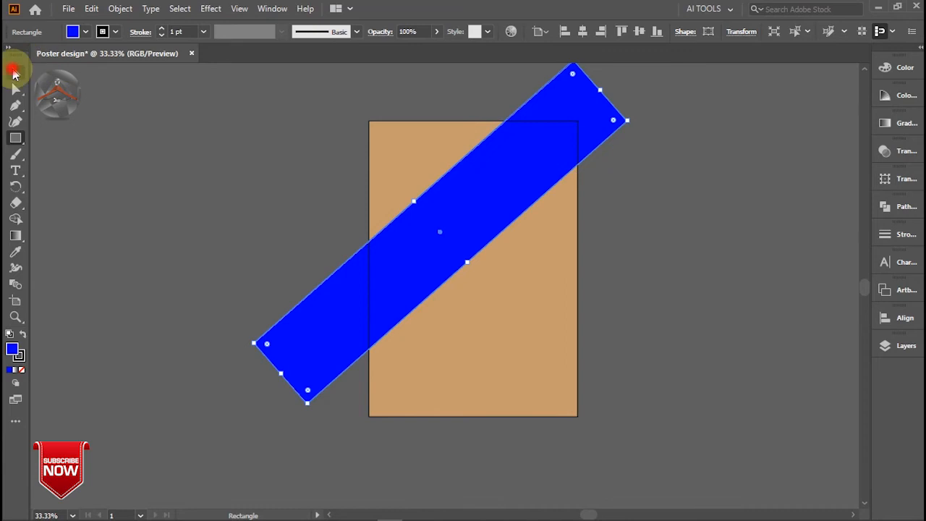
# Duplicate the blue bar, scale the copy down to a small bar, and place it flush along the large bar's underside at its lower end.
pyautogui.moveTo(441, 232); pyautogui.dragTo(482, 295)
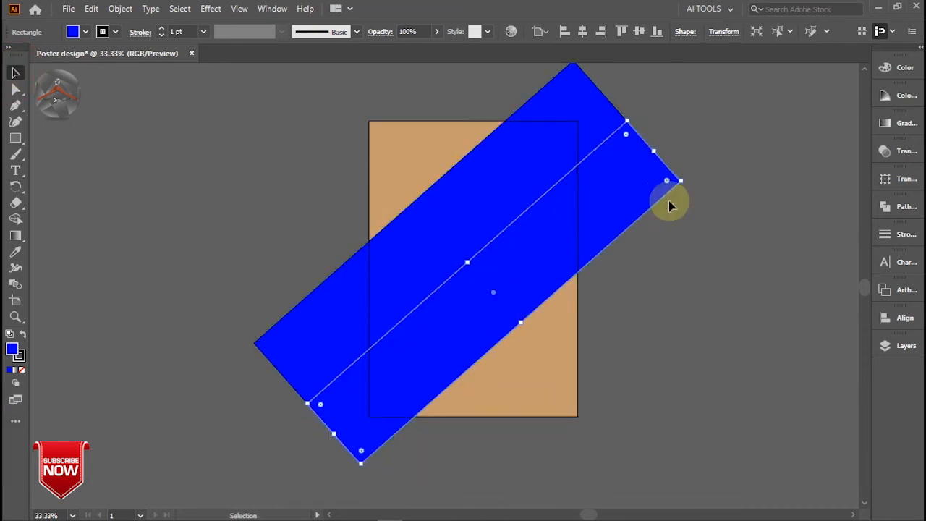
pyautogui.moveTo(676, 186); pyautogui.dragTo(567, 251)
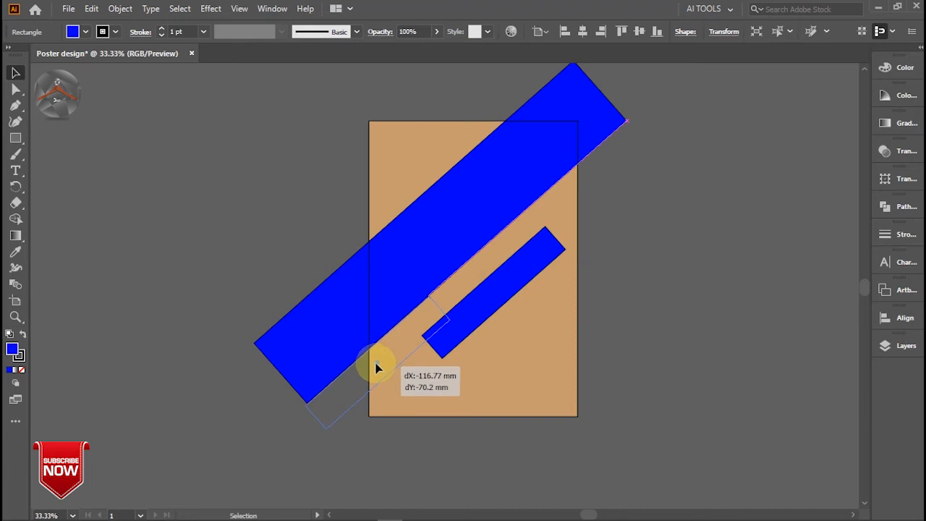
pyautogui.moveTo(376, 367); pyautogui.dragTo(377, 366)
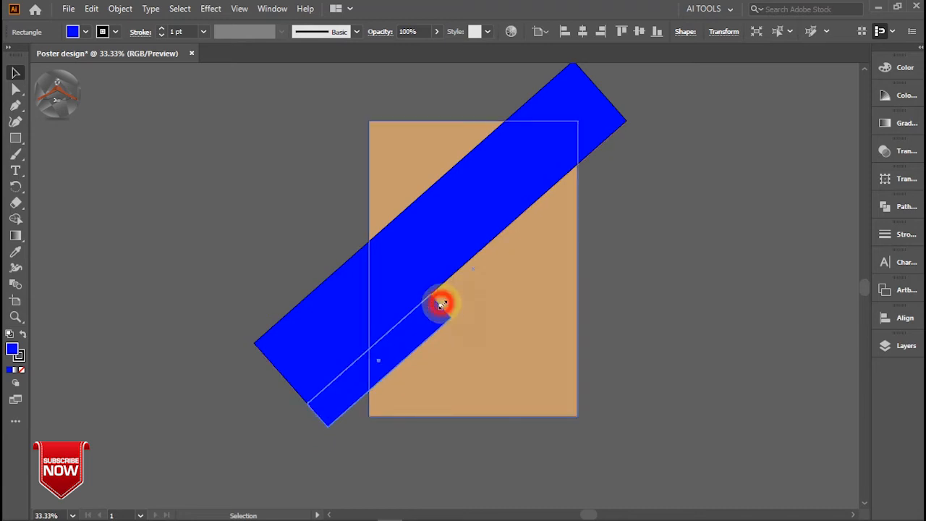
pyautogui.moveTo(442, 304); pyautogui.dragTo(443, 299)
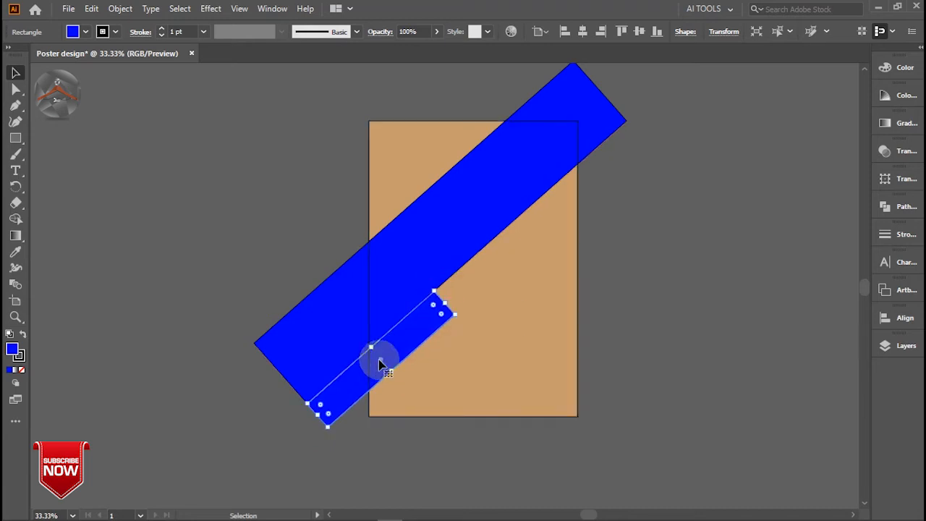
# Duplicate the small bar corner to corner toward the right, lengthen that copy slightly, and place another staggered copy below it.
pyautogui.moveTo(381, 360); pyautogui.dragTo(584, 222)
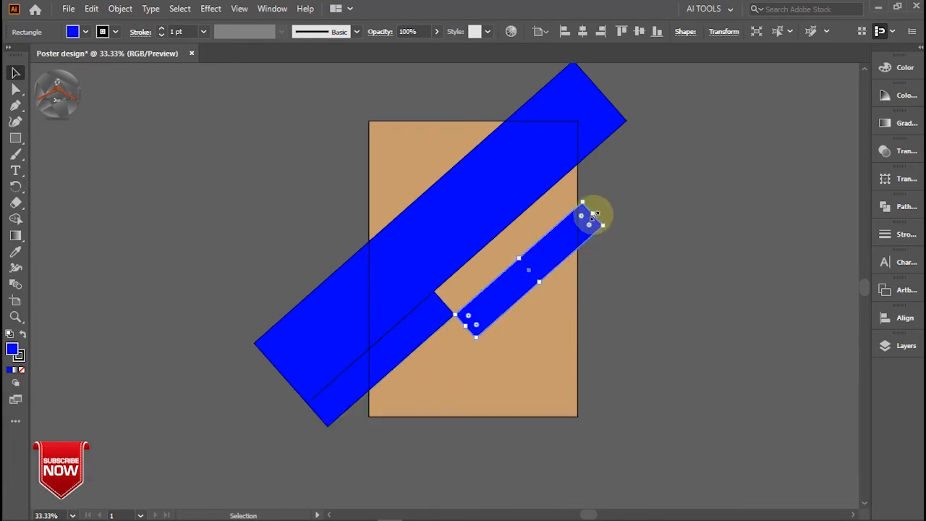
pyautogui.moveTo(602, 208); pyautogui.dragTo(604, 209)
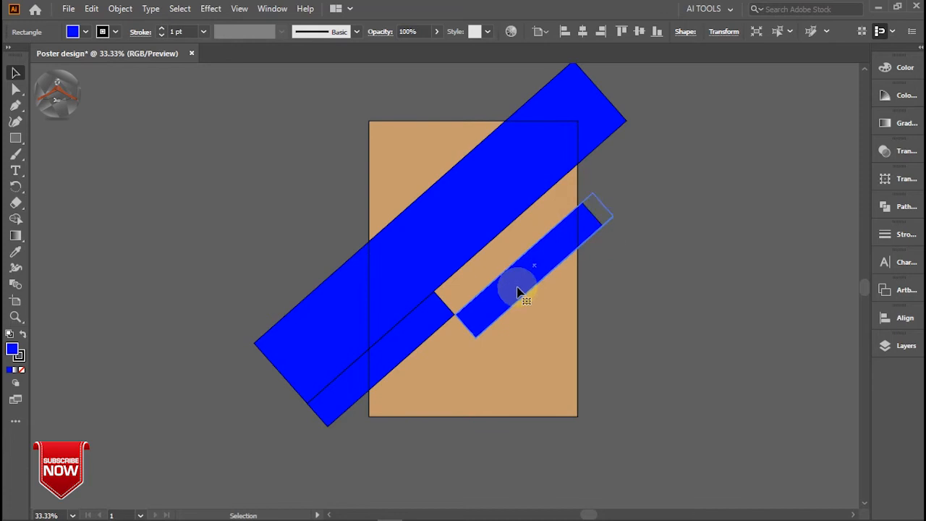
pyautogui.moveTo(541, 270); pyautogui.dragTo(414, 410)
# Offset the paths of the large bar and the three small bars by 7 mm with miter joins and a miter limit of 4.
pyautogui.click(348, 300)
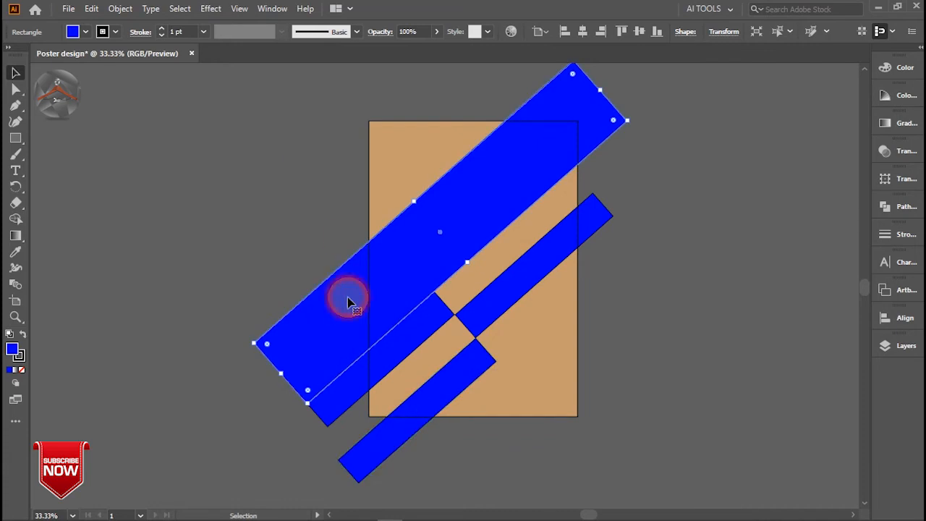
pyautogui.keyDown('shift'); pyautogui.click(416, 332); pyautogui.keyUp('shift')
pyautogui.keyDown('shift'); pyautogui.click(485, 304); pyautogui.keyUp('shift')
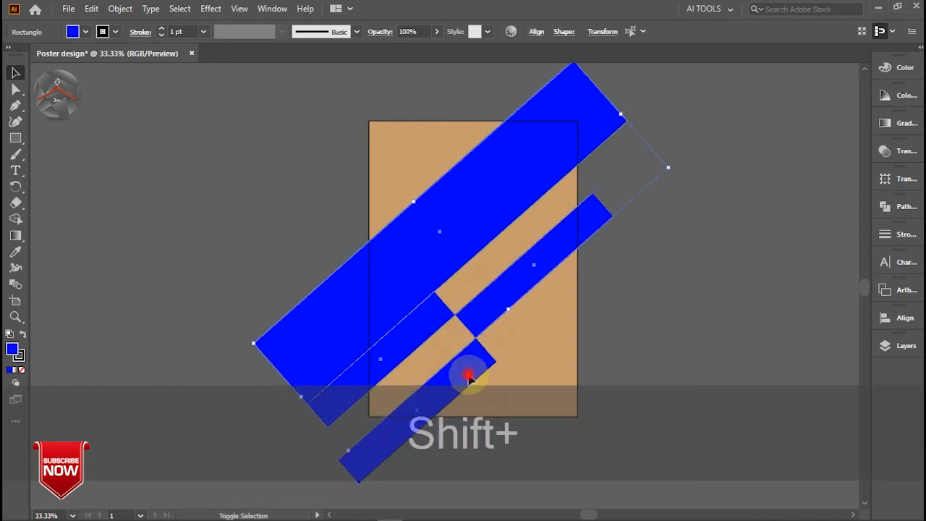
pyautogui.click(120, 9)
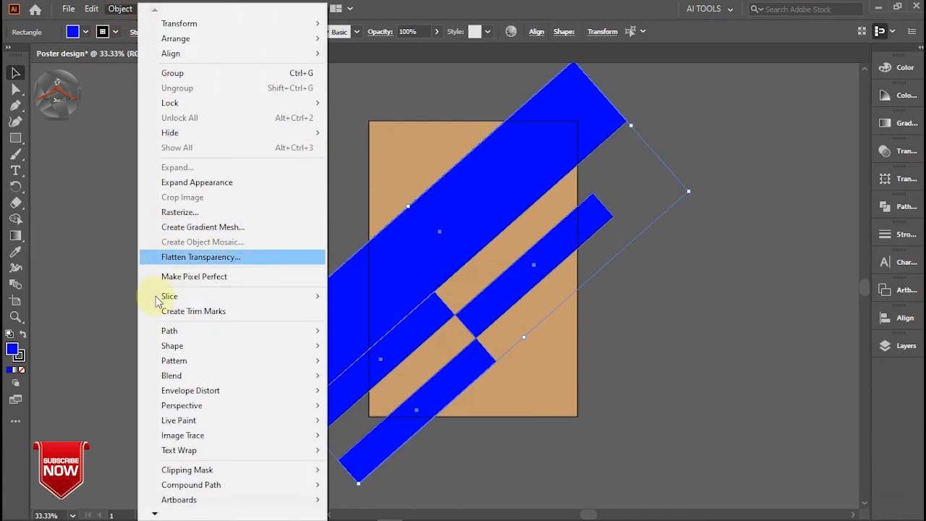
pyautogui.moveTo(170, 331)
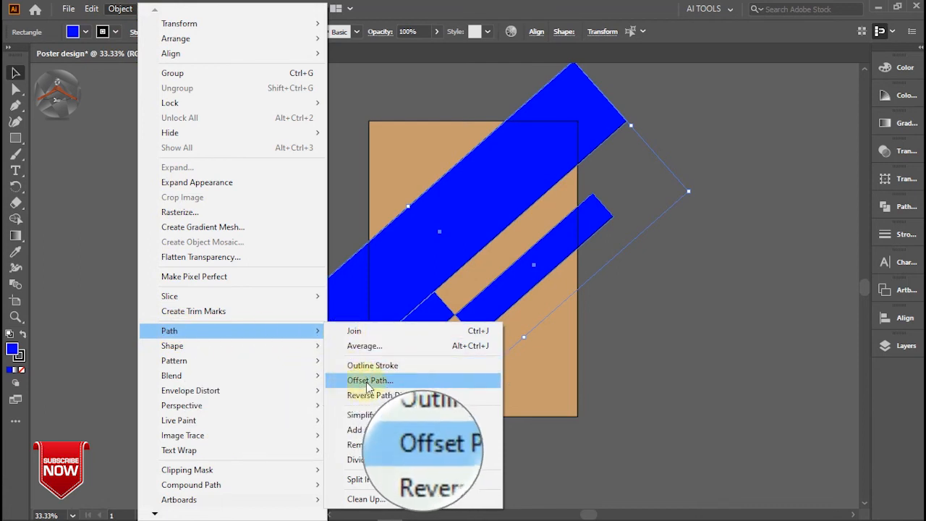
pyautogui.click(373, 381)
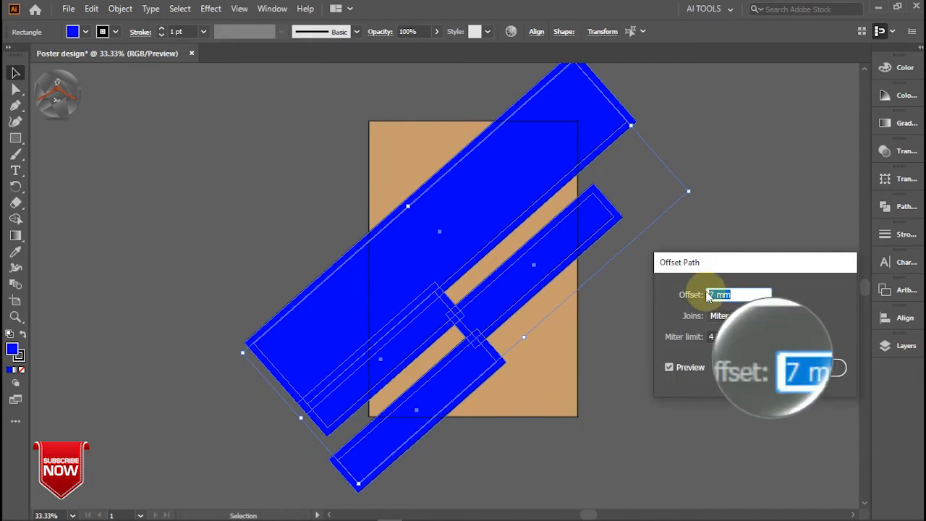
pyautogui.click(713, 294)
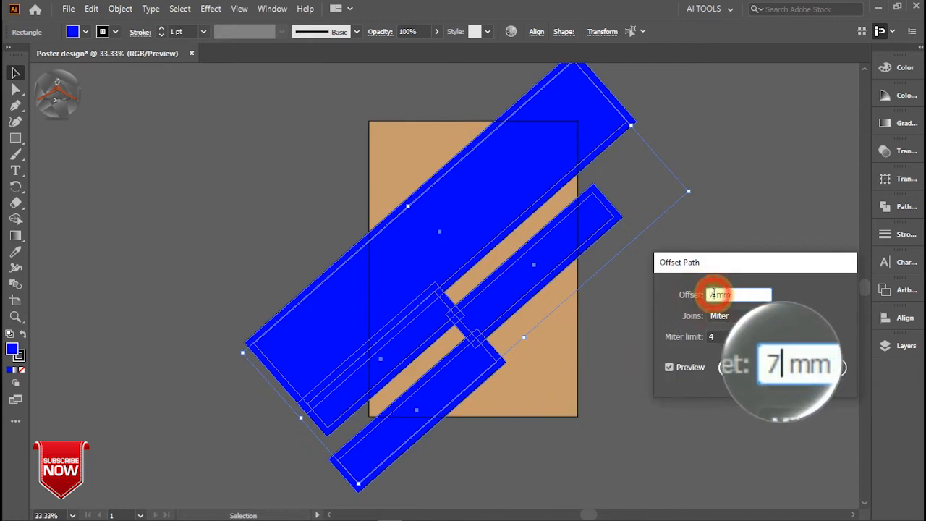
pyautogui.click(716, 318)
pyautogui.click(713, 326)
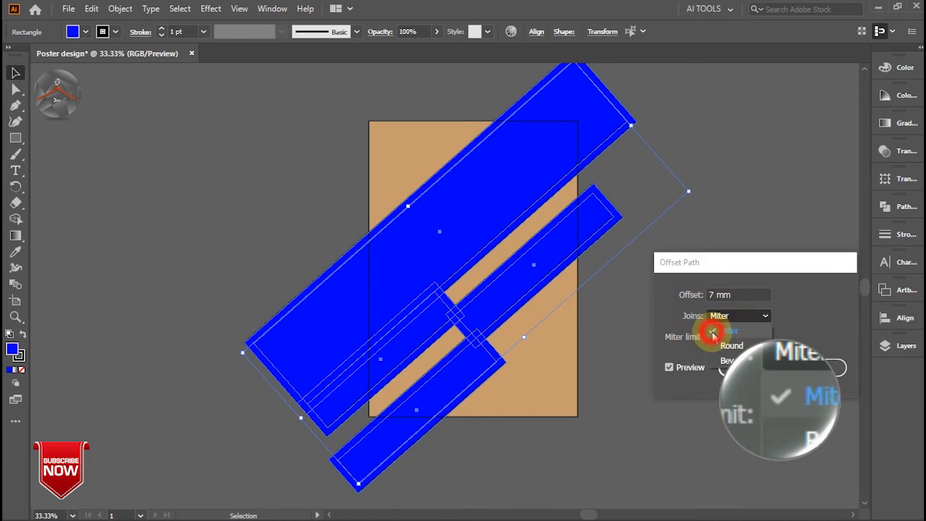
pyautogui.click(712, 338)
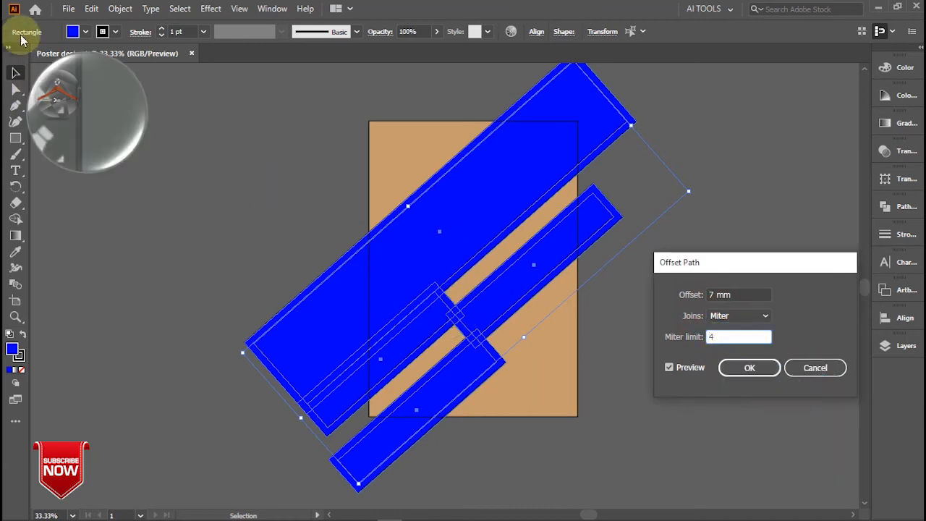
pyautogui.click(727, 368)
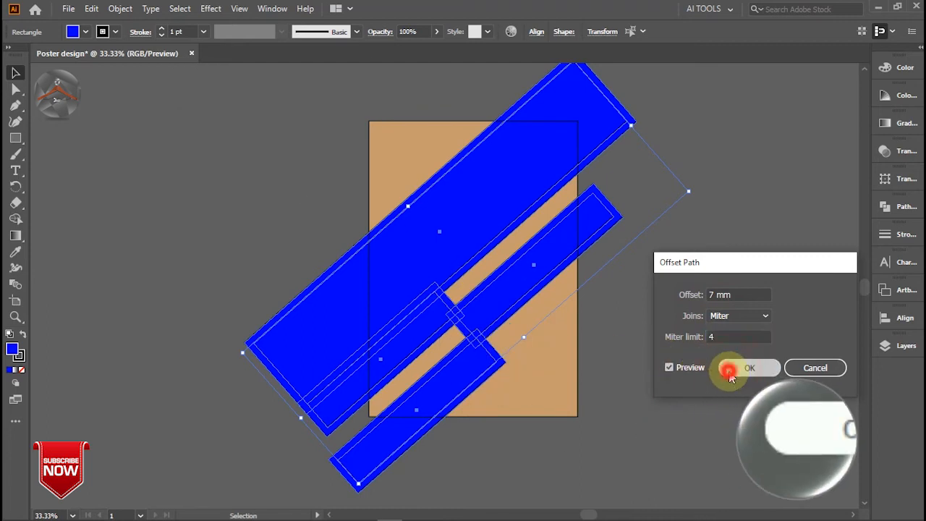
# Try a cyan fill on the four offset outlines, settle on dark grey instead, and deselect them.
pyautogui.click(85, 32)
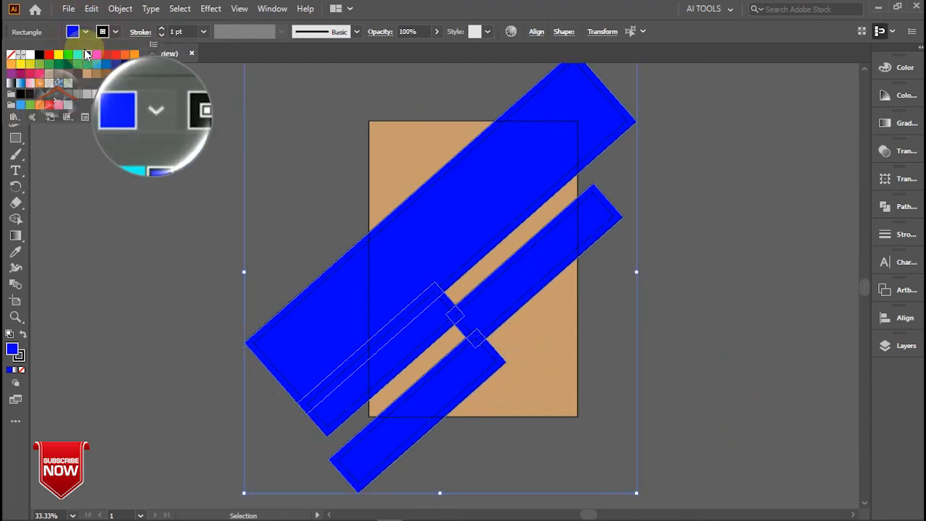
pyautogui.click(77, 58)
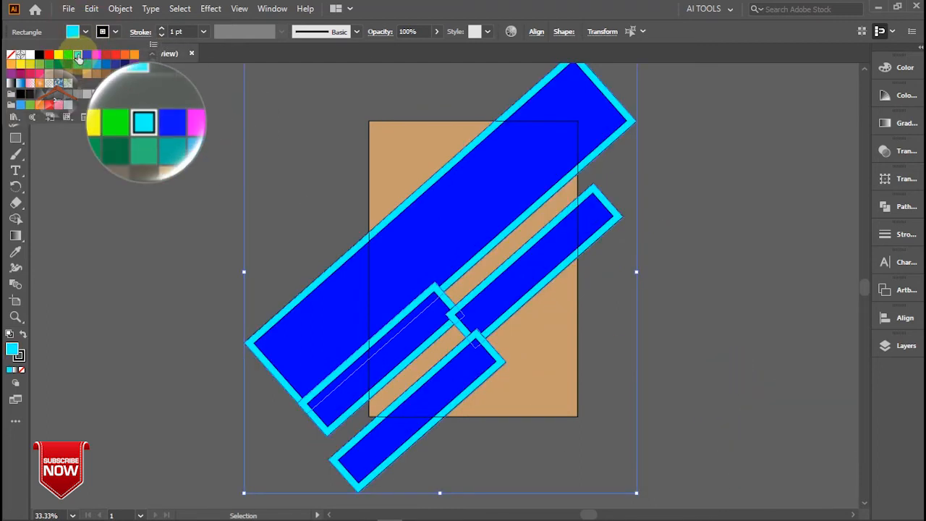
pyautogui.click(50, 94)
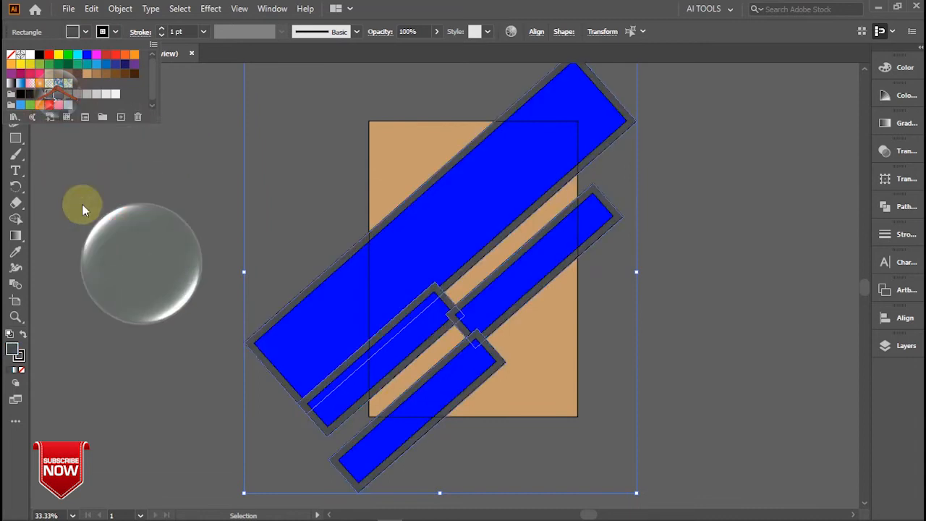
pyautogui.click(713, 320)
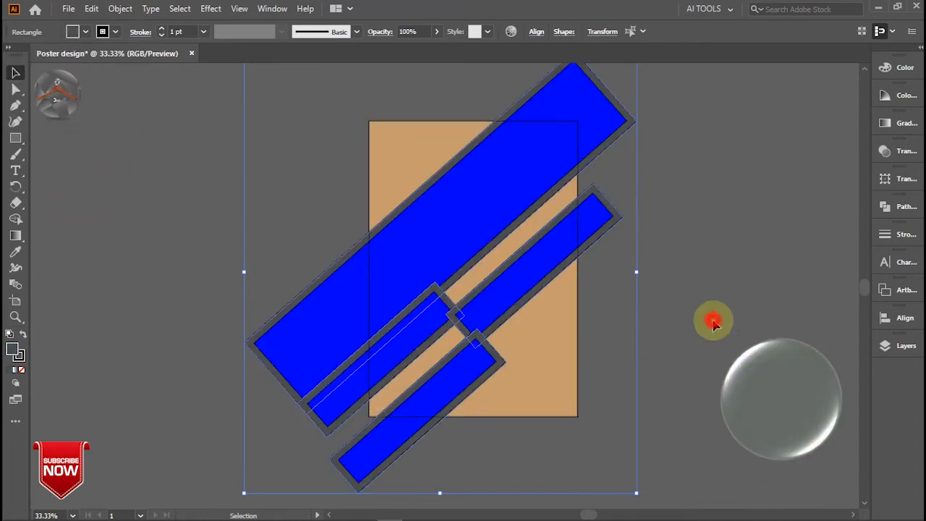
# Move the second and third small bars with their grey outlines so that the outlines meet corner to corner without overlapping.
pyautogui.scroll(2, 474, 345)
pyautogui.scroll(1, 474, 345)
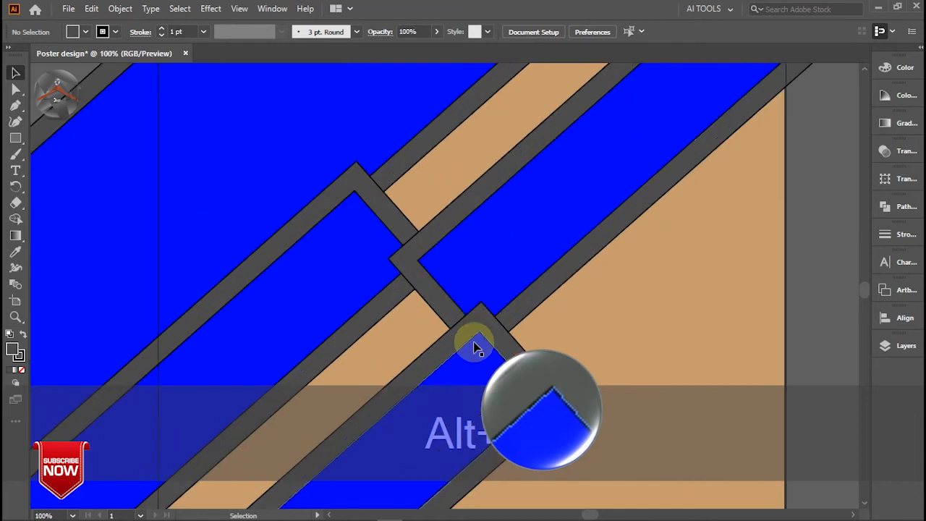
pyautogui.click(463, 210)
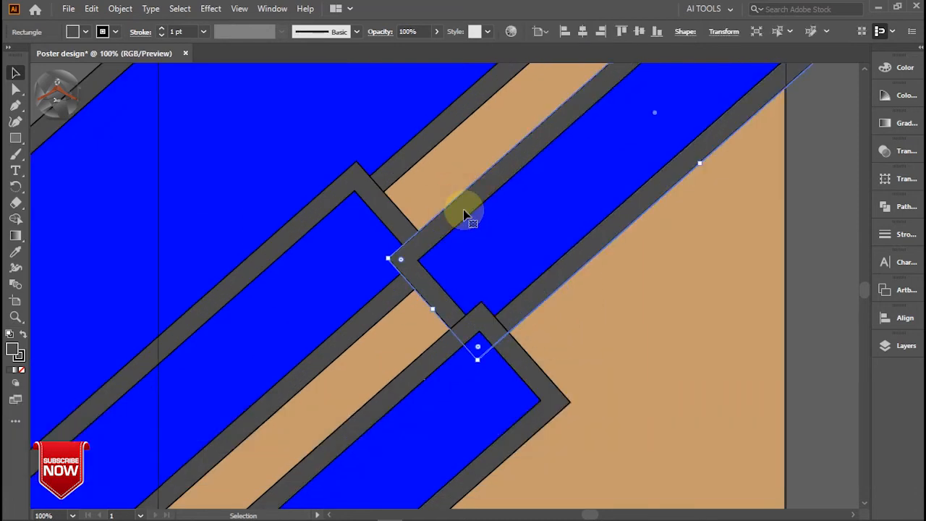
pyautogui.keyDown('shift'); pyautogui.click(491, 248); pyautogui.keyUp('shift')
pyautogui.moveTo(497, 248); pyautogui.dragTo(558, 251)
pyautogui.click(444, 391)
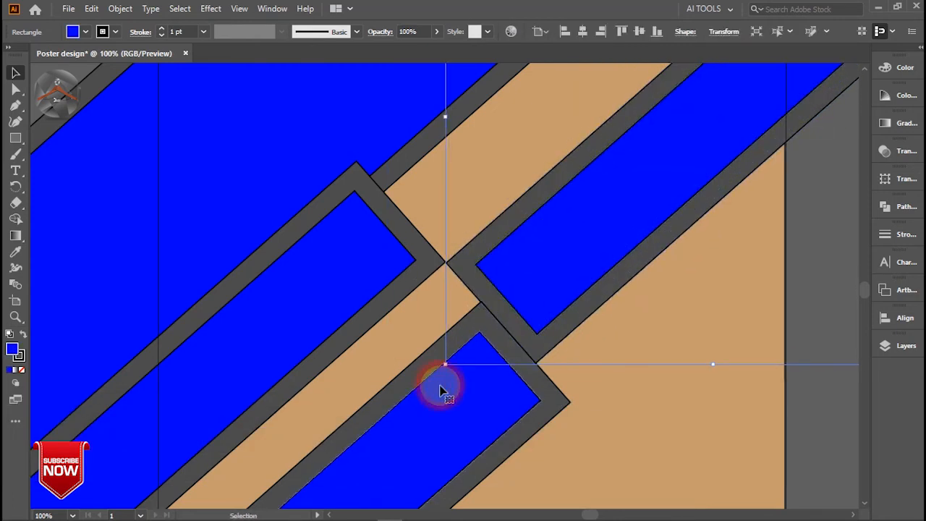
pyautogui.moveTo(499, 339); pyautogui.dragTo(551, 399)
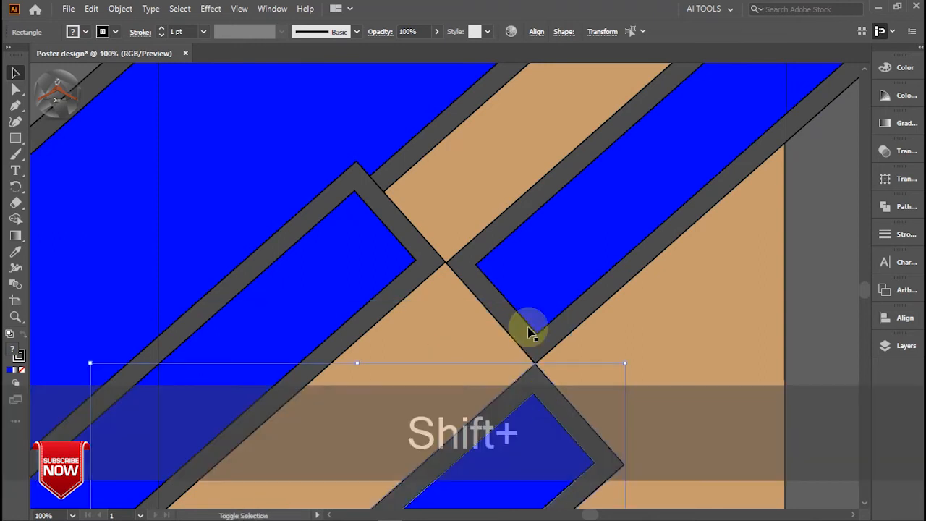
# Shift all three small bars and their outlines together so the first outline sits flush against the large bar's outline edge.
pyautogui.keyDown('shift'); pyautogui.click(526, 349); pyautogui.keyUp('shift')
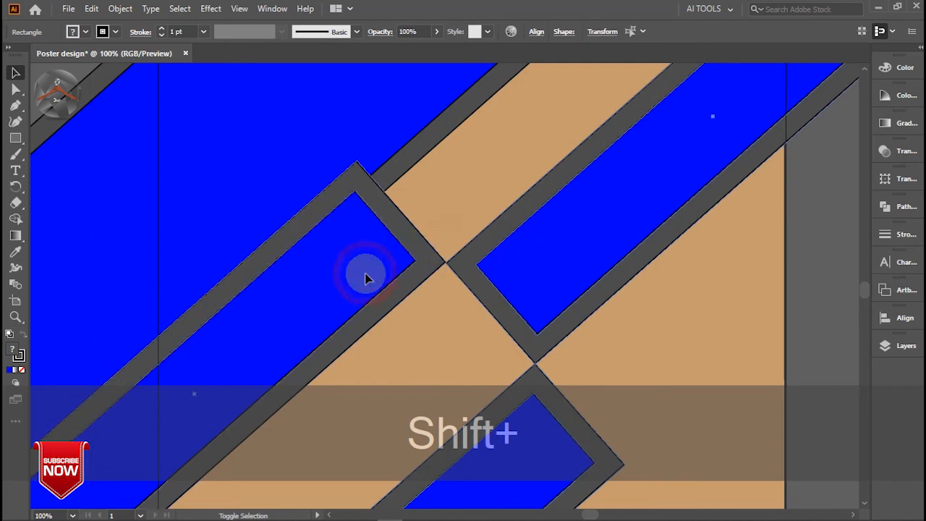
pyautogui.moveTo(354, 269); pyautogui.dragTo(378, 283)
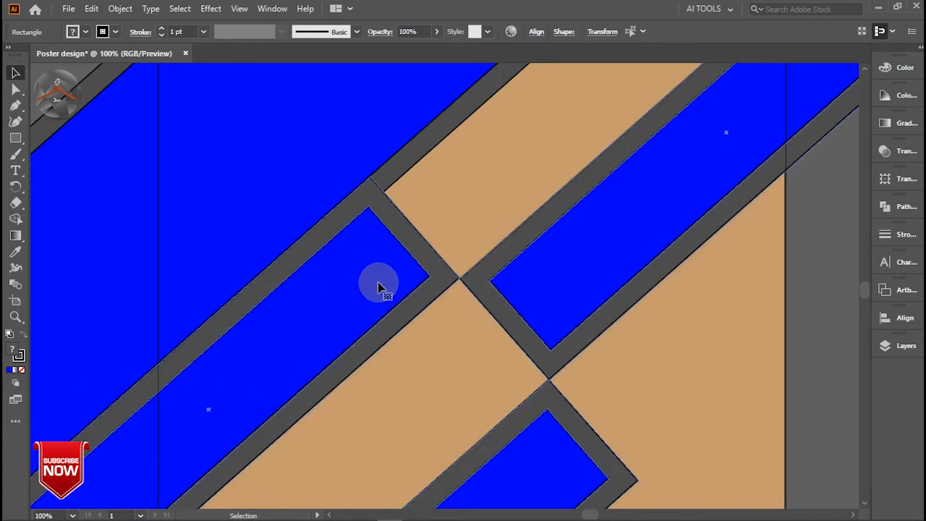
pyautogui.hotkey('ctrl', '0')
pyautogui.click(742, 286)
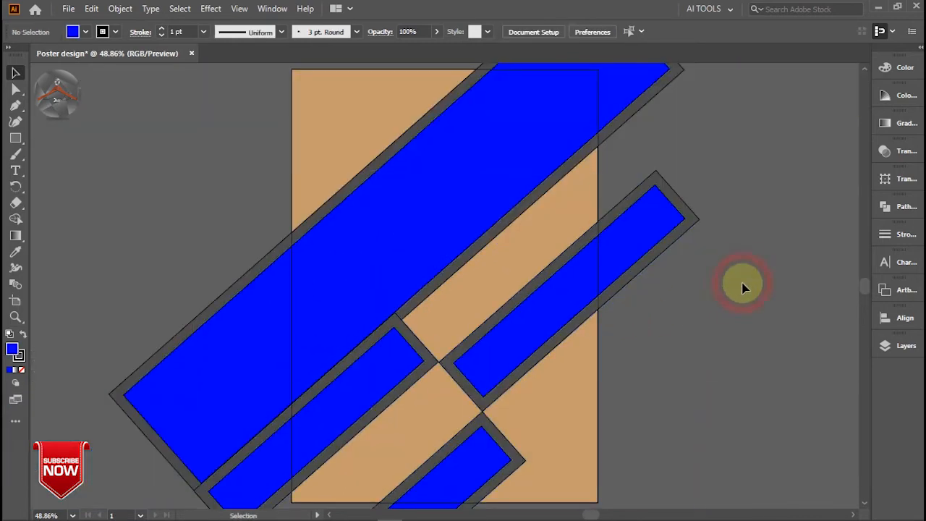
# Duplicate the four blue bars without their grey outlines onto the empty canvas to the right of the artboard.
pyautogui.keyDown('alt'); pyautogui.scroll(-1, 742, 287); pyautogui.keyUp('alt')
pyautogui.keyDown('ctrl'); pyautogui.hscroll(2, 742, 286); pyautogui.keyUp('ctrl')
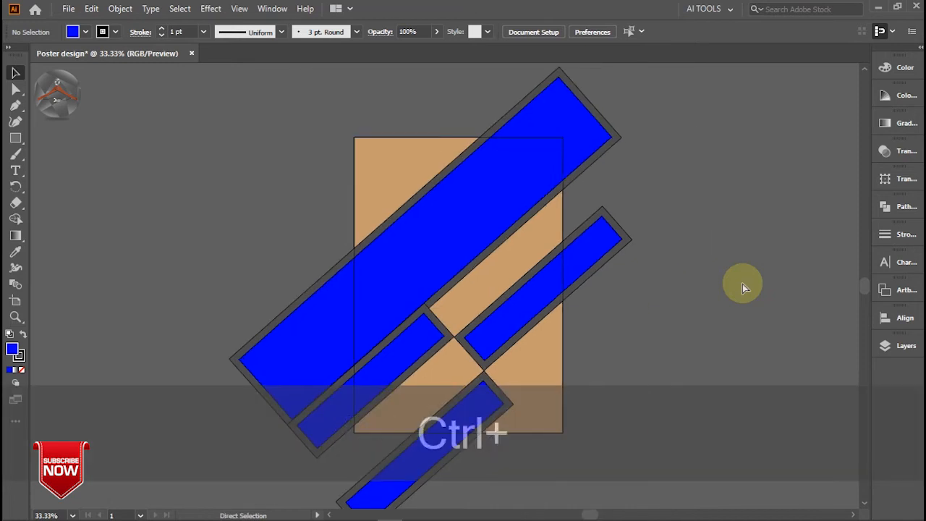
pyautogui.hscroll(2, 742, 284)
pyautogui.hscroll(7, 743, 284)
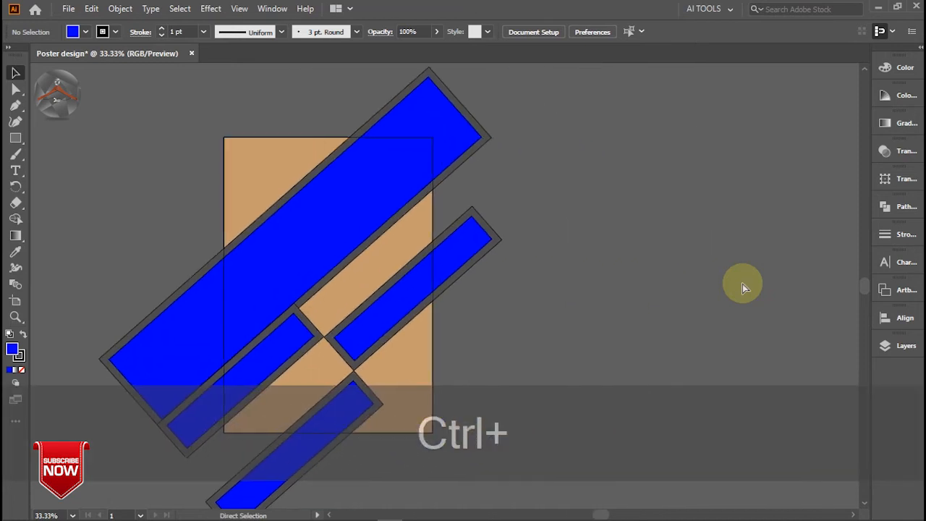
pyautogui.hscroll(-1, 742, 283)
pyautogui.click(742, 284)
pyautogui.click(300, 210)
pyautogui.keyDown('shift'); pyautogui.click(309, 334); pyautogui.keyUp('shift')
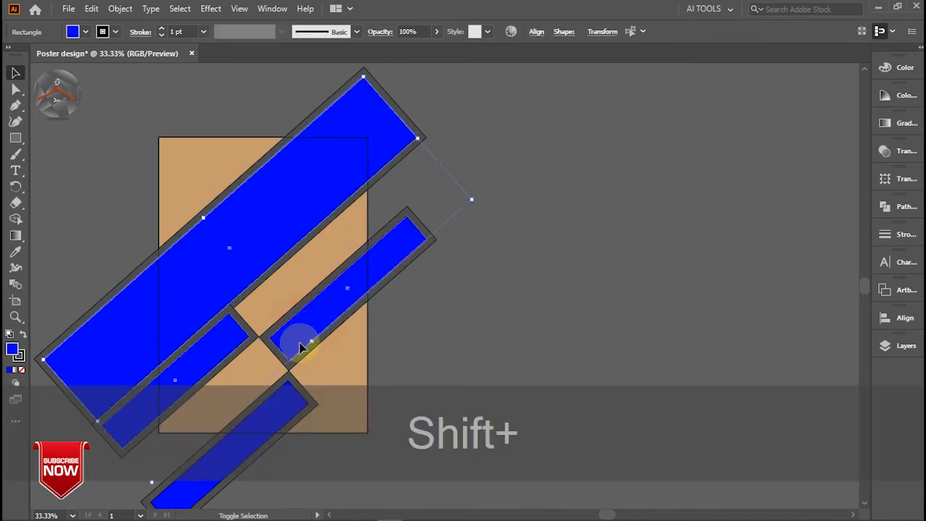
pyautogui.moveTo(273, 414); pyautogui.dragTo(699, 403)
# Combine the four duplicated blue bars into one compound path.
pyautogui.rightClick(572, 303)
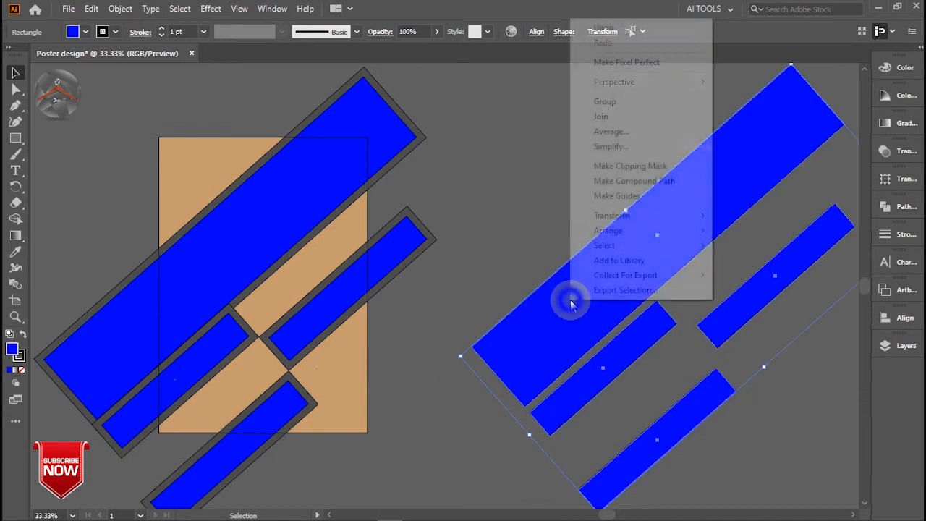
pyautogui.click(546, 318)
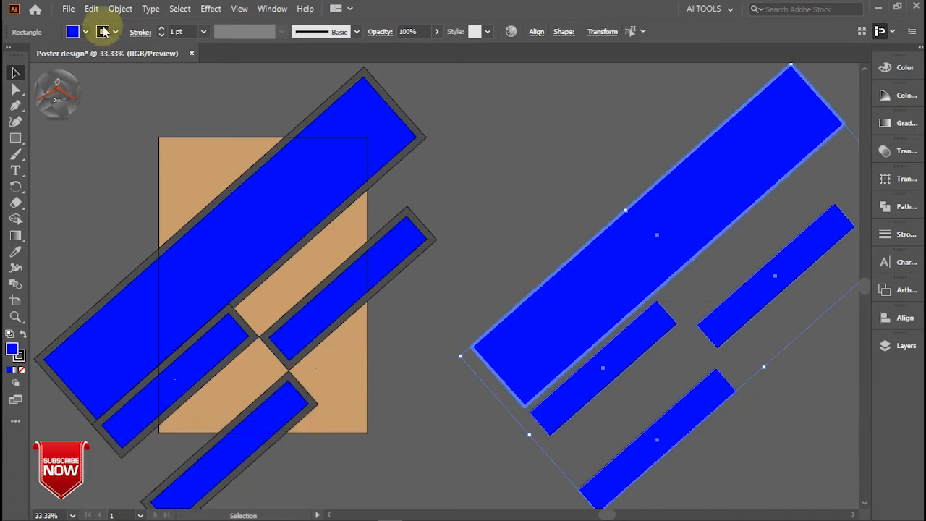
pyautogui.click(120, 9)
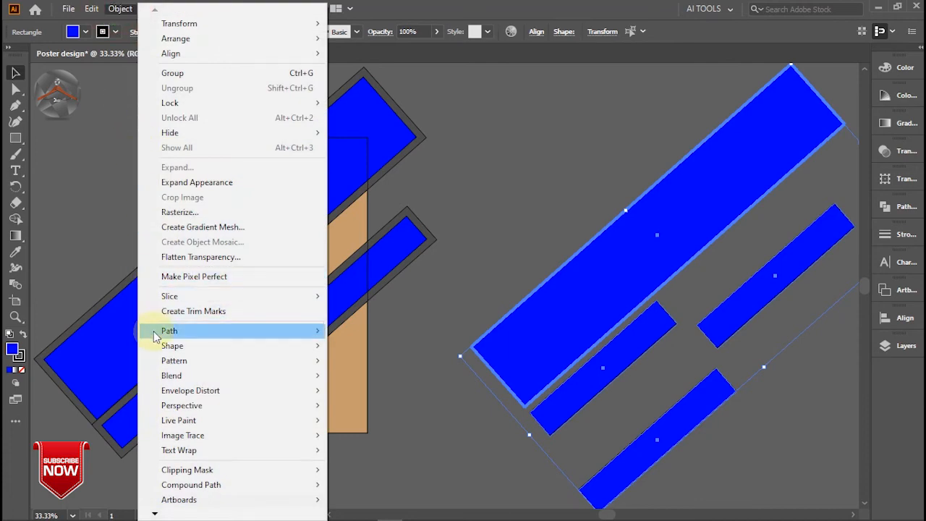
pyautogui.moveTo(173, 487)
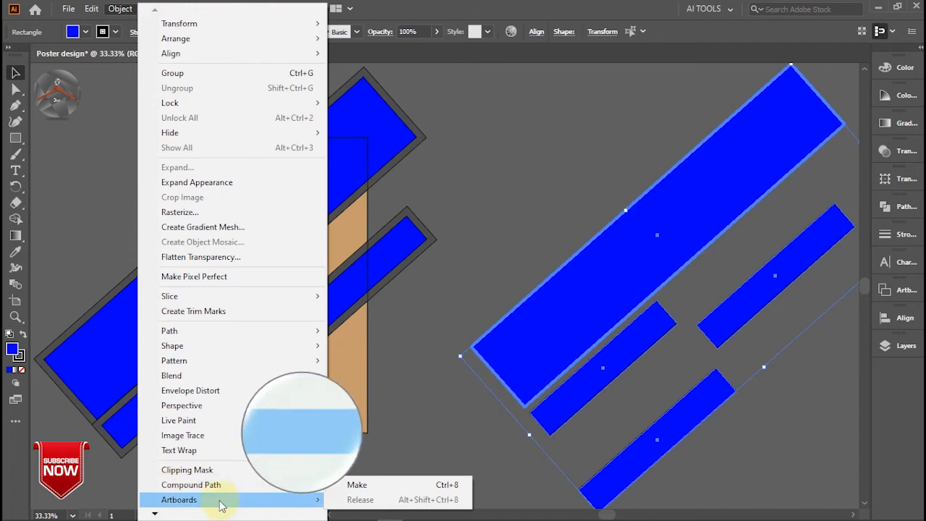
pyautogui.moveTo(168, 503)
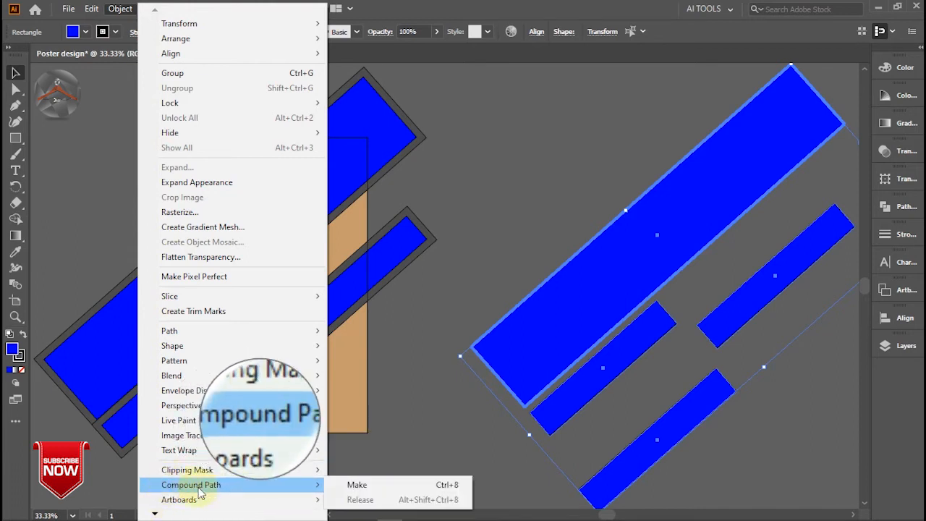
pyautogui.click(357, 484)
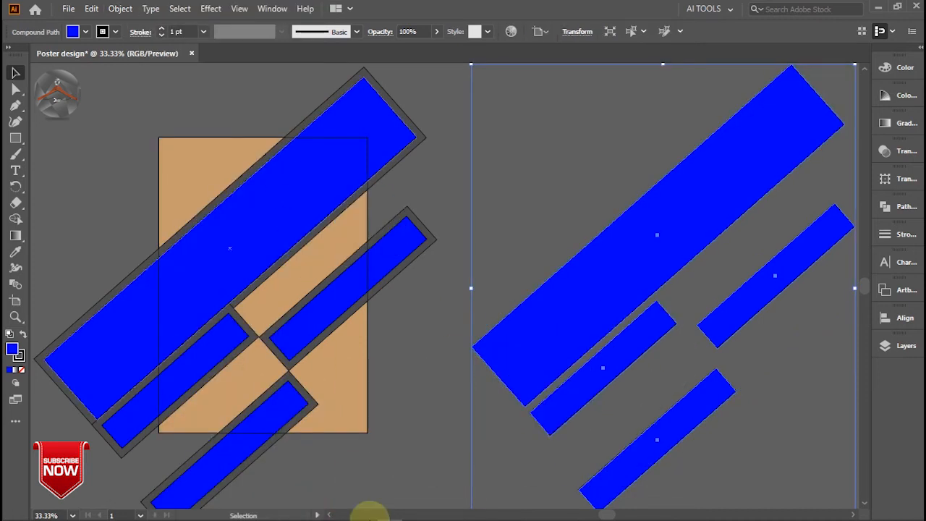
# Bring the dancer photo Untitled-11.jpg into the document from its folder and position it over the duplicated bars.
pyautogui.moveTo(477, 517)
pyautogui.click(486, 512)
pyautogui.click(626, 393)
pyautogui.moveTo(608, 409); pyautogui.dragTo(585, 259)
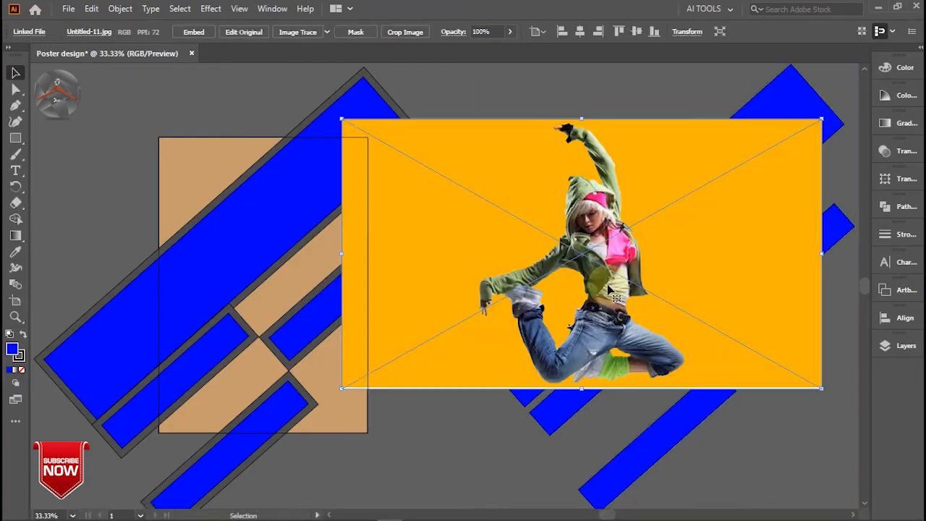
pyautogui.moveTo(672, 301); pyautogui.dragTo(737, 319)
pyautogui.hscroll(2, 672, 302)
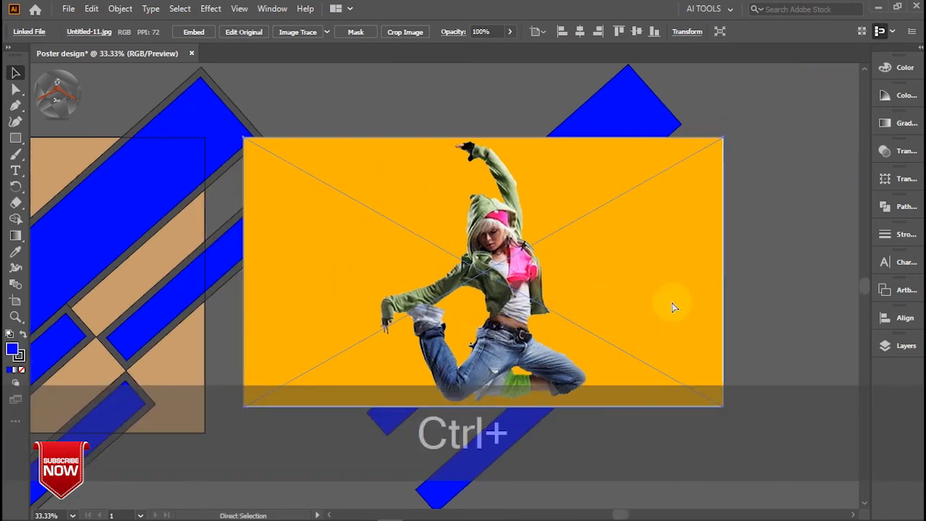
# Send the photo to the back and enlarge it proportionally from its center behind the duplicated bars.
pyautogui.rightClick(663, 288)
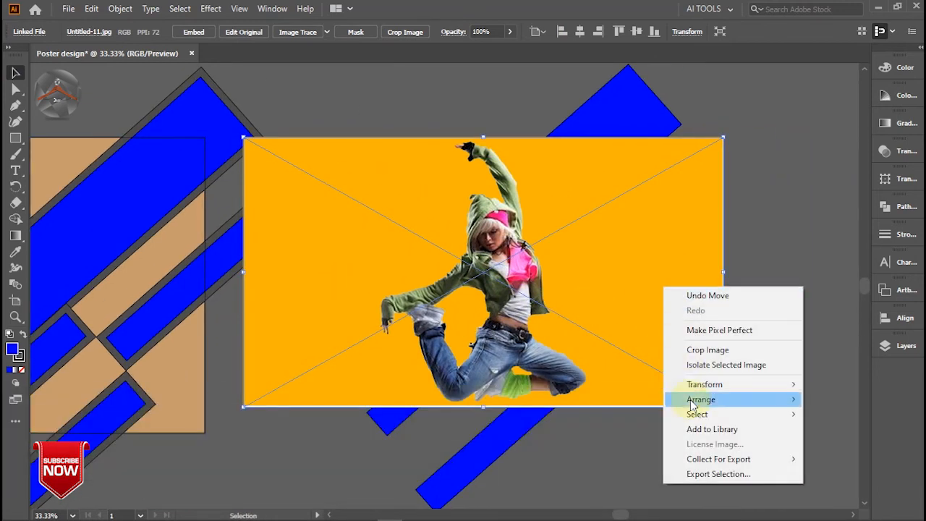
pyautogui.moveTo(691, 405)
pyautogui.click(619, 443)
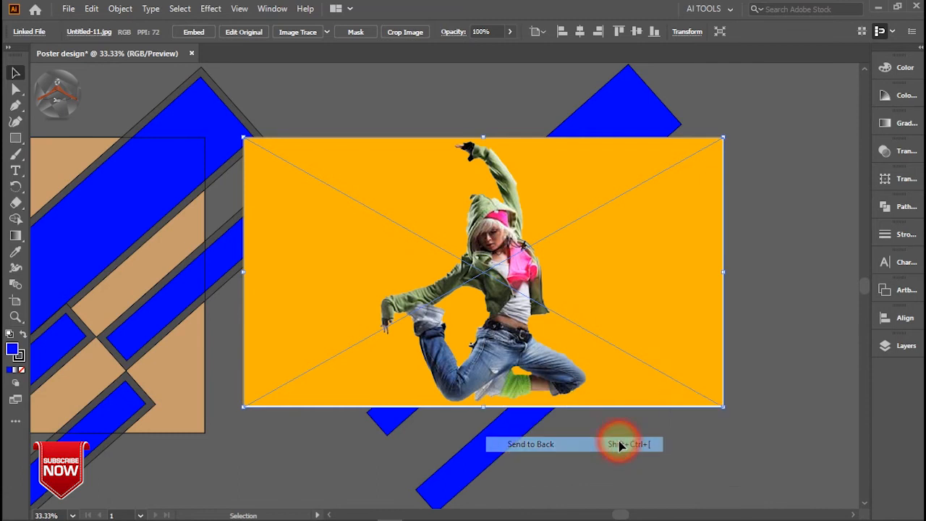
pyautogui.moveTo(723, 406); pyautogui.dragTo(808, 454)
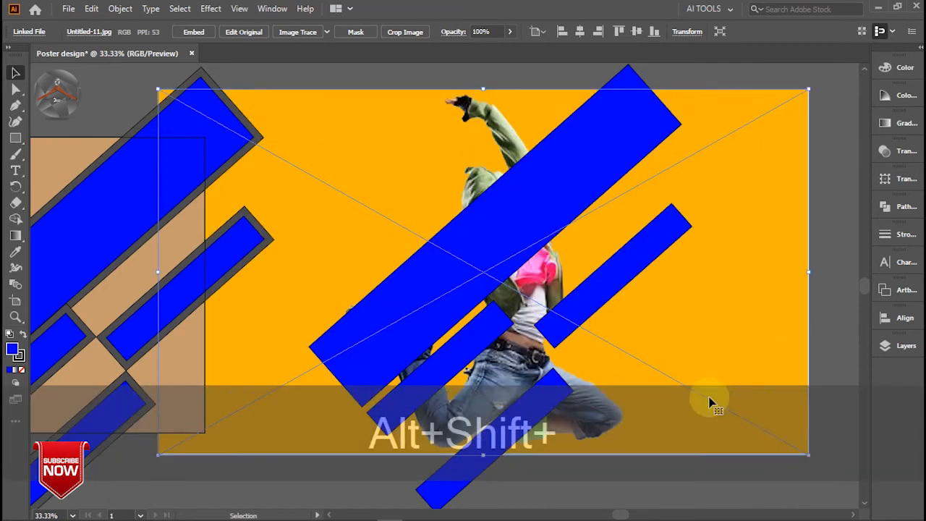
# Make a clipping mask from the duplicated bars and the dancer photo behind them.
pyautogui.hotkey('ctrl', 'a')
pyautogui.rightClick(455, 236)
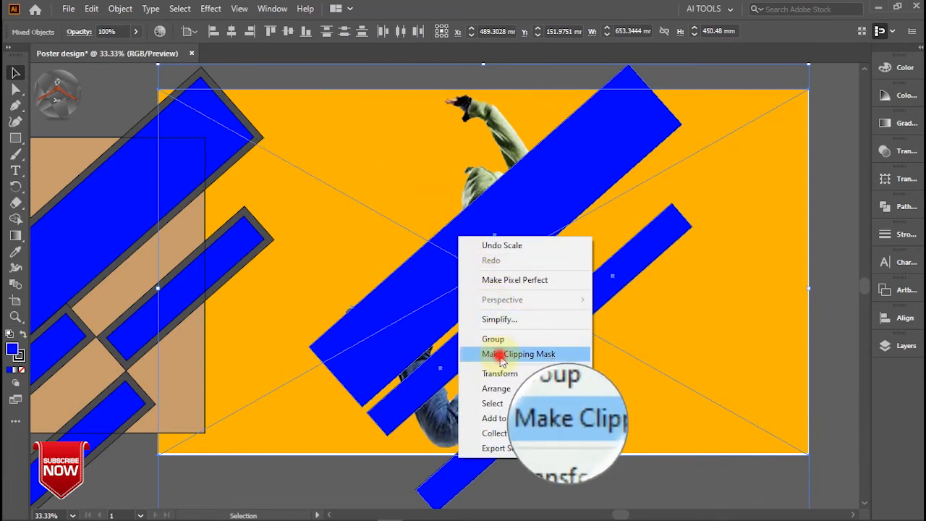
pyautogui.click(499, 354)
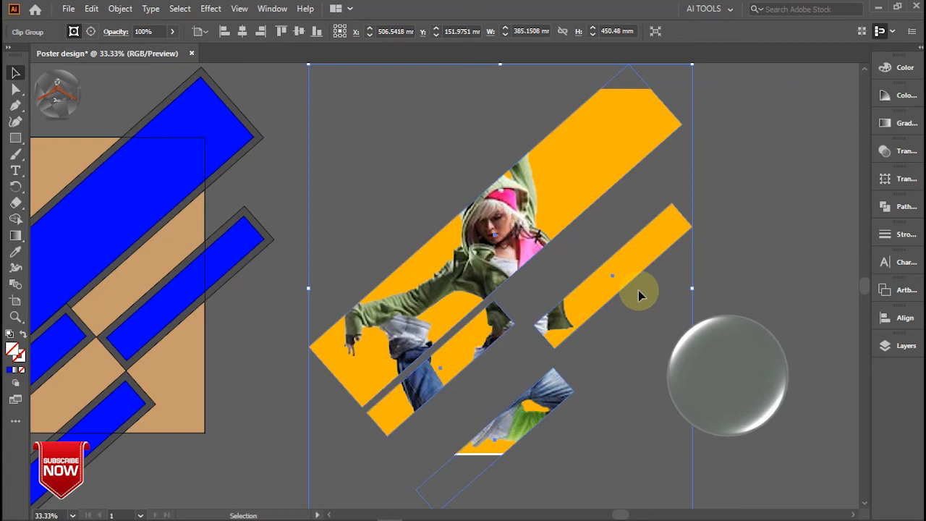
pyautogui.keyDown('alt'); pyautogui.scroll(-1, 638, 290); pyautogui.keyUp('alt')
pyautogui.click(39, 82)
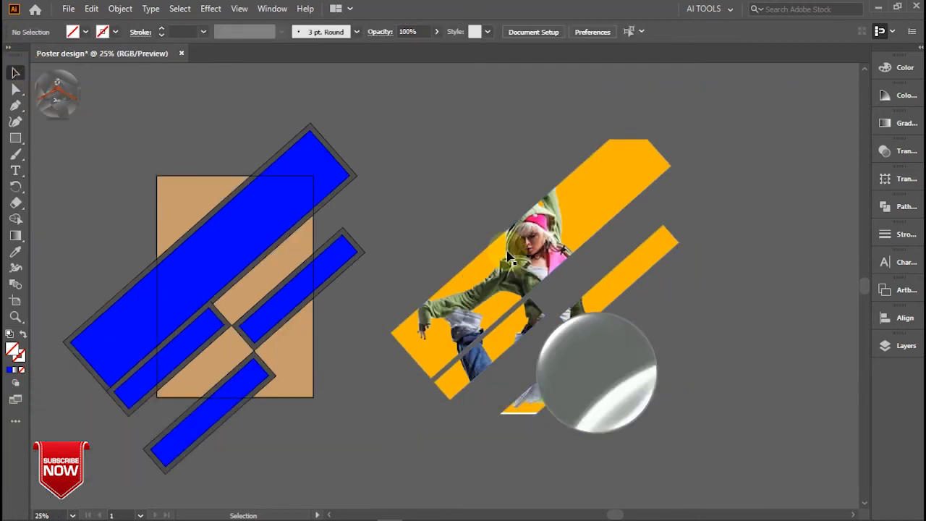
# Inside the clip group, enlarge the dancer photo slightly and shift it to the right and up within the bars.
pyautogui.doubleClick(511, 269)
pyautogui.click(511, 273)
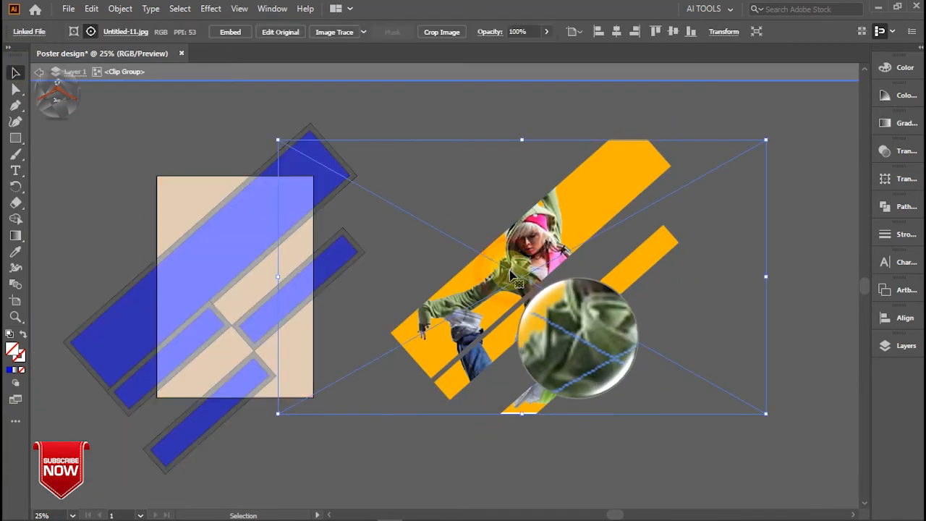
pyautogui.moveTo(769, 416); pyautogui.dragTo(778, 421)
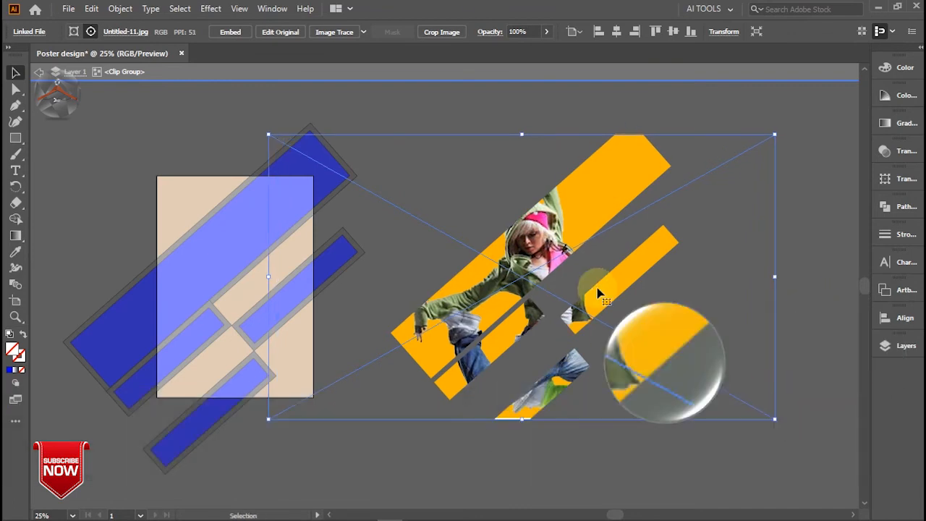
pyautogui.moveTo(604, 303); pyautogui.dragTo(641, 285)
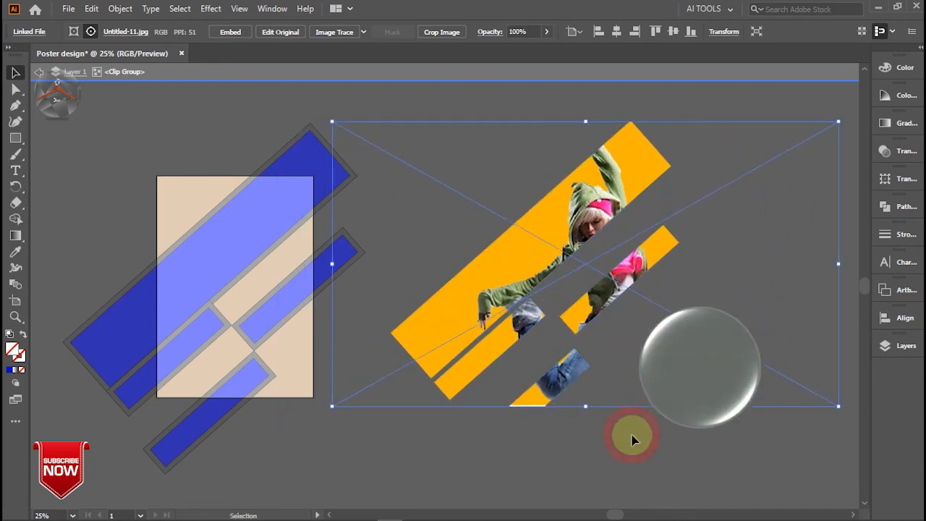
pyautogui.click(630, 434)
# Move the clipped photo group onto the outlined bars on the artboard and nudge it right to align with the outlines.
pyautogui.moveTo(548, 255); pyautogui.dragTo(226, 264)
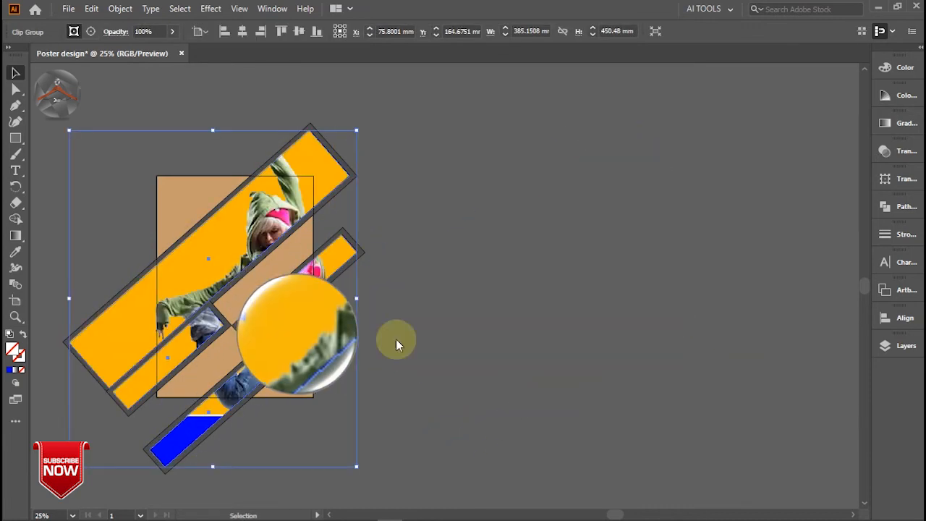
pyautogui.click(465, 288)
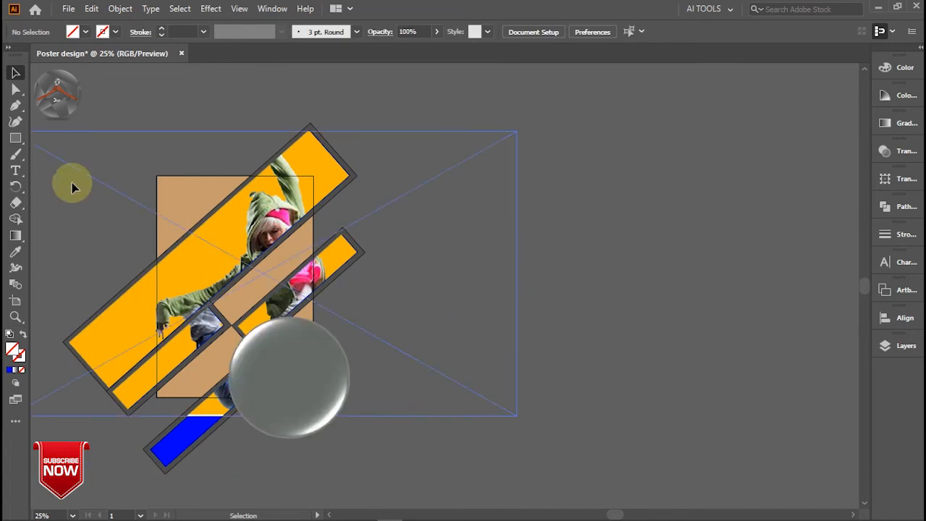
pyautogui.keyDown('alt'); pyautogui.scroll(1, 130, 216); pyautogui.keyUp('alt')
pyautogui.scroll(-1, 214, 223)
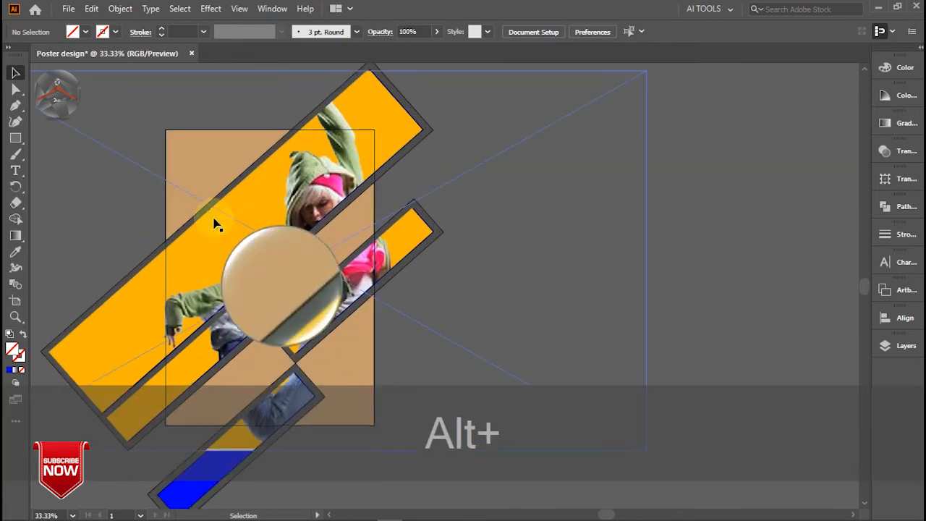
pyautogui.click(262, 197)
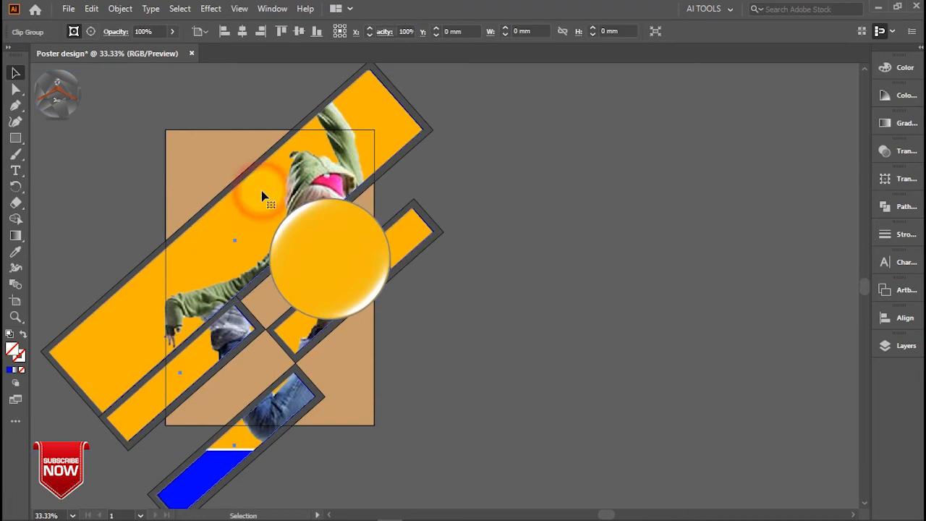
pyautogui.press('Right')
pyautogui.press('Right')
pyautogui.press('Right')
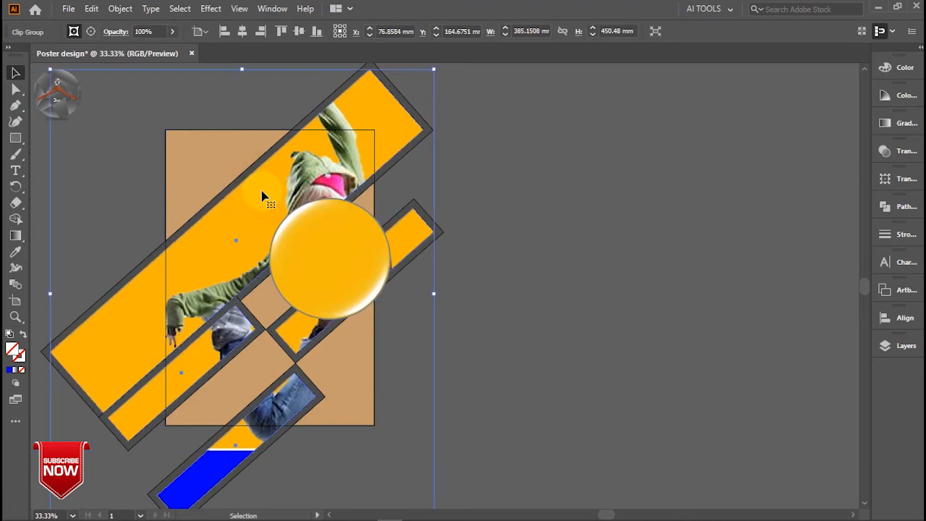
pyautogui.click(541, 255)
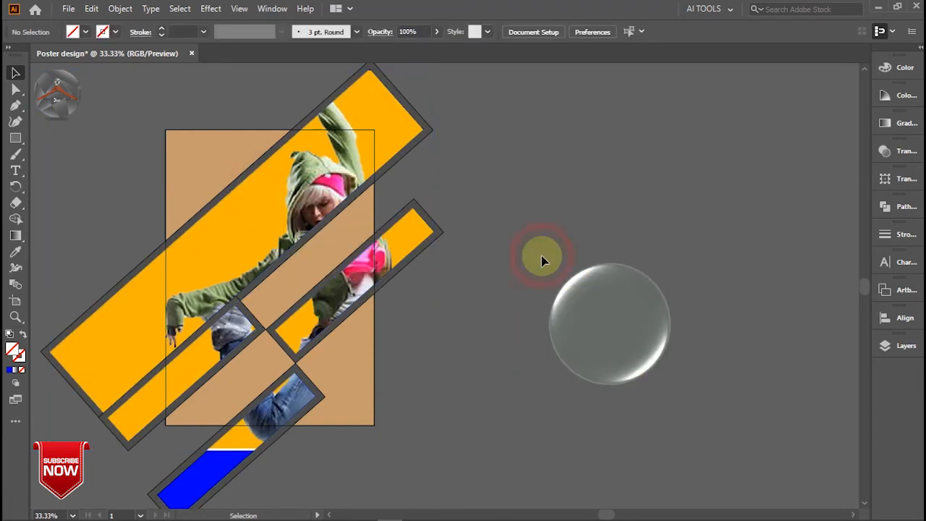
# Shrink the photo proportionally inside the clip group and reposition it so the dancer sits within the artboard, undoing the last adjustment.
pyautogui.doubleClick(279, 247)
pyautogui.click(279, 246)
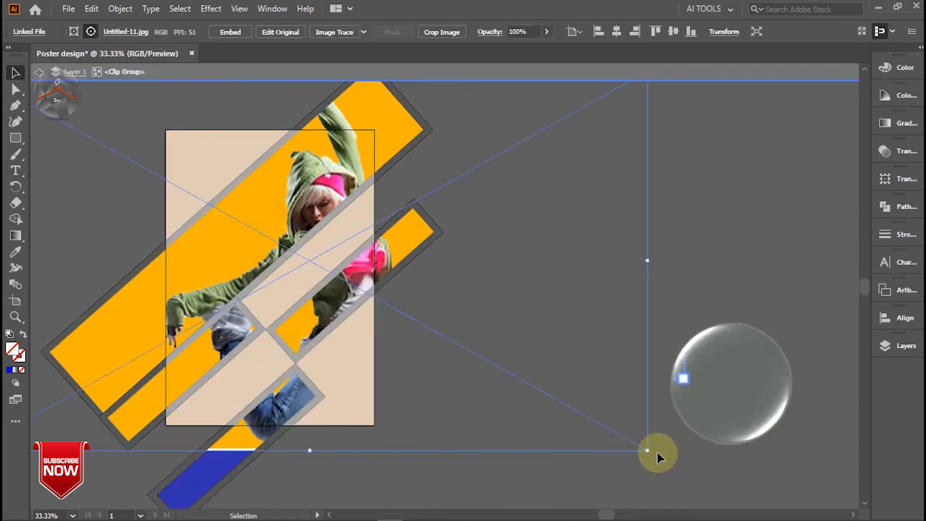
pyautogui.moveTo(652, 452); pyautogui.dragTo(563, 426)
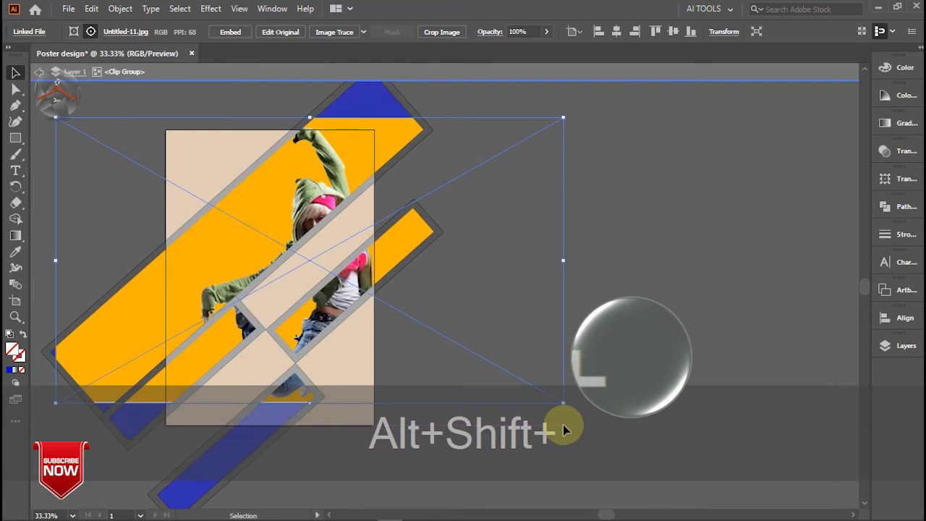
pyautogui.moveTo(320, 310); pyautogui.dragTo(317, 324)
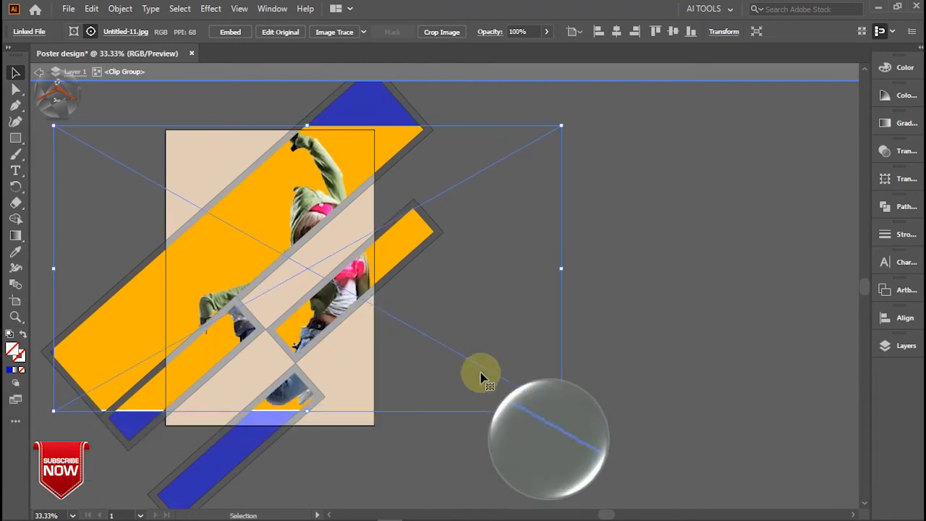
pyautogui.moveTo(558, 412); pyautogui.dragTo(579, 422)
pyautogui.moveTo(356, 290)
pyautogui.mouseDown()
pyautogui.moveTo(355, 299)
pyautogui.moveTo(345, 268)
pyautogui.moveTo(347, 284)
pyautogui.moveTo(331, 282)
pyautogui.moveTo(345, 288)
pyautogui.mouseUp()
pyautogui.hotkey('ctrl', 'z')
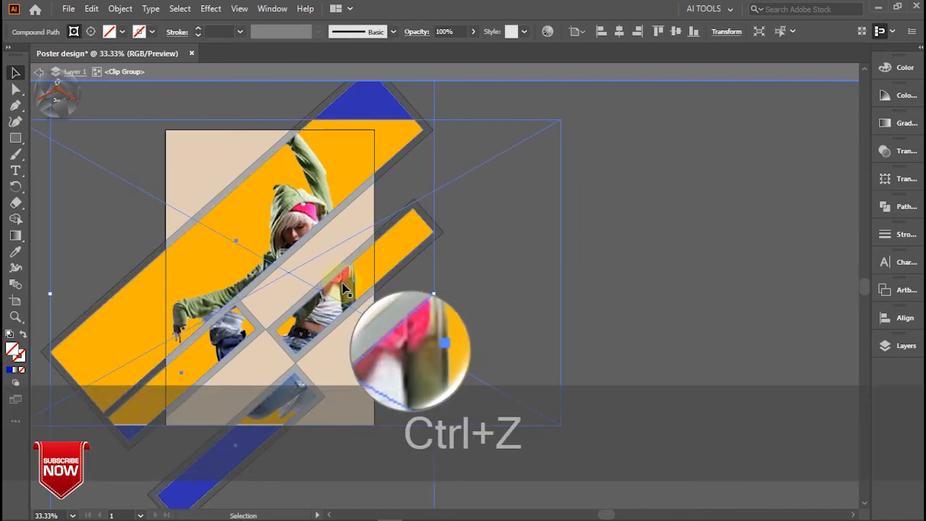
pyautogui.press('Escape')
# Group all the bars and clipped photo without the tan background, and move the group to the empty canvas right of the artboard.
pyautogui.hotkey('ctrl', 'a')
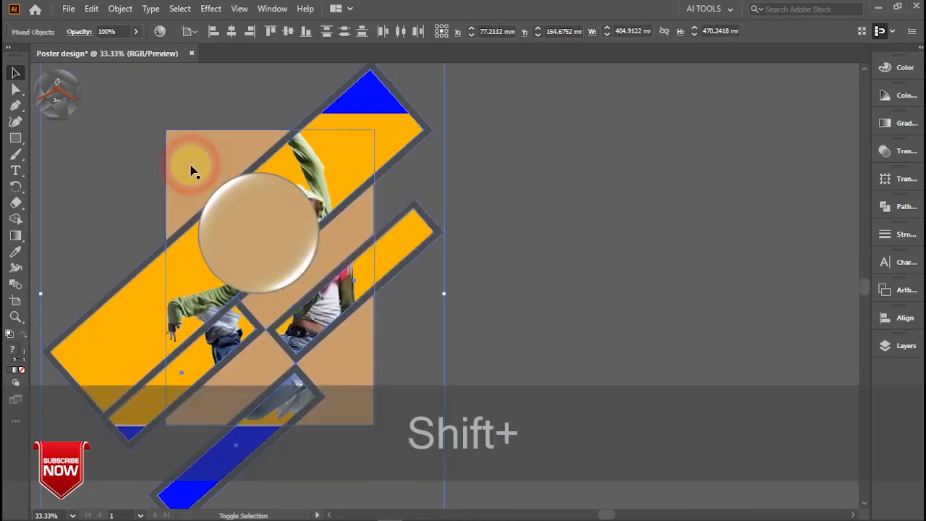
pyautogui.keyDown('shift'); pyautogui.click(233, 248); pyautogui.keyUp('shift')
pyautogui.hotkey('ctrl', 'g')
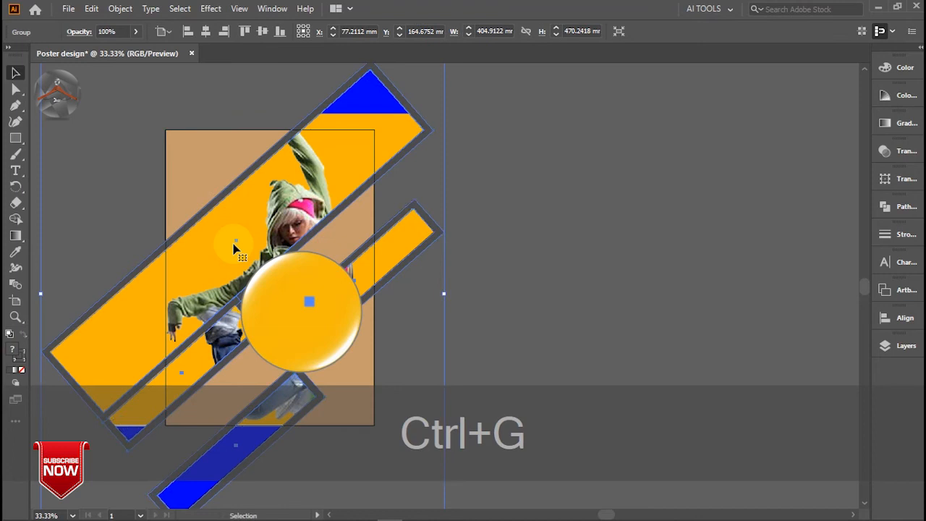
pyautogui.moveTo(228, 255); pyautogui.dragTo(600, 261)
pyautogui.click(300, 248)
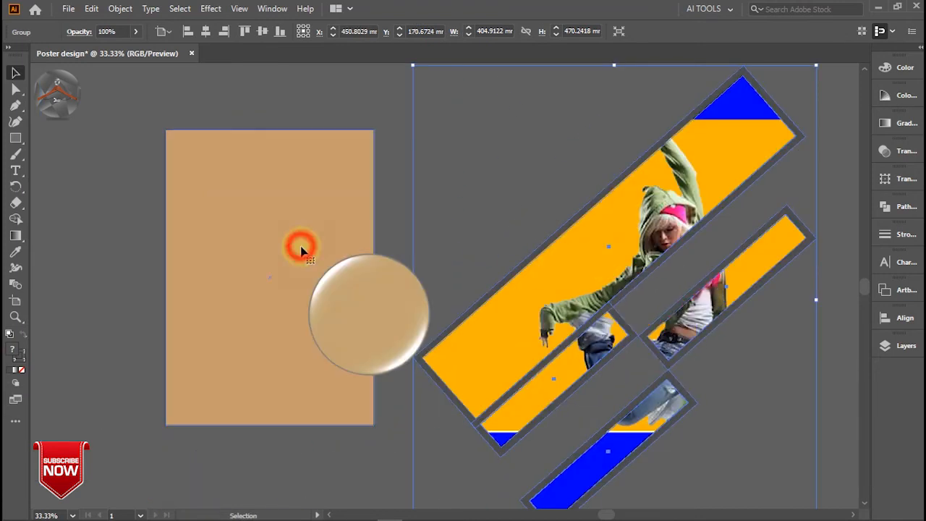
# Bring the plain black texture photo into the document from the Download folder on the P: drive.
pyautogui.click(490, 507)
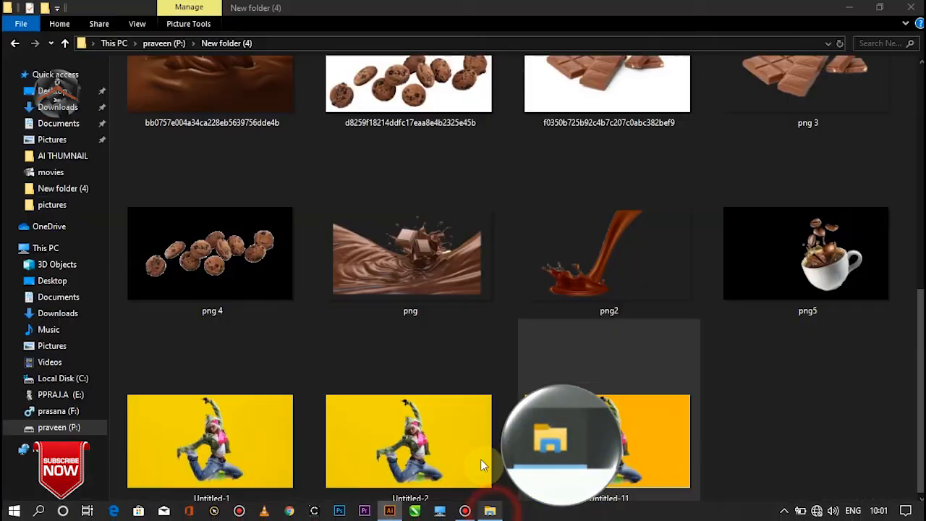
pyautogui.click(36, 427)
pyautogui.doubleClick(221, 119)
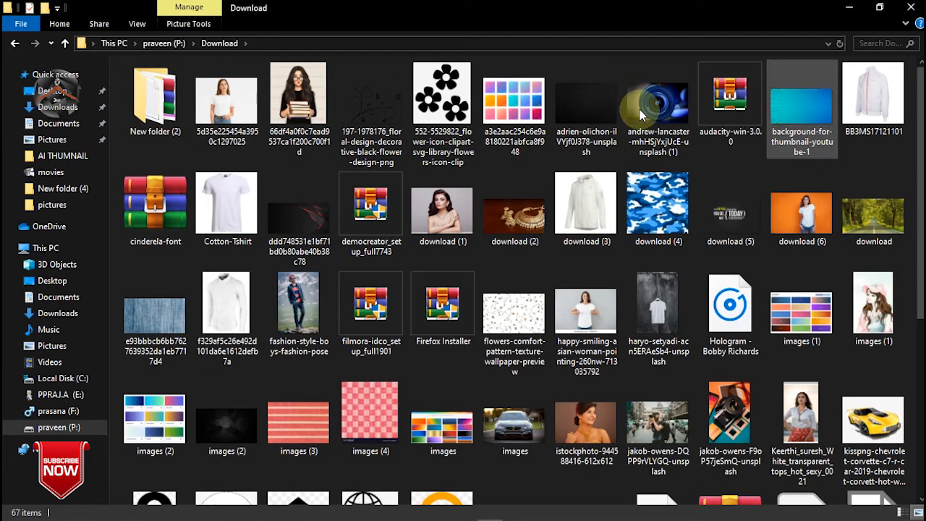
pyautogui.moveTo(387, 512); pyautogui.dragTo(387, 313)
# Scale the black texture photo down to less than the artboard's width and place it in the artboard's lower-left corner.
pyautogui.hscroll(15, 388, 312)
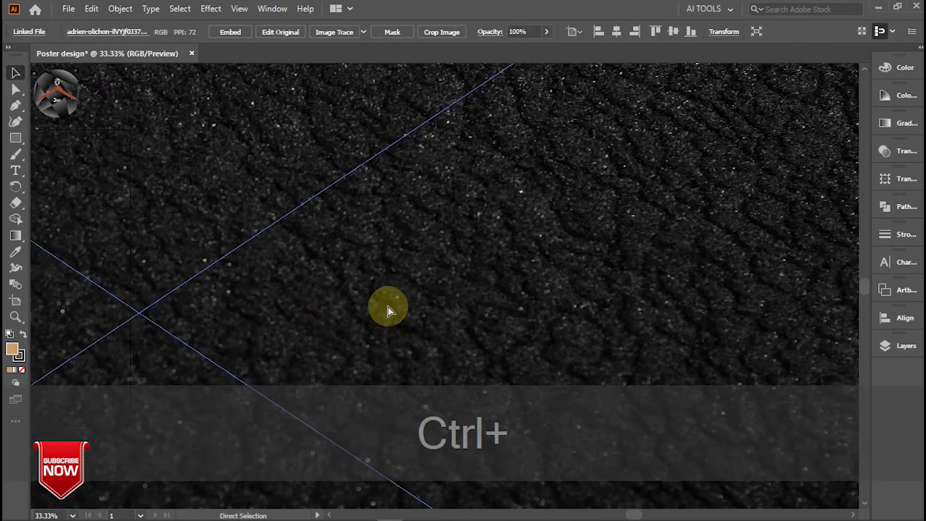
pyautogui.hscroll(5, 388, 311)
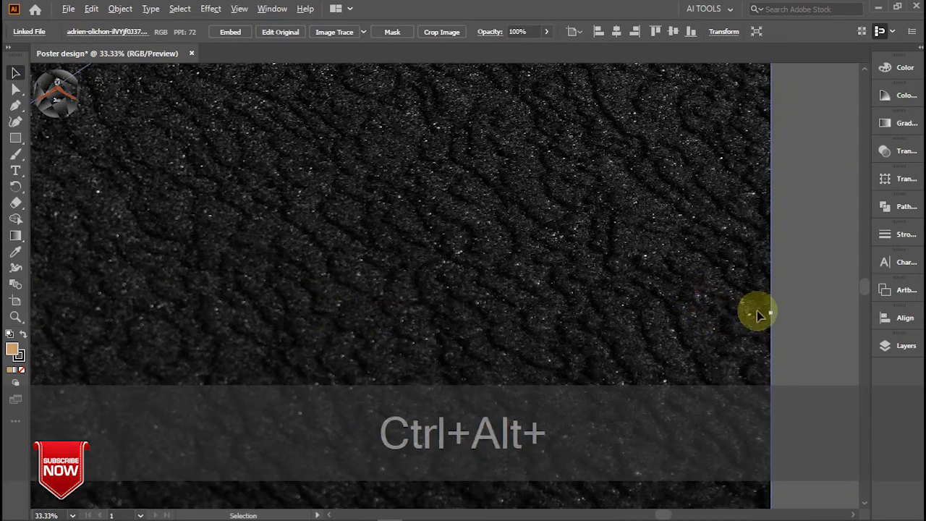
pyautogui.moveTo(687, 325); pyautogui.dragTo(174, 320)
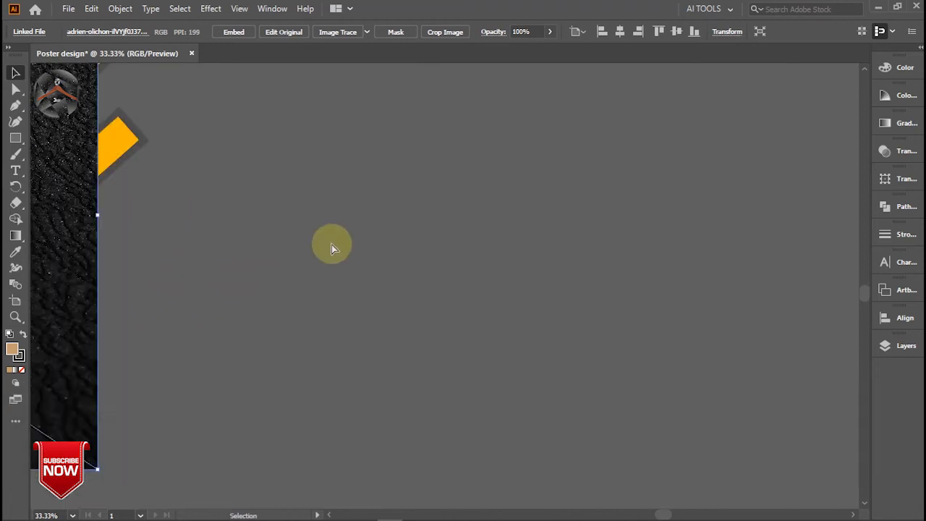
pyautogui.hotkey('ctrl', 'z')
pyautogui.hotkey('ctrl', 'z')
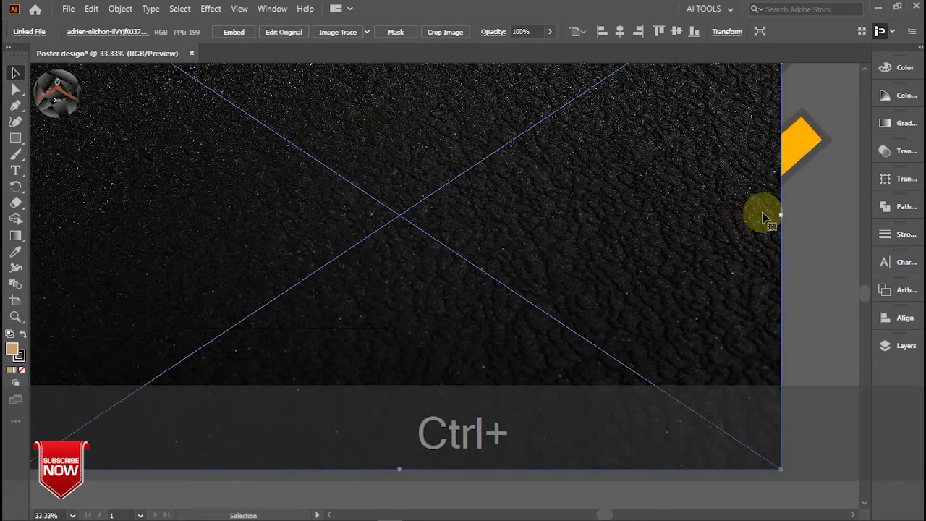
pyautogui.moveTo(781, 216); pyautogui.dragTo(472, 237)
pyautogui.scroll(3, 413, 254)
pyautogui.moveTo(418, 330); pyautogui.dragTo(274, 391)
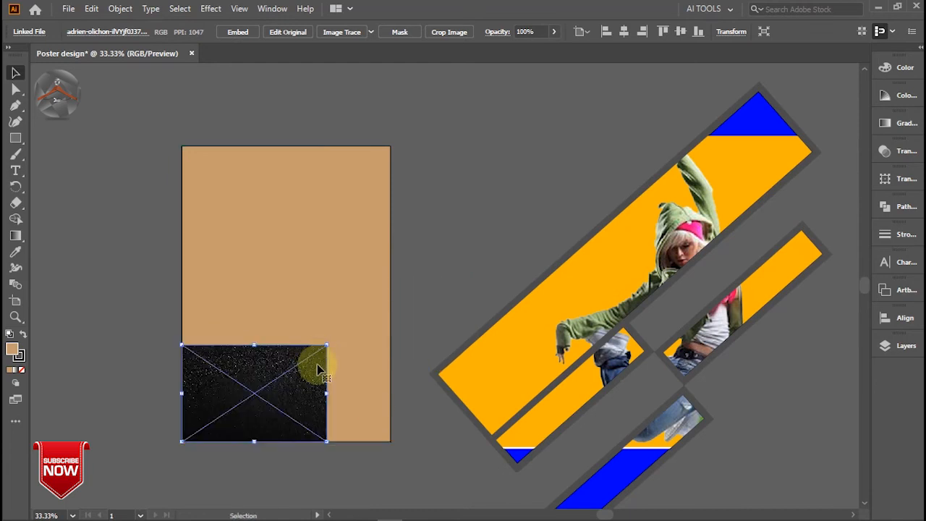
# Enlarge the texture to the artboard's full width and stretch it to about 210 x 153 mm over the lower half.
pyautogui.moveTo(325, 345); pyautogui.dragTo(388, 328)
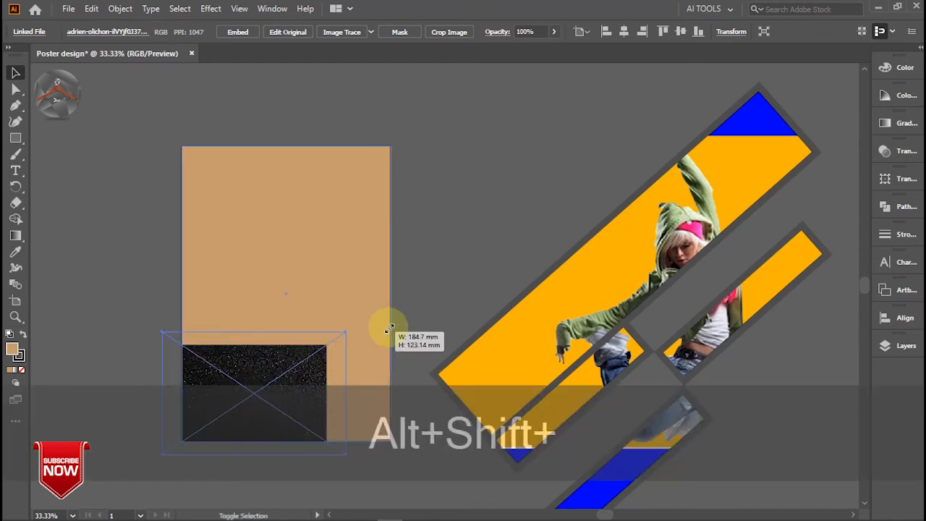
pyautogui.moveTo(296, 368); pyautogui.dragTo(331, 359)
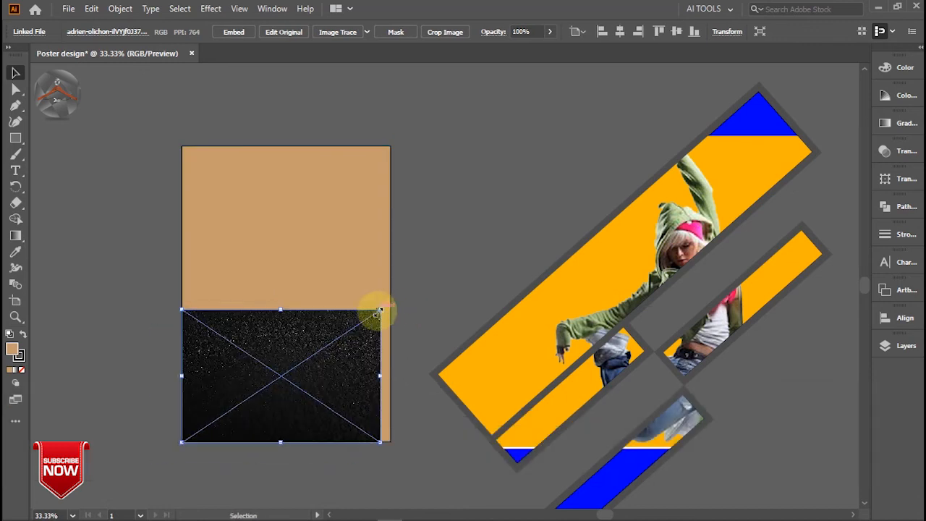
pyautogui.moveTo(383, 310); pyautogui.dragTo(391, 309)
pyautogui.moveTo(286, 307); pyautogui.dragTo(286, 290)
# Duplicate the texture directly above the original to cover the artboard's upper half and rotate the copy 180°.
pyautogui.moveTo(293, 388); pyautogui.dragTo(294, 235)
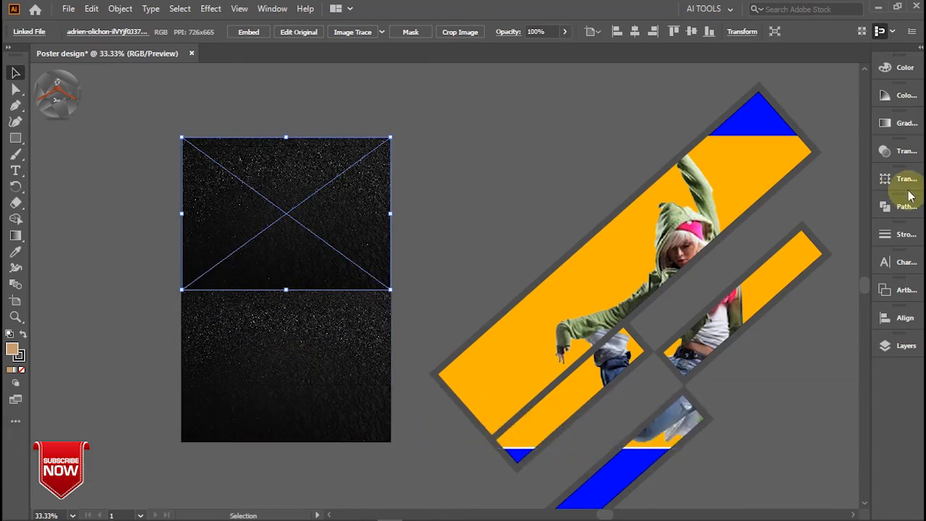
pyautogui.click(900, 181)
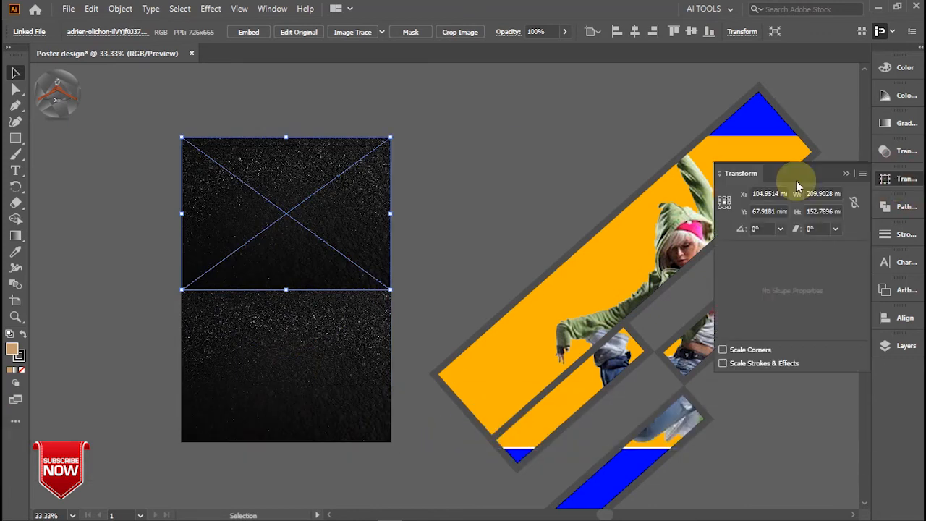
pyautogui.click(781, 230)
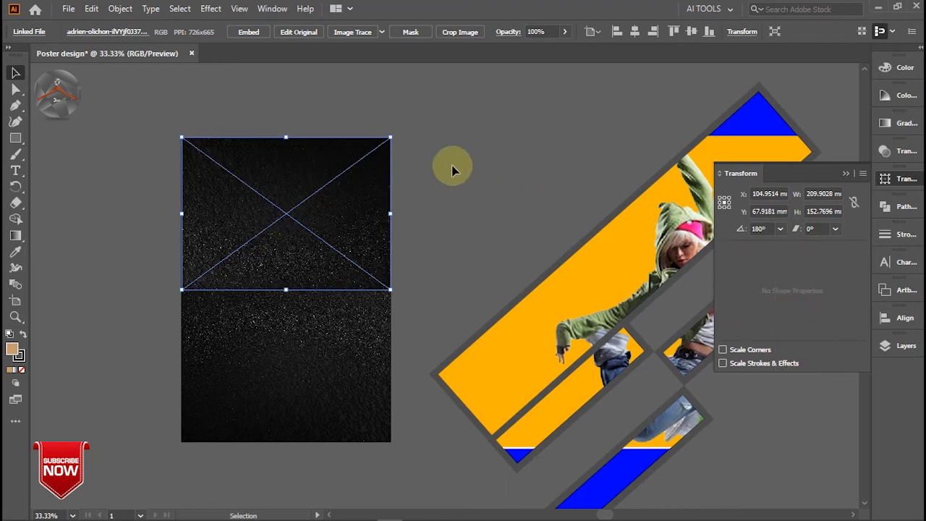
pyautogui.moveTo(452, 169); pyautogui.dragTo(341, 330)
pyautogui.click(442, 228)
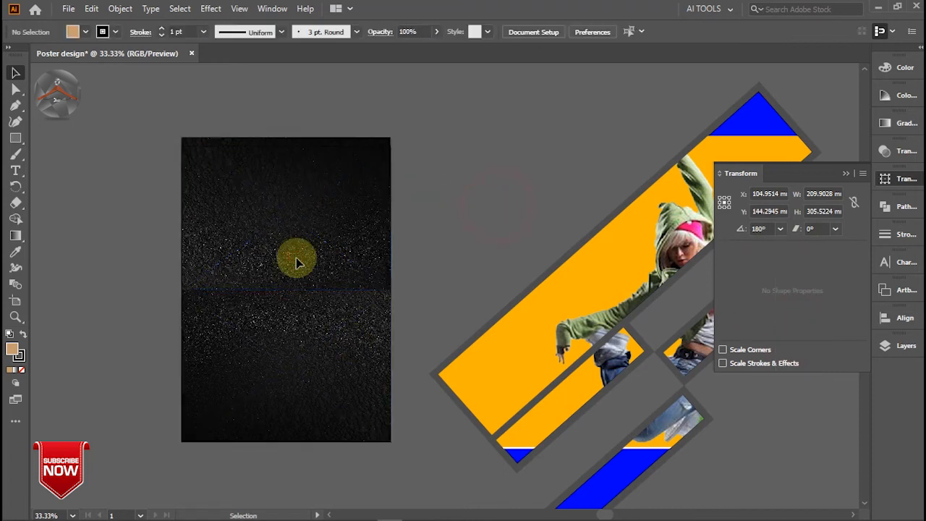
# Send both black texture images to the back, behind the tan background rectangle.
pyautogui.click(295, 258)
pyautogui.keyDown('shift'); pyautogui.click(289, 347); pyautogui.keyUp('shift')
pyautogui.rightClick(291, 351)
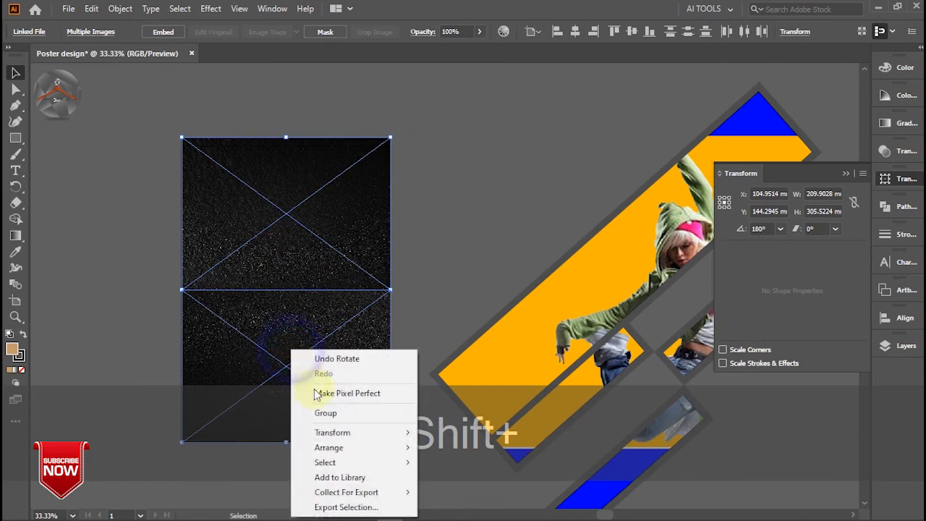
pyautogui.moveTo(390, 452)
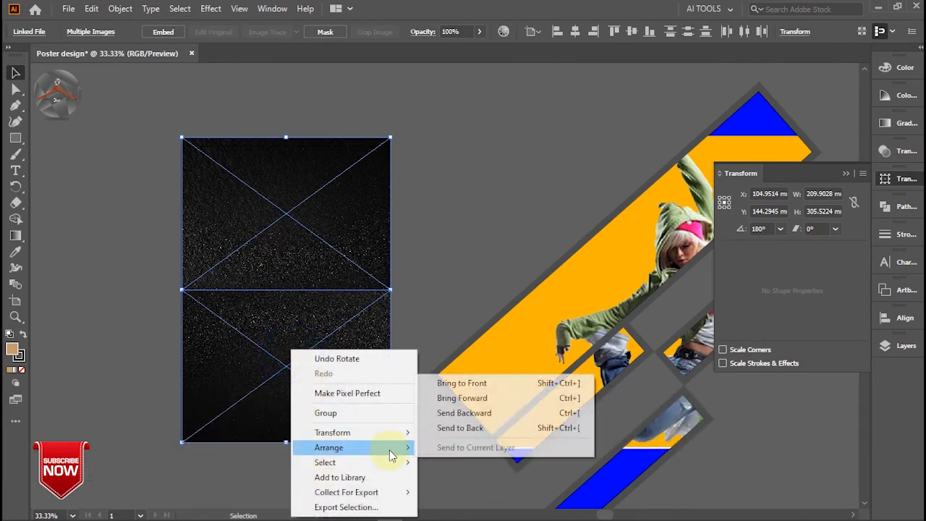
pyautogui.click(434, 430)
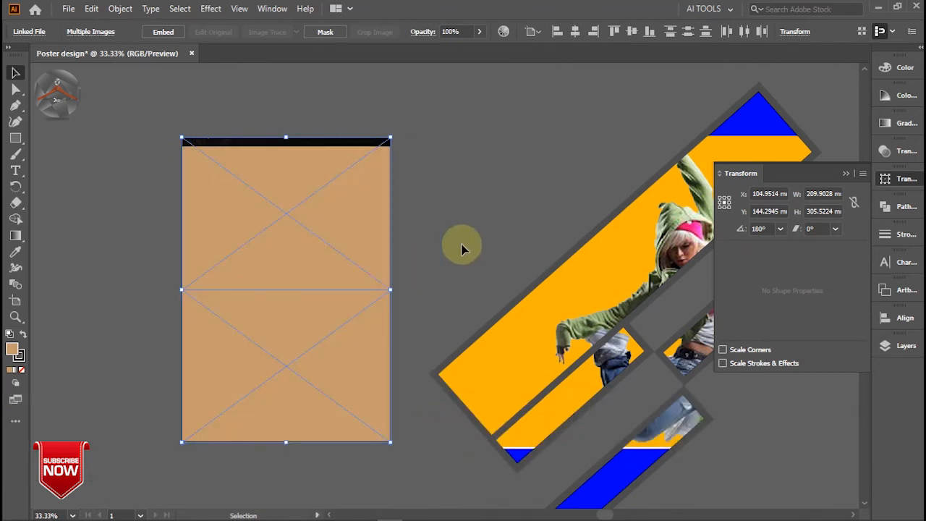
# Make a clipping mask from the tan rectangle and the upper black texture to trim the overhang at the artboard's upper edge.
pyautogui.hotkey('ctrl', 'a')
pyautogui.click(150, 181)
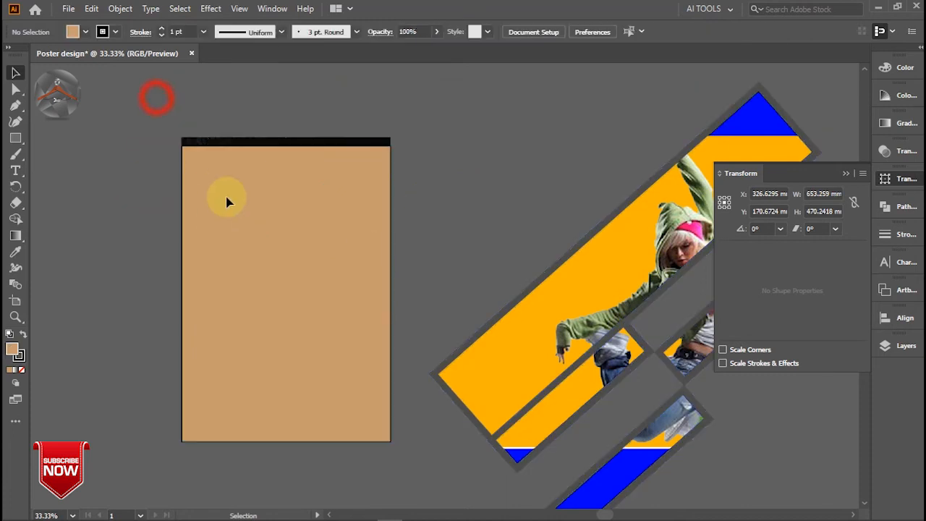
pyautogui.click(843, 174)
pyautogui.moveTo(155, 120); pyautogui.dragTo(257, 230)
pyautogui.rightClick(258, 230)
pyautogui.click(296, 352)
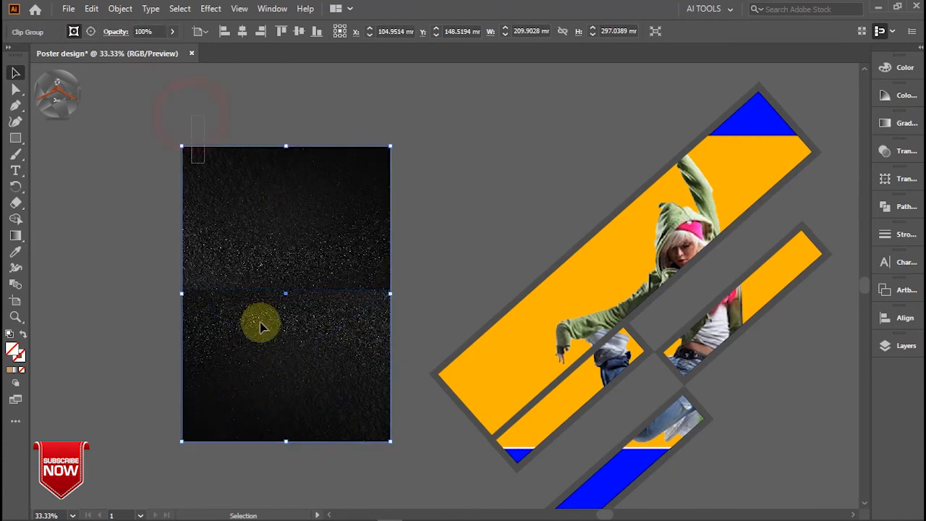
# Group the clipped upper texture with the lower black texture image into a single background object.
pyautogui.keyDown('shift'); pyautogui.click(260, 321); pyautogui.keyUp('shift')
pyautogui.rightClick(255, 258)
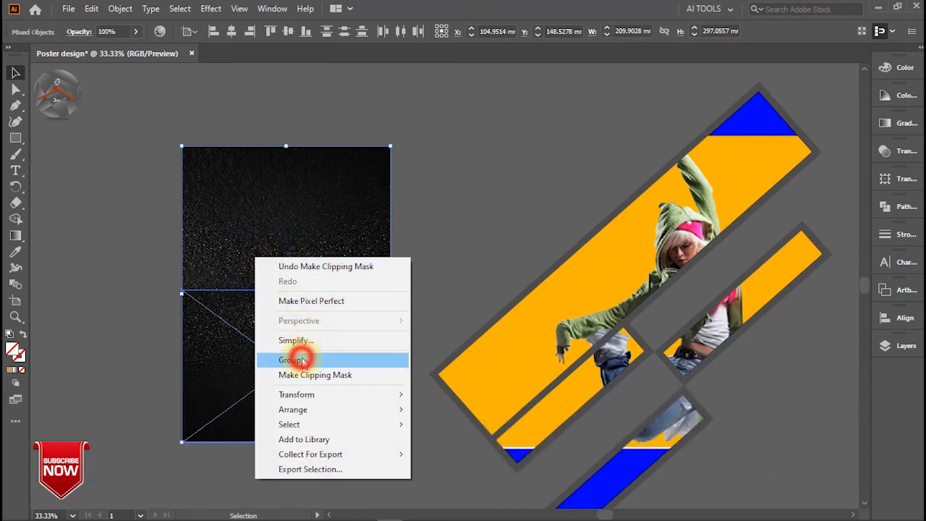
pyautogui.click(302, 360)
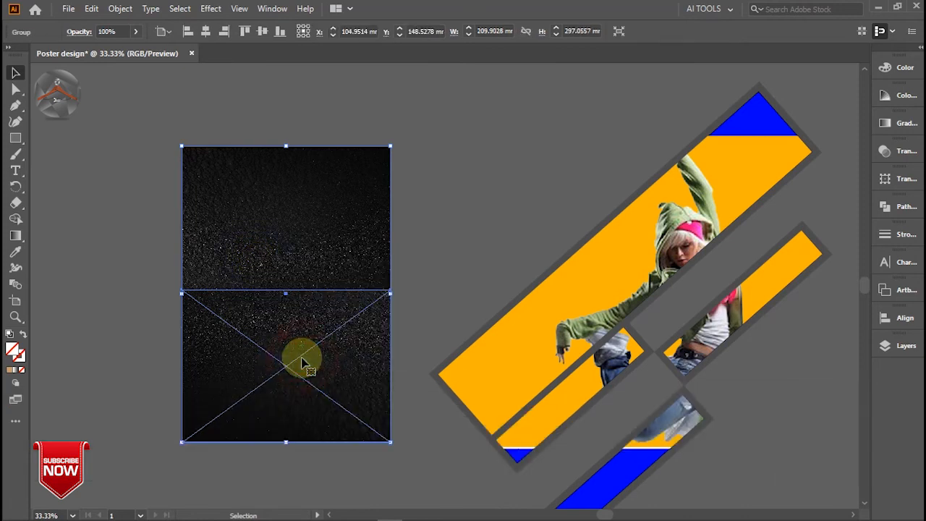
pyautogui.click(423, 225)
pyautogui.click(331, 254)
pyautogui.click(428, 242)
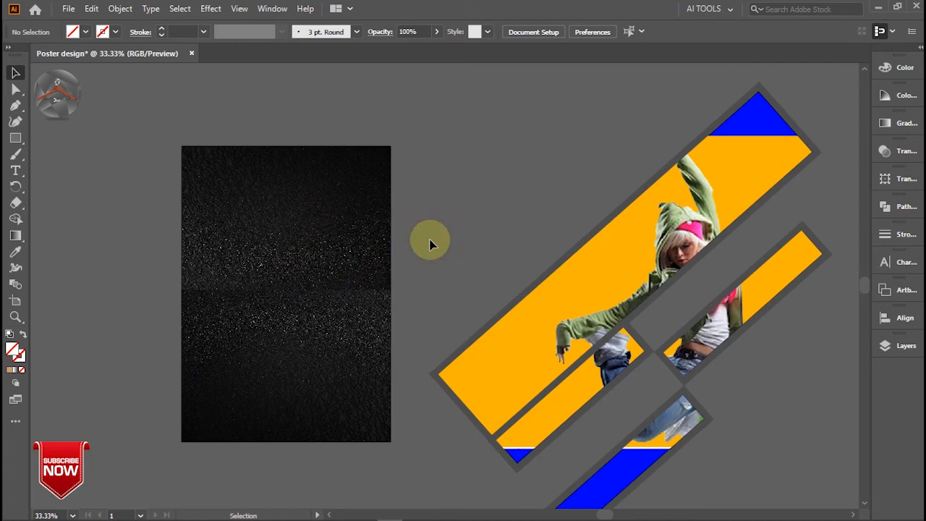
# Move the group of diagonal dancer bars onto the black artboard and nudge it slightly to the right and down.
pyautogui.moveTo(643, 284); pyautogui.dragTo(284, 267)
pyautogui.press('Right')
pyautogui.press('Right')
pyautogui.press('Right')
pyautogui.press('Right')
pyautogui.press('Right')
pyautogui.press('Right')
pyautogui.press('Right')
pyautogui.press('Right')
pyautogui.press('Right')
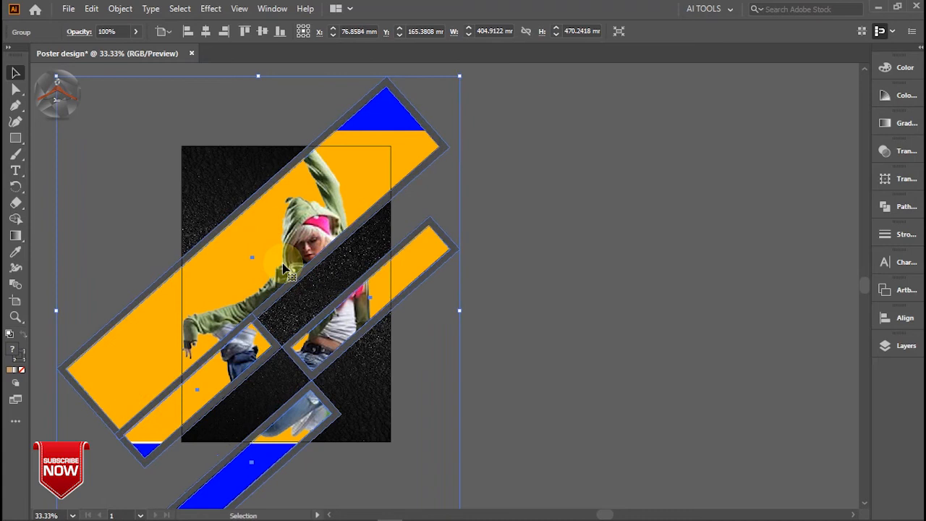
pyautogui.press('Down')
pyautogui.press('Down')
pyautogui.press('Down')
pyautogui.press('Down')
pyautogui.press('Down')
pyautogui.press('Up')
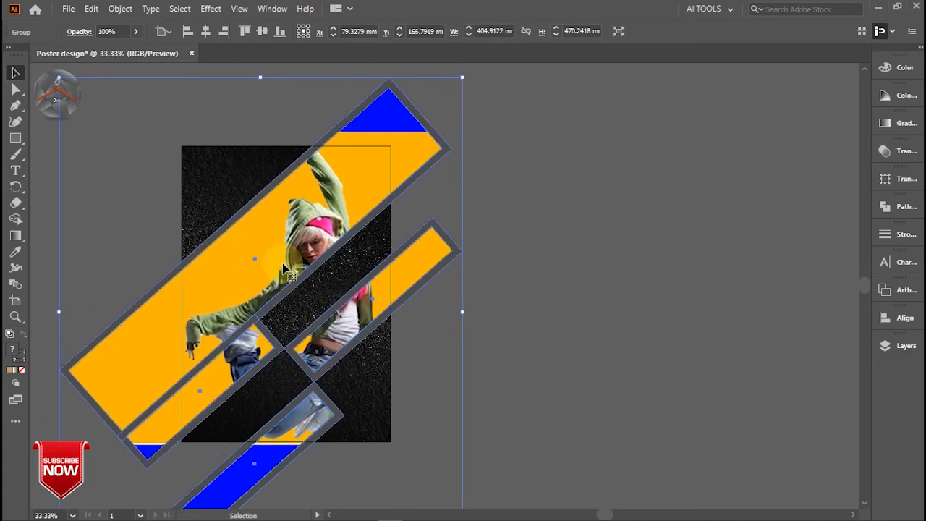
pyautogui.click(689, 285)
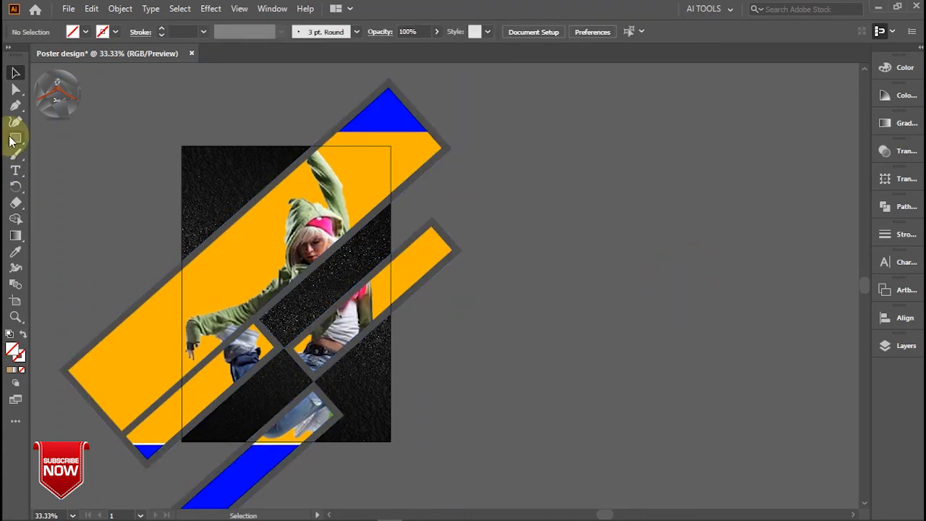
# Draw a circle almost as wide as the artboard in the empty area beside it and fill it with the orange radial gradient swatch.
pyautogui.click(12, 141)
pyautogui.click(65, 154)
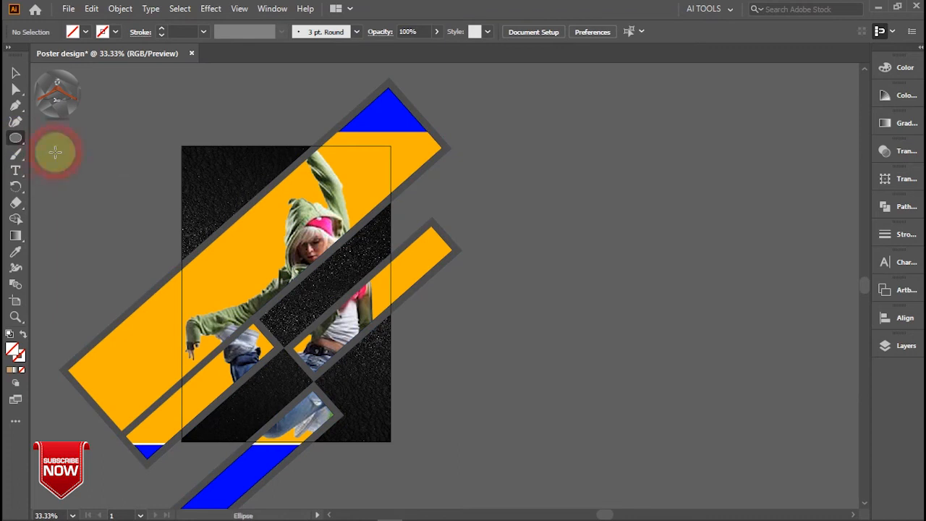
pyautogui.moveTo(572, 296); pyautogui.dragTo(669, 390)
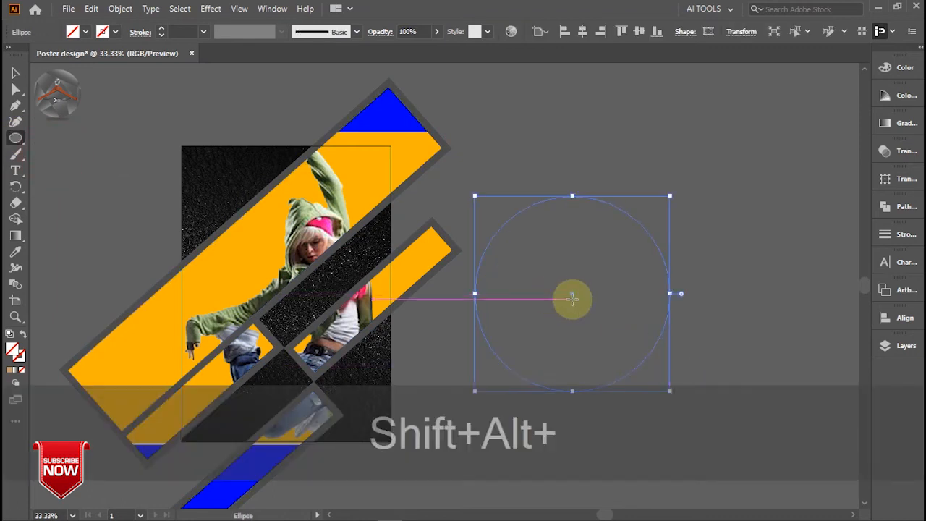
pyautogui.click(84, 33)
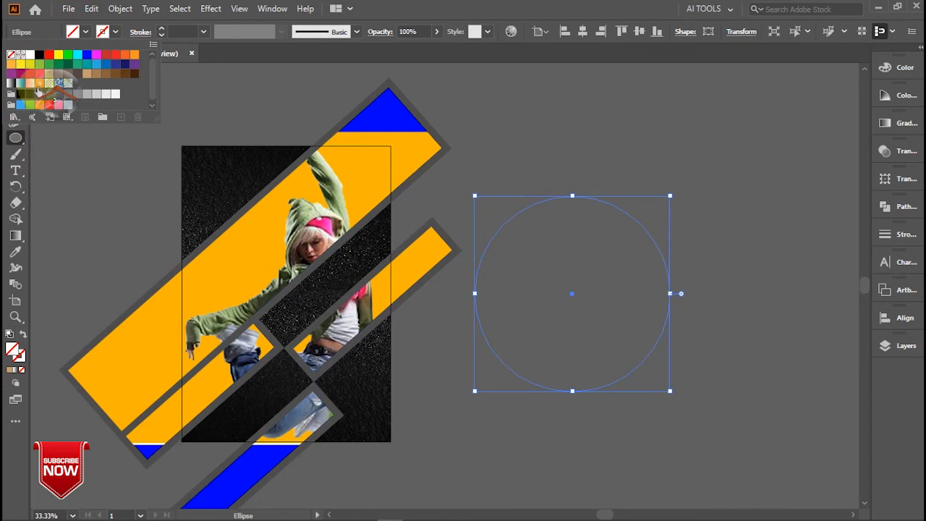
pyautogui.click(40, 83)
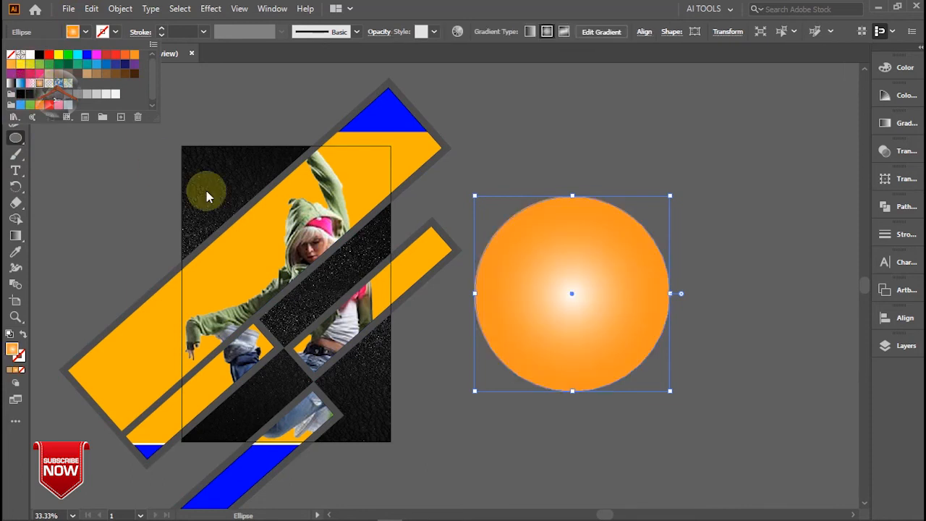
pyautogui.click(575, 296)
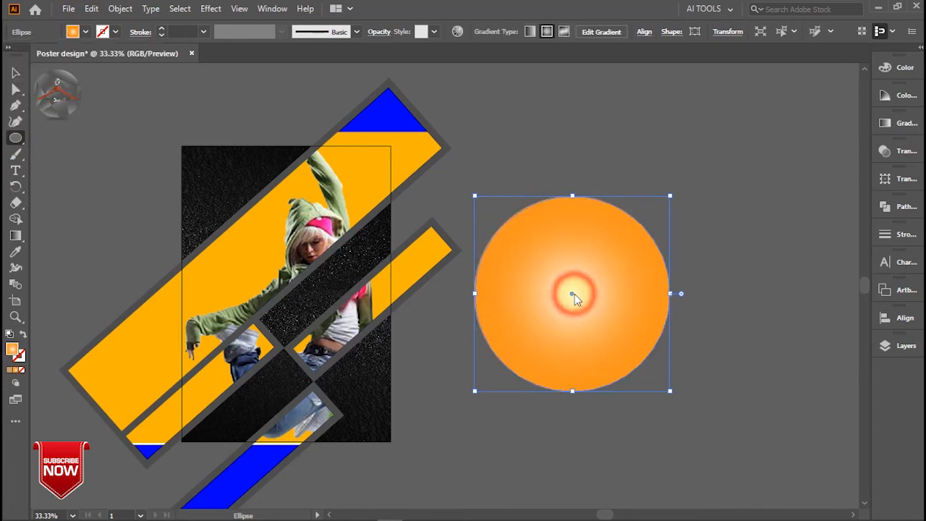
# Change the circle gradient's outer color stop to black and extend the gradient radius to nearly twice the circle's radius.
pyautogui.click(16, 236)
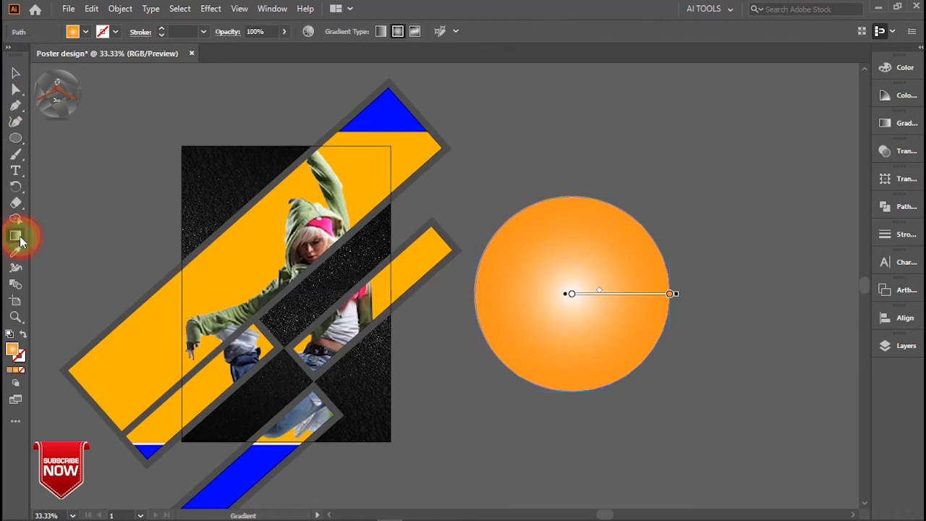
pyautogui.doubleClick(671, 295)
pyautogui.click(525, 335)
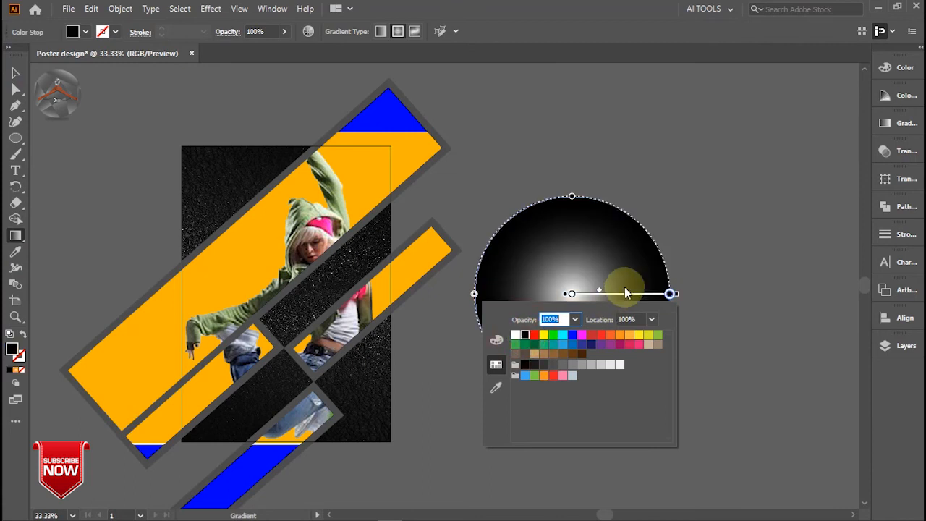
pyautogui.click(671, 294)
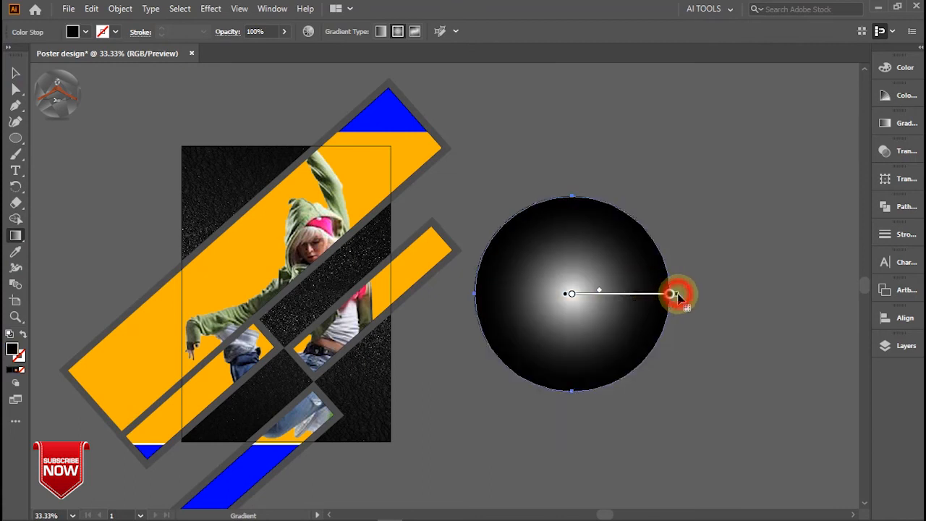
pyautogui.moveTo(677, 294); pyautogui.dragTo(754, 302)
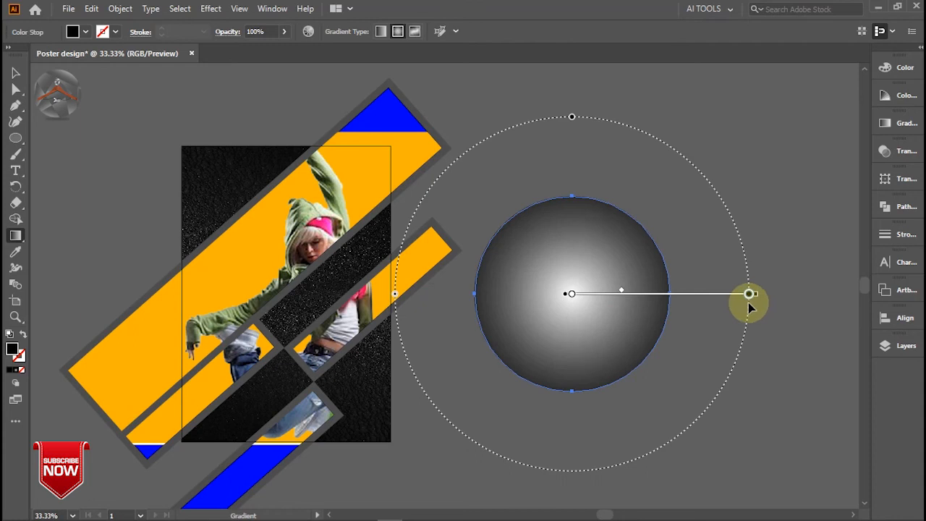
# Set the black gradient stop's opacity to 0% and shift the gradient midpoint inward to about 20%.
pyautogui.click(897, 123)
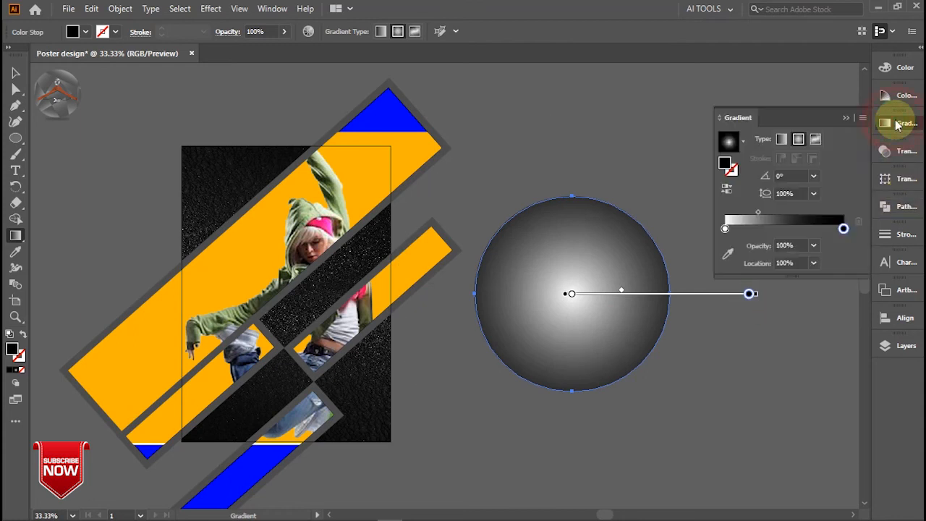
pyautogui.click(814, 246)
pyautogui.click(823, 262)
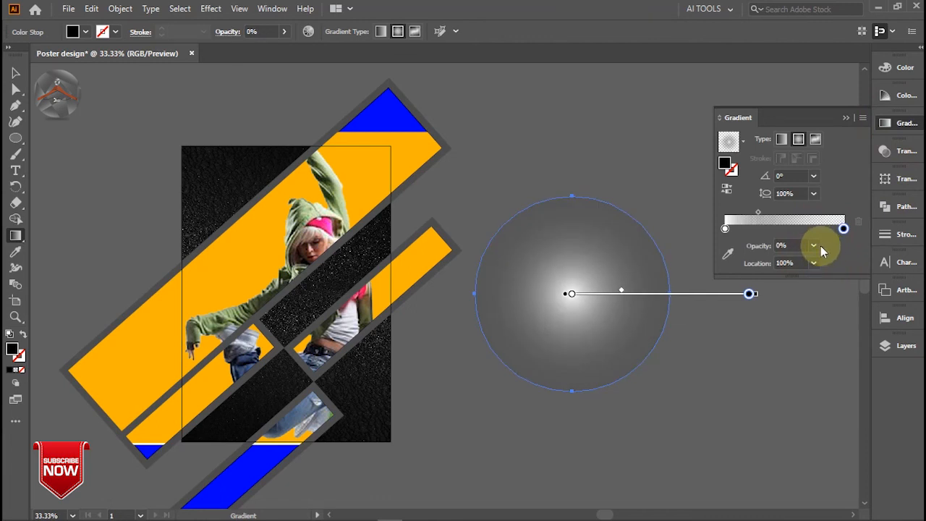
pyautogui.click(846, 117)
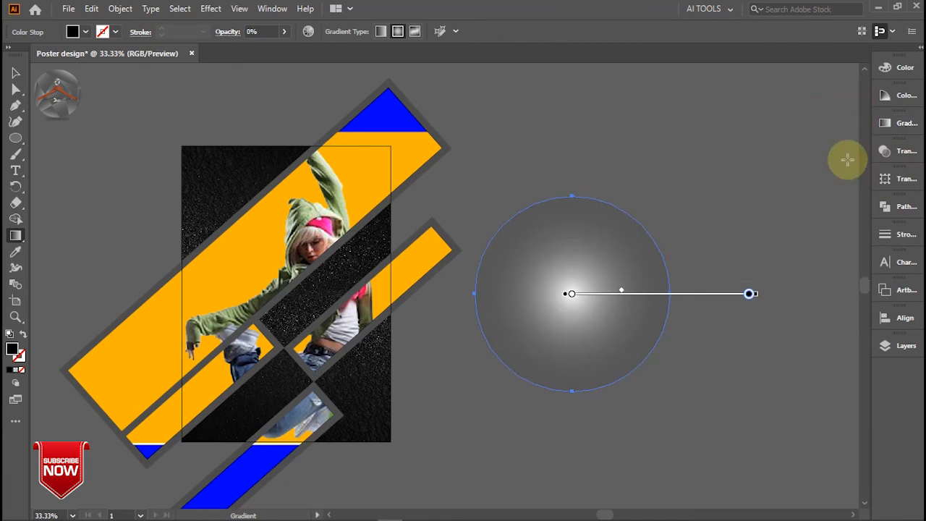
pyautogui.click(896, 126)
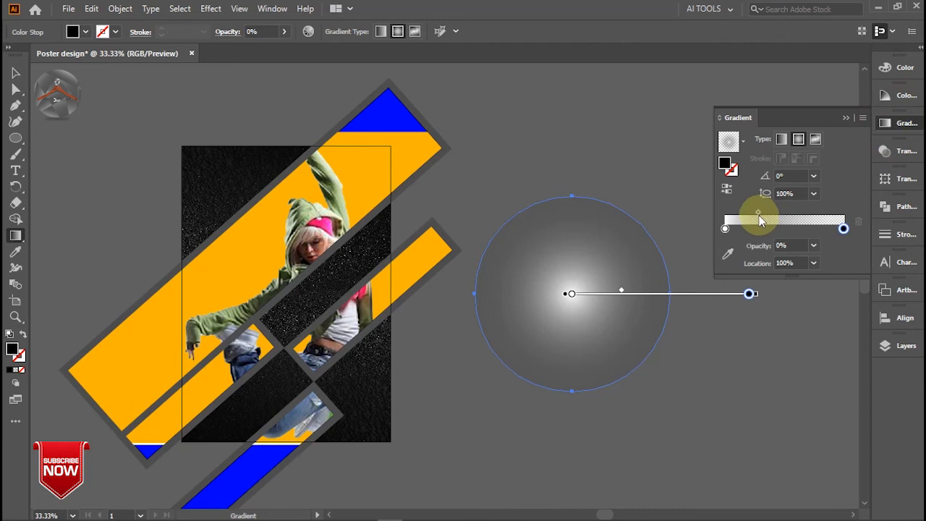
pyautogui.click(749, 212)
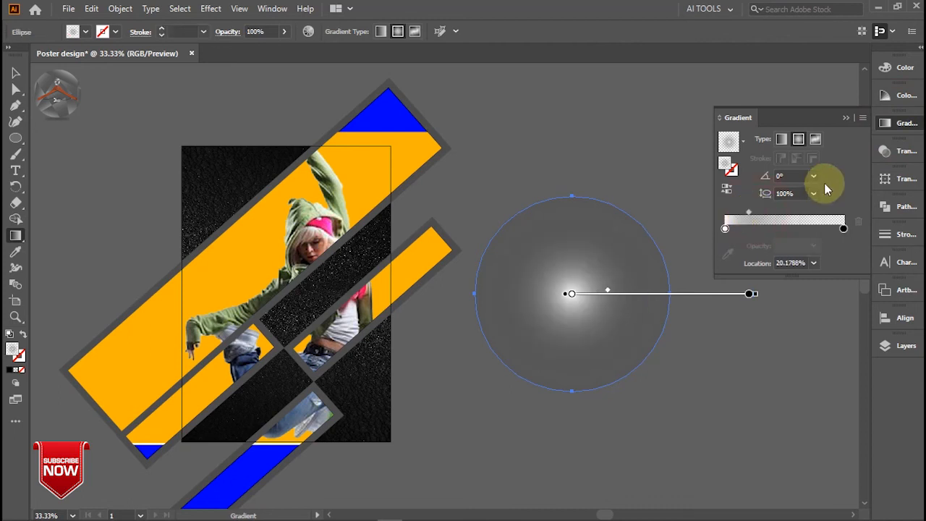
pyautogui.click(845, 117)
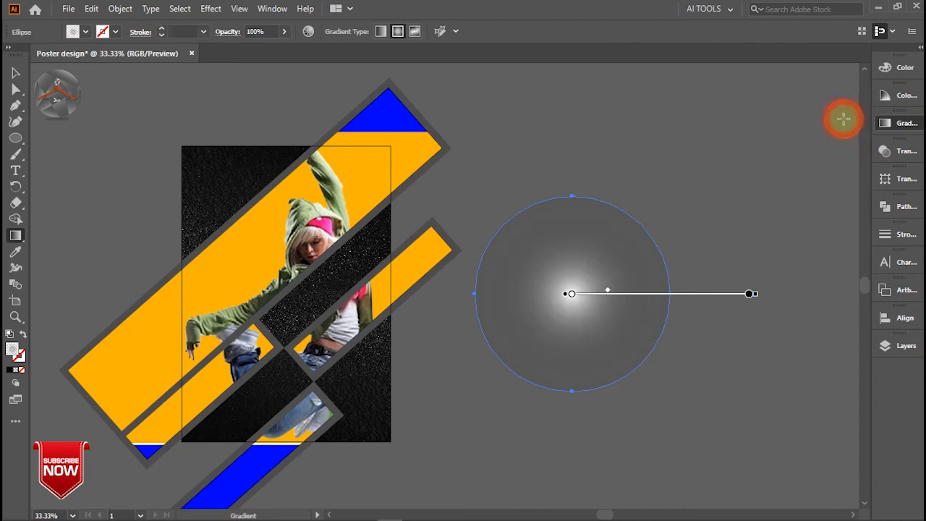
# Set the gradient circle's blending mode to Screen and lower its opacity to 82%.
pyautogui.click(890, 154)
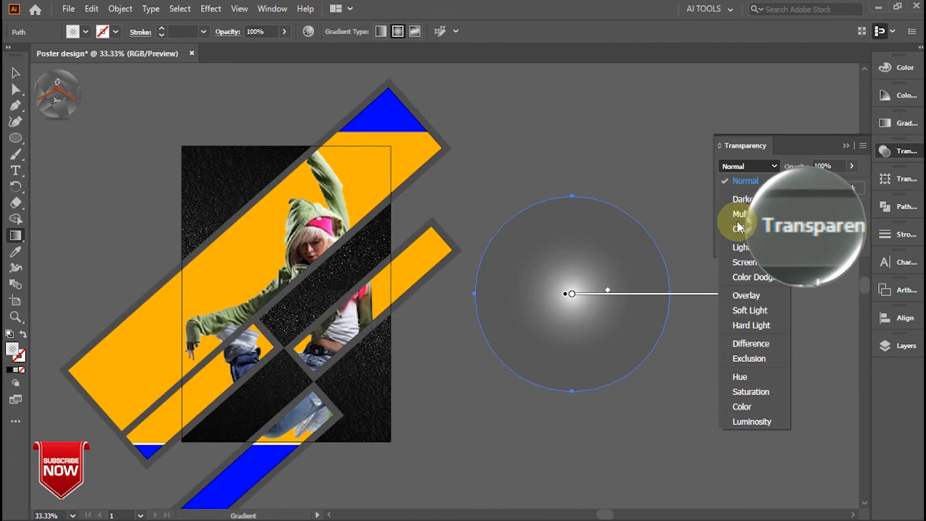
pyautogui.click(741, 263)
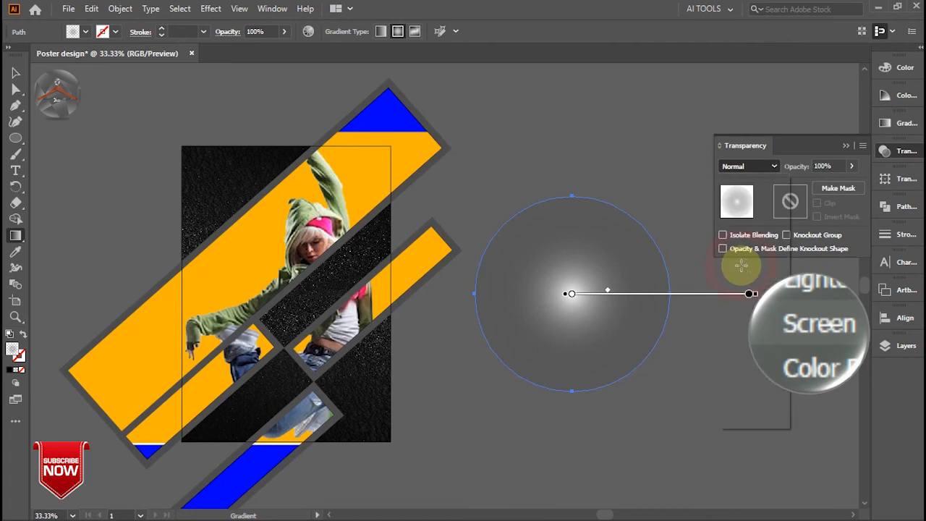
pyautogui.click(852, 166)
pyautogui.moveTo(844, 186)
pyautogui.mouseDown()
pyautogui.moveTo(822, 186)
pyautogui.moveTo(837, 182)
pyautogui.mouseUp()
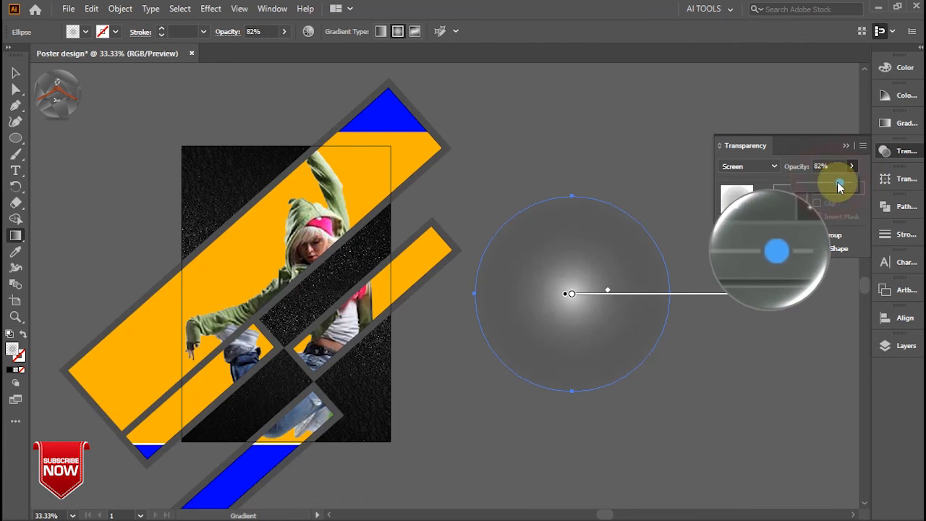
pyautogui.click(846, 145)
# Place the glow circle over the dancer bars, centred where the large bar meets the upper end of the short bar below it.
pyautogui.click(16, 73)
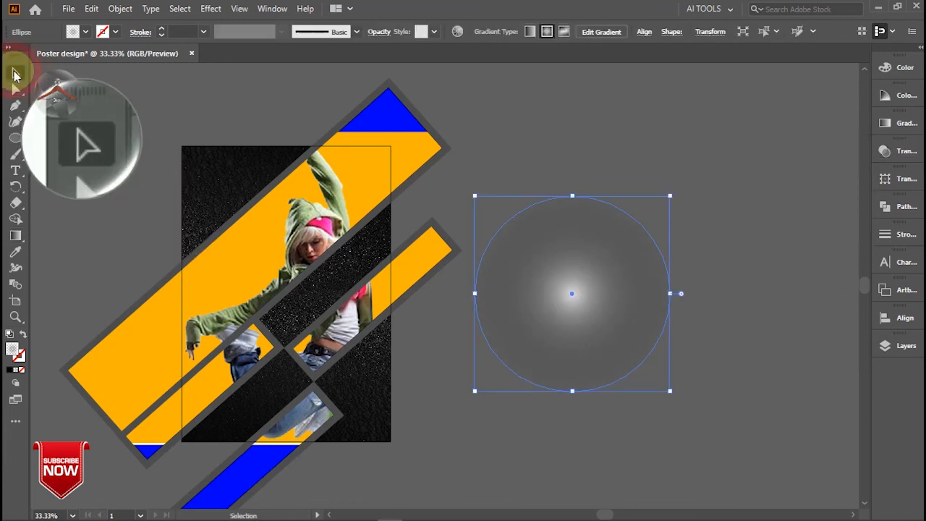
pyautogui.click(615, 300)
pyautogui.moveTo(586, 300); pyautogui.dragTo(263, 313)
pyautogui.click(641, 312)
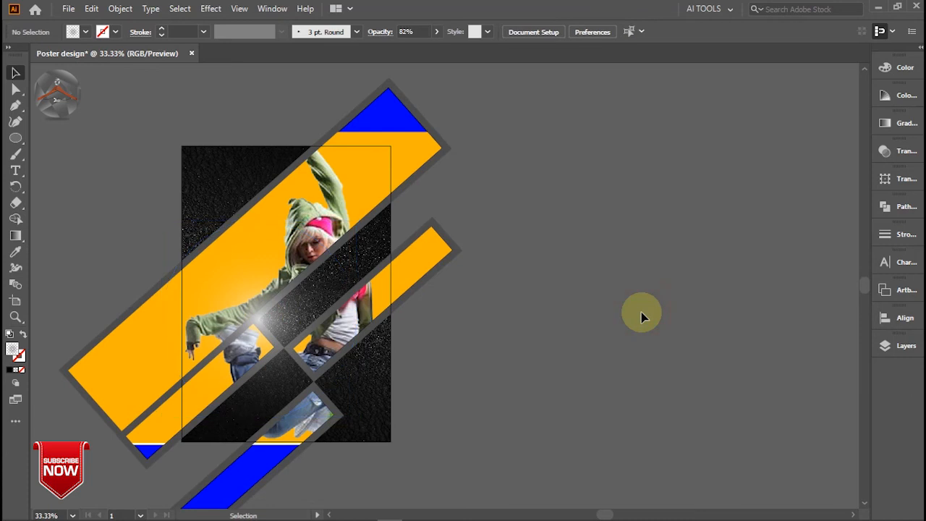
# Check the glow ellipse's position in the stacking order of Layer 1.
pyautogui.click(901, 351)
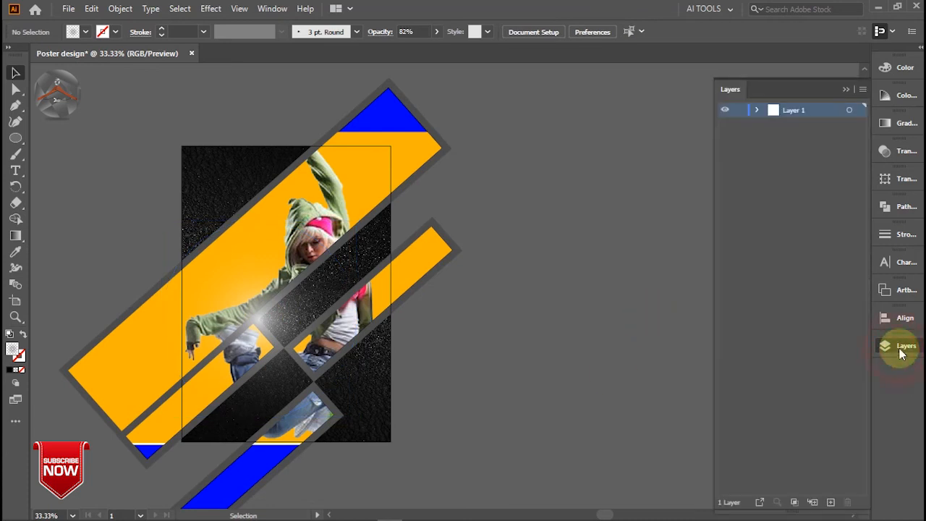
pyautogui.click(756, 110)
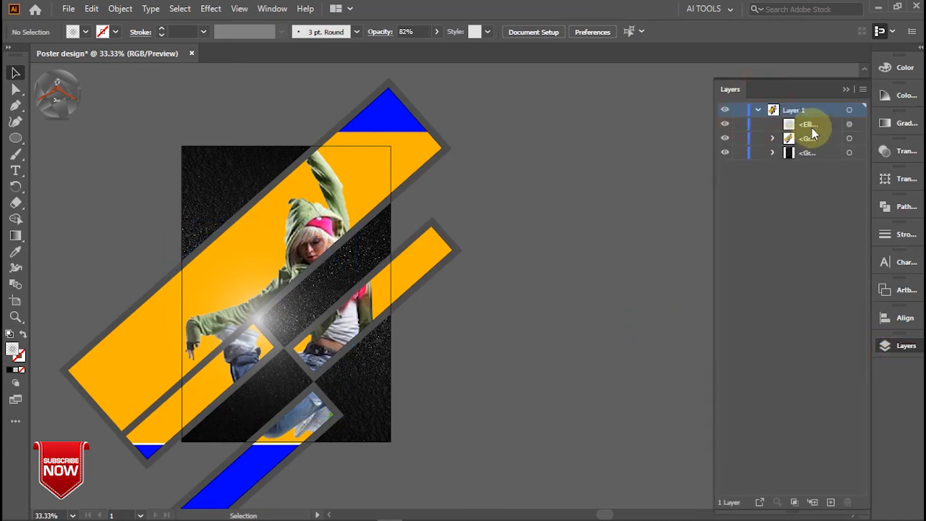
pyautogui.moveTo(816, 127)
pyautogui.mouseDown()
pyautogui.moveTo(816, 151)
pyautogui.moveTo(814, 118)
pyautogui.mouseUp()
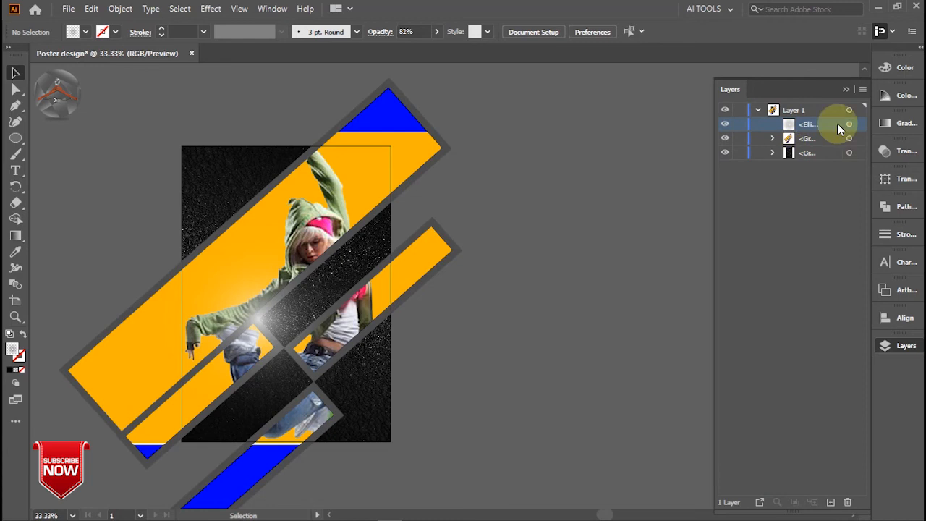
pyautogui.click(848, 90)
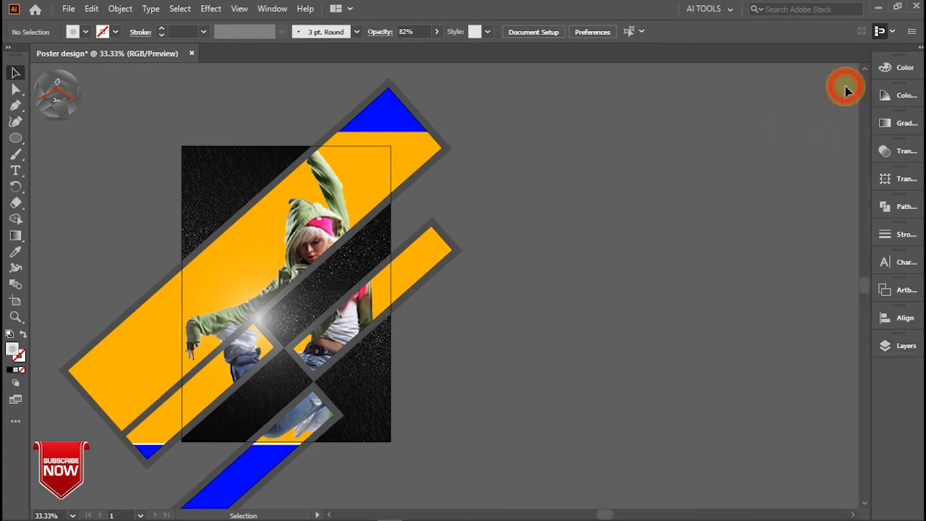
# Reduce the opacity of the glow circle over the bars to 71%.
pyautogui.click(262, 324)
pyautogui.click(900, 151)
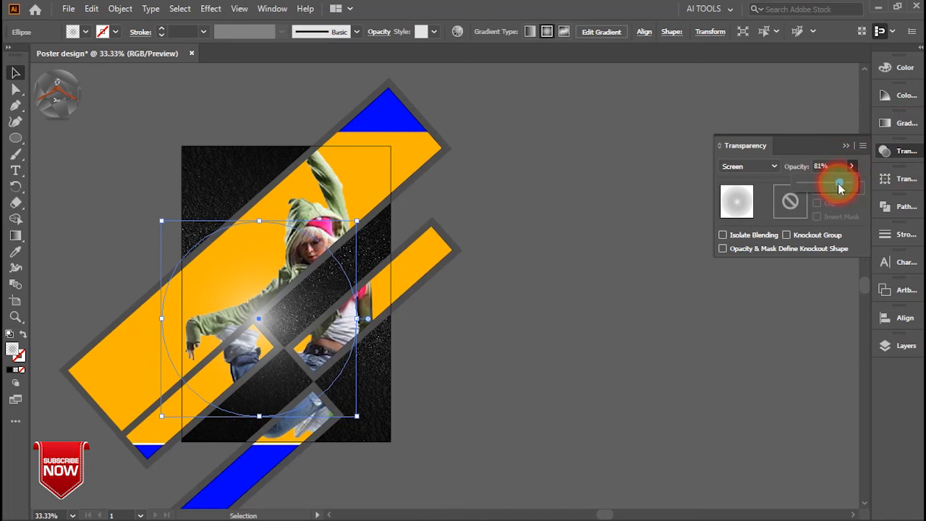
pyautogui.click(846, 148)
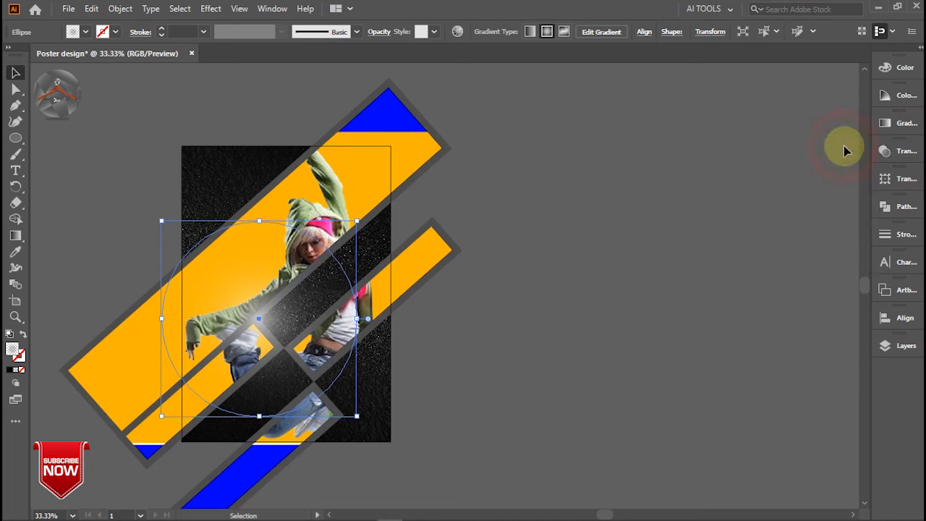
pyautogui.click(519, 307)
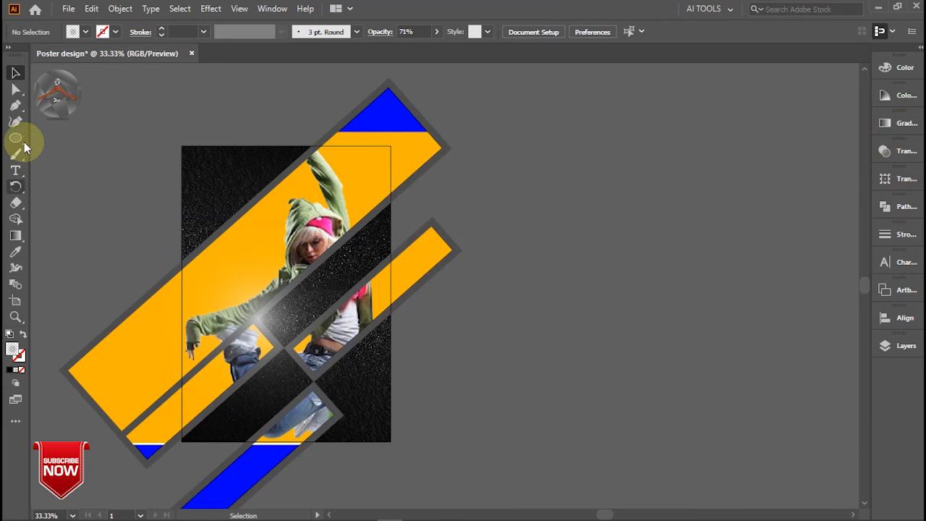
# Draw a rectangle exactly covering the artboard and fill it with solid white.
pyautogui.moveTo(16, 143); pyautogui.dragTo(33, 145)
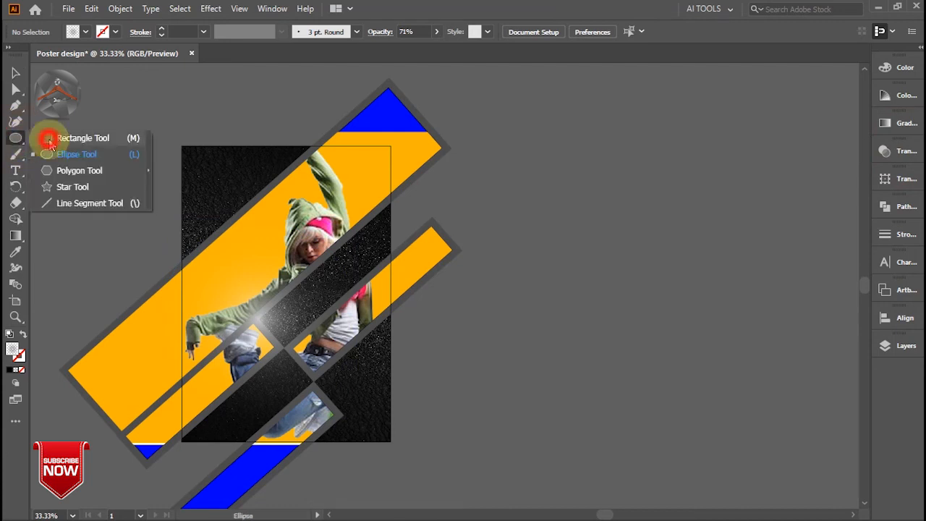
pyautogui.click(49, 142)
pyautogui.moveTo(183, 146); pyautogui.dragTo(391, 439)
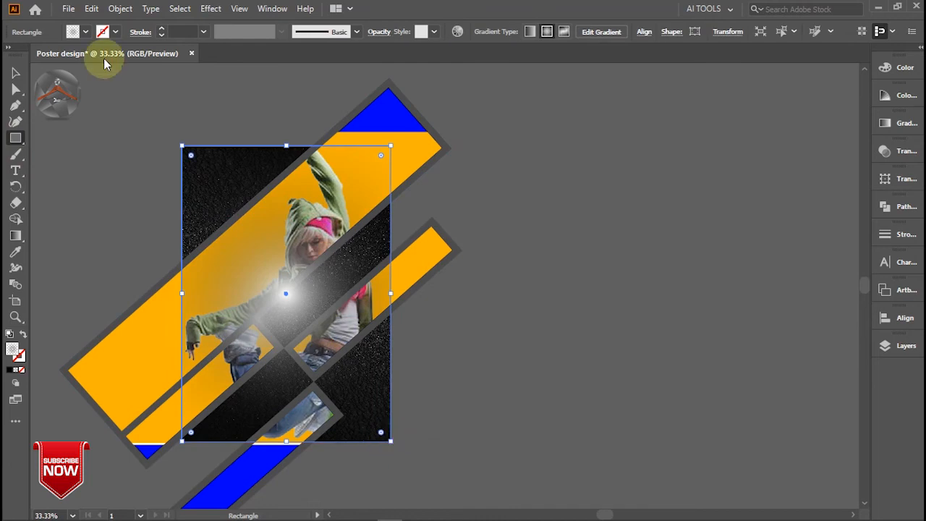
pyautogui.click(85, 33)
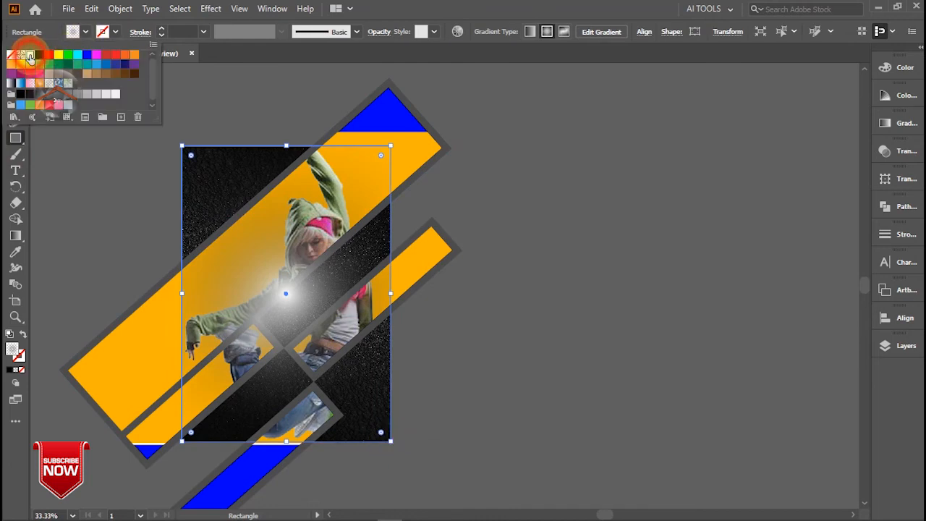
pyautogui.click(30, 56)
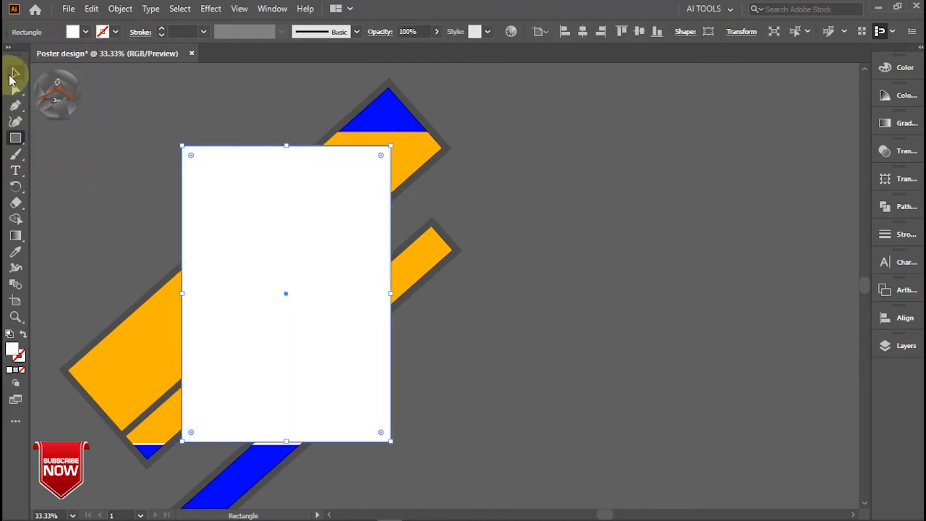
# Clip all the artwork to the artboard-sized white rectangle with a clipping mask.
pyautogui.hotkey('ctrl', 'a')
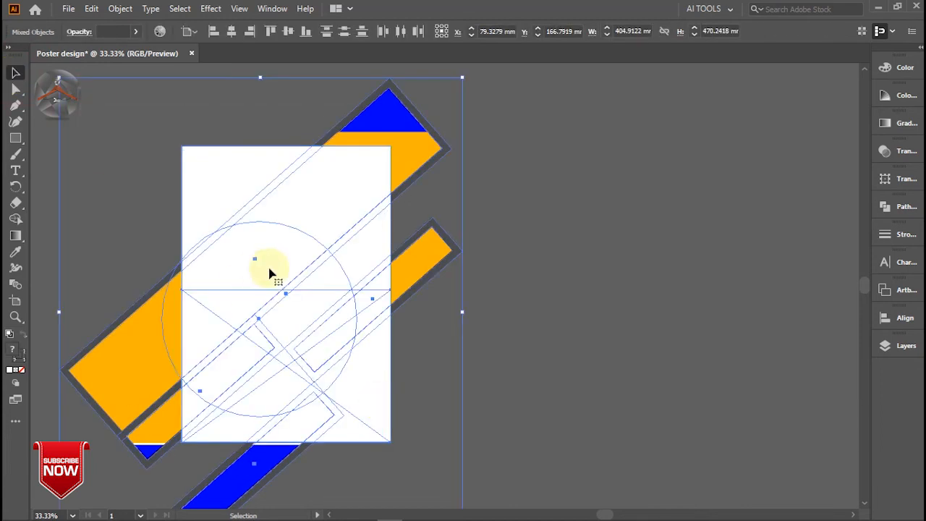
pyautogui.press('v')
pyautogui.rightClick(297, 274)
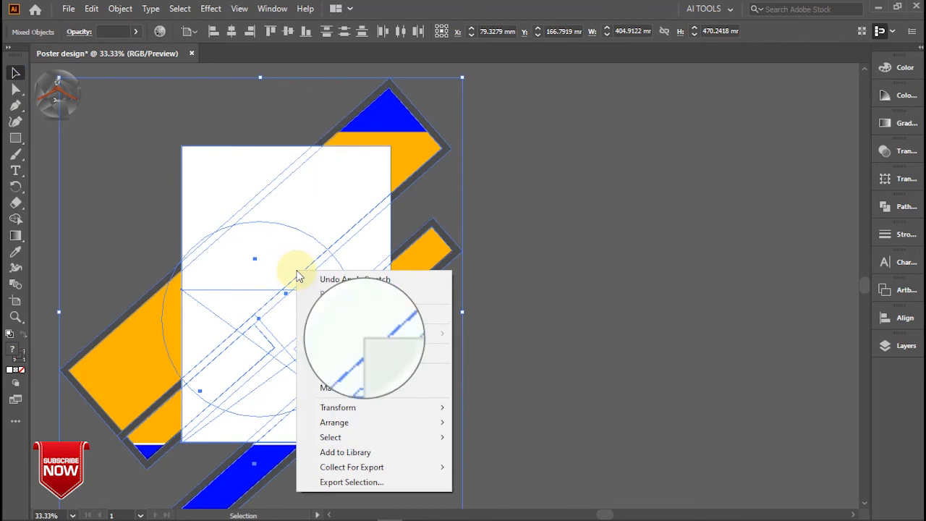
pyautogui.click(340, 391)
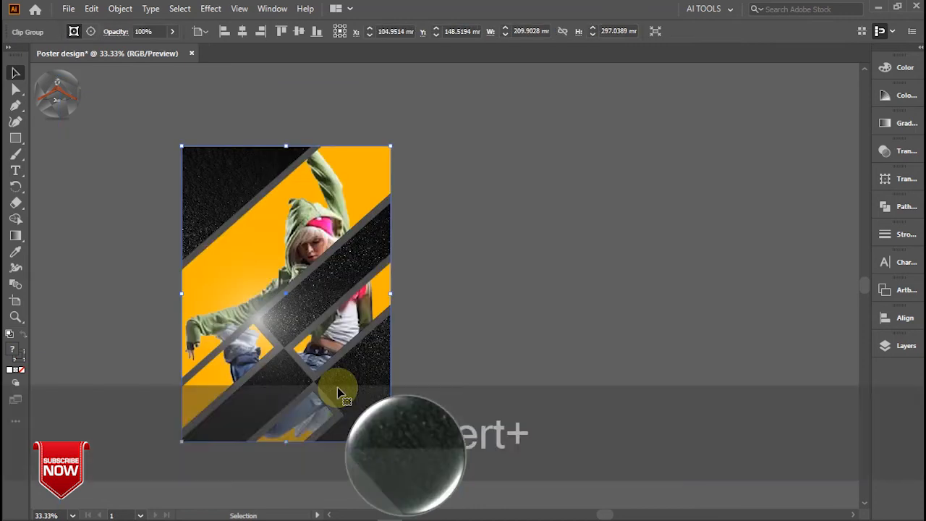
pyautogui.click(463, 337)
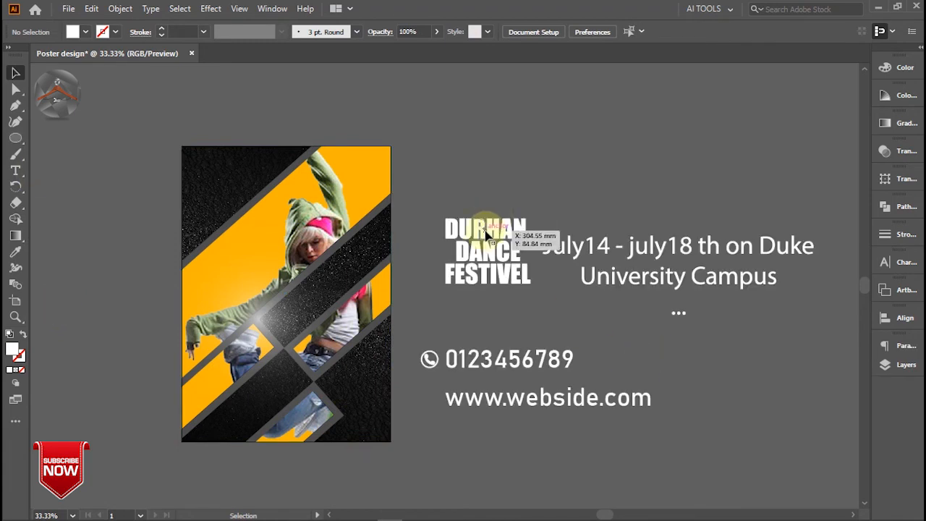
# Move the DURHAN DANCE FESTIVEL title onto the poster's upper-left black corner and scale it down proportionally to fit there.
pyautogui.click(499, 245)
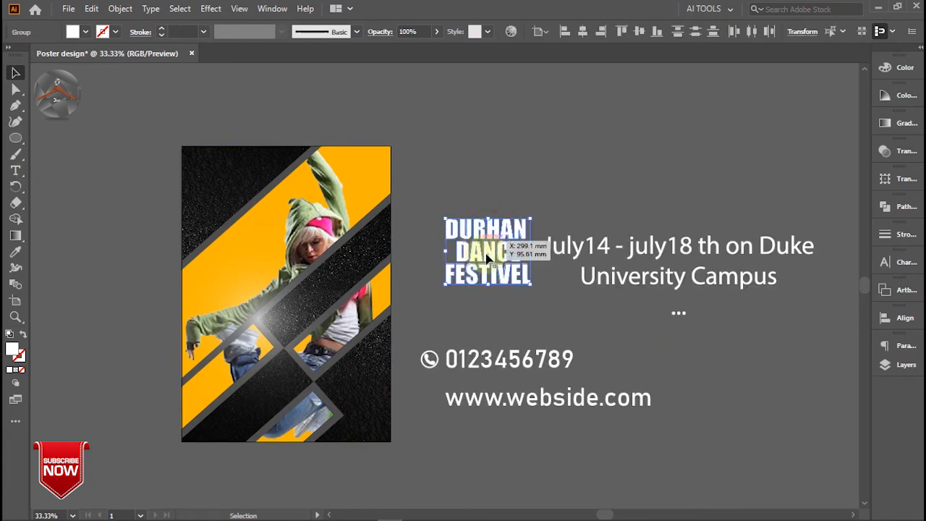
pyautogui.moveTo(485, 250); pyautogui.dragTo(230, 189)
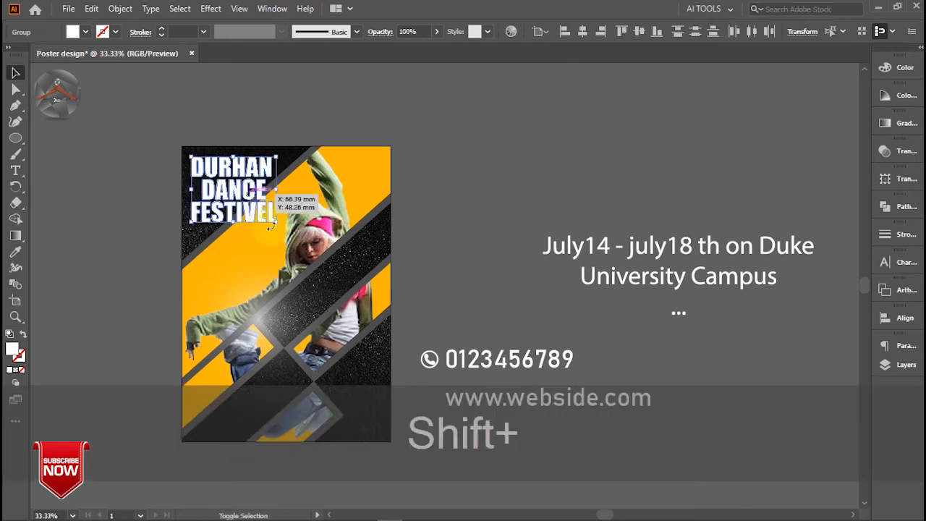
pyautogui.moveTo(275, 223); pyautogui.dragTo(227, 183)
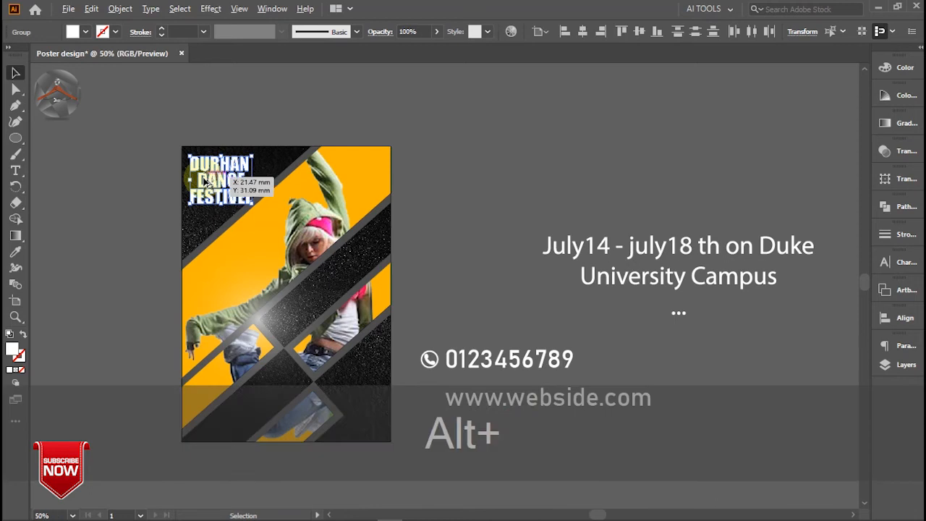
pyautogui.scroll(2, 205, 181)
pyautogui.scroll(1, 204, 181)
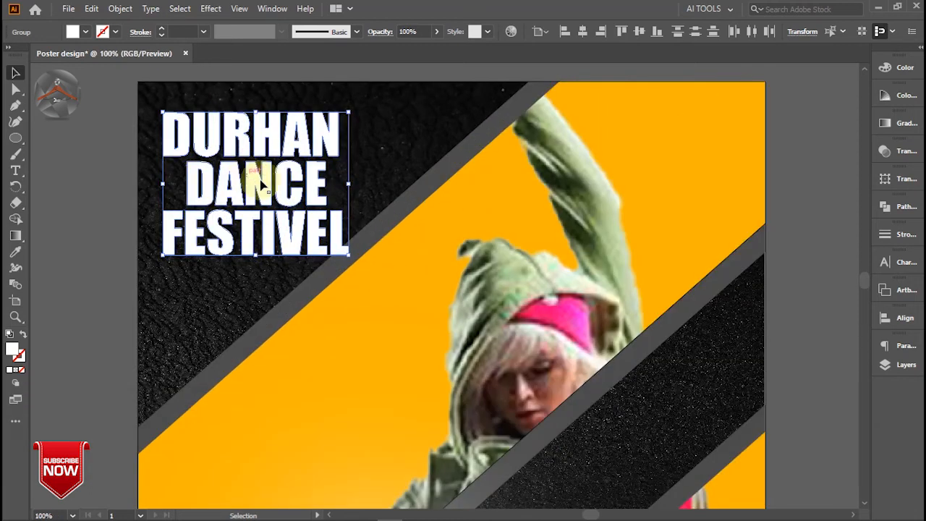
pyautogui.moveTo(346, 251); pyautogui.dragTo(332, 241)
pyautogui.moveTo(255, 187); pyautogui.dragTo(250, 177)
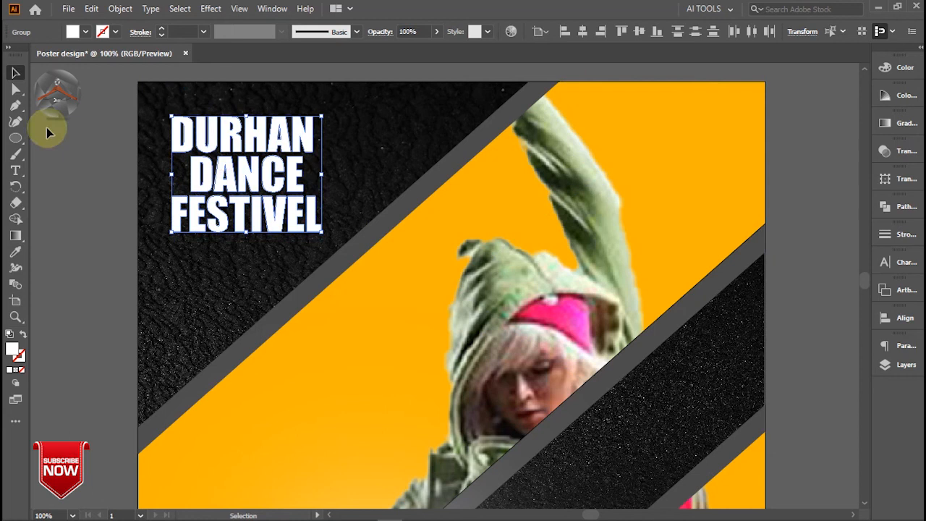
# Draw a white right-angled triangle about 17 x 14 mm with the Pen tool over the end of the word DURHAN.
pyautogui.click(77, 107)
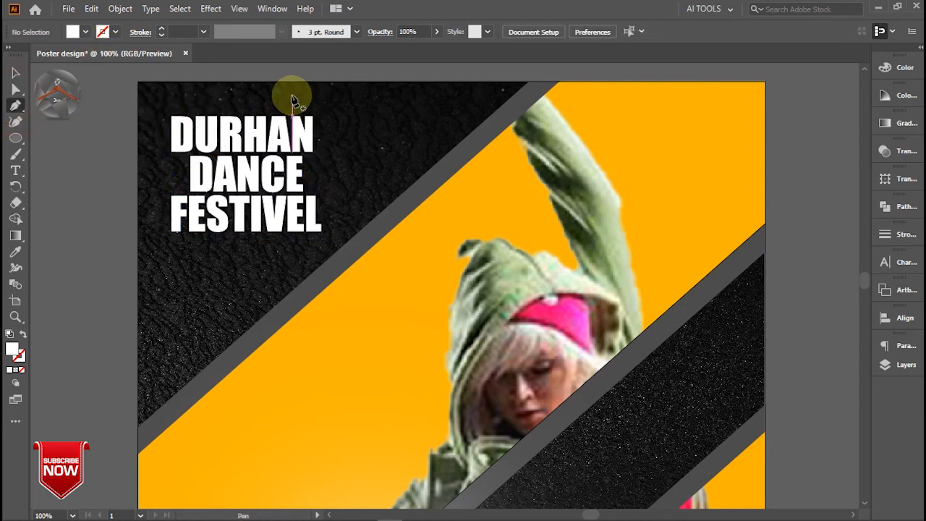
pyautogui.moveTo(284, 92); pyautogui.dragTo(337, 148)
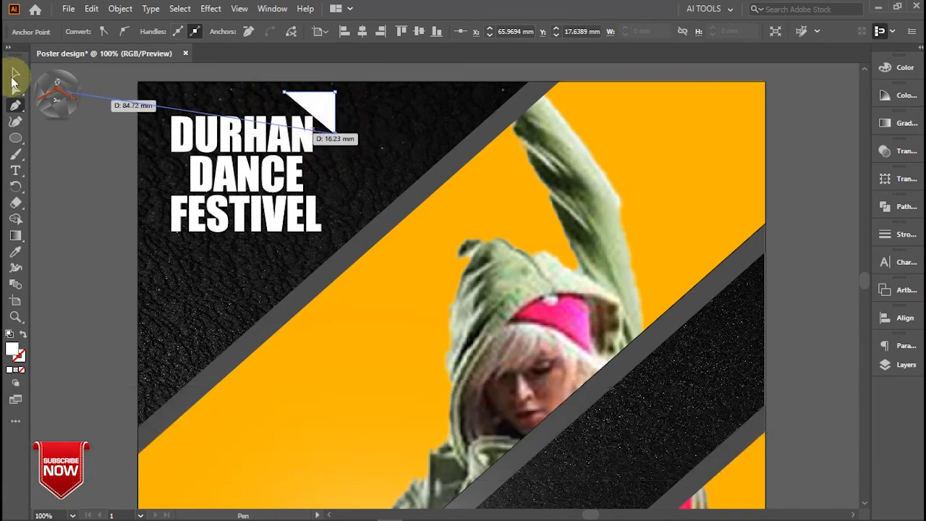
pyautogui.click(15, 73)
# Duplicate the triangle, rotate the copy 180°, and place it at the lower-left corner of the word FESTIVEL.
pyautogui.moveTo(322, 112); pyautogui.dragTo(185, 244)
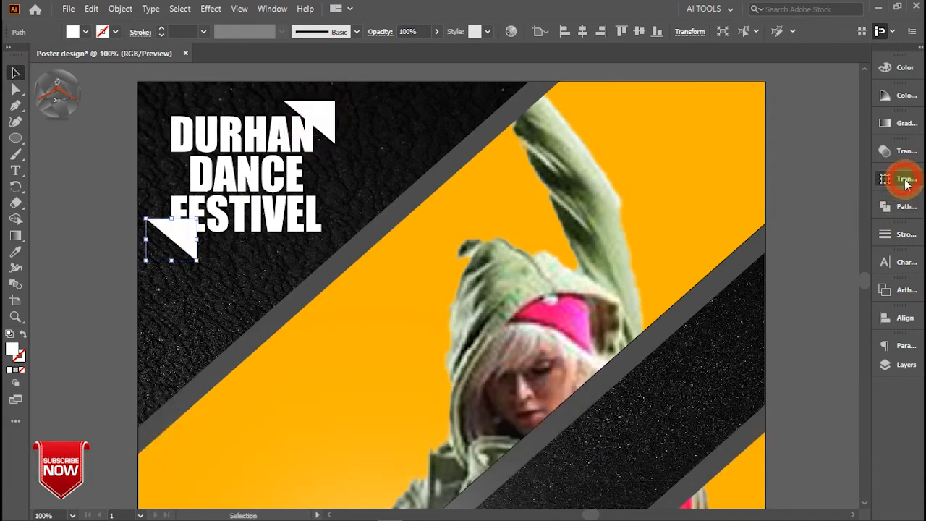
pyautogui.click(905, 180)
pyautogui.click(780, 228)
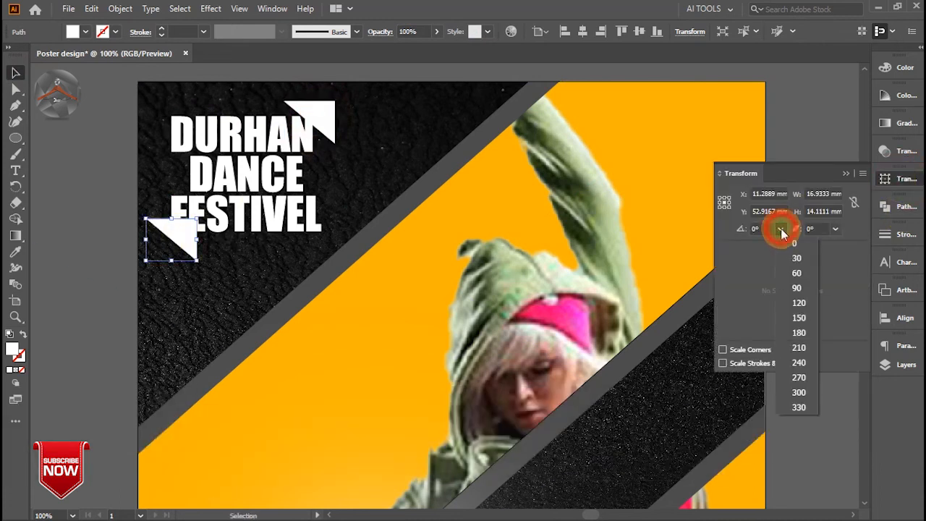
pyautogui.click(794, 334)
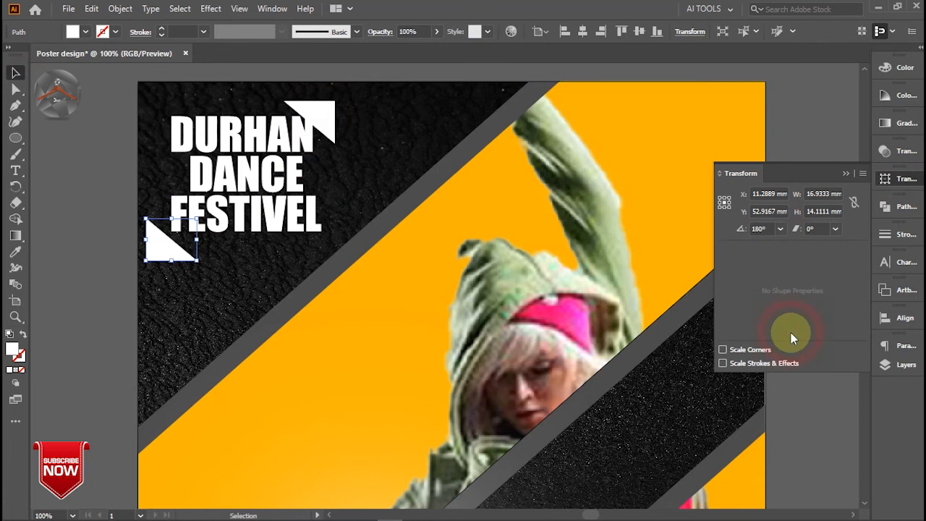
pyautogui.click(849, 177)
pyautogui.moveTo(168, 250); pyautogui.dragTo(170, 239)
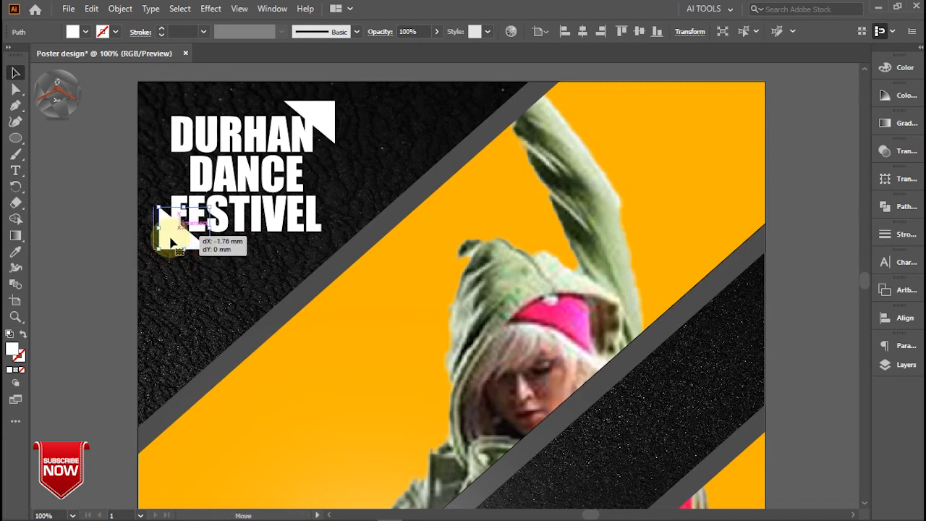
# Bring the word FESTIVEL to the front, above the lower triangle.
pyautogui.click(255, 215)
pyautogui.rightClick(256, 213)
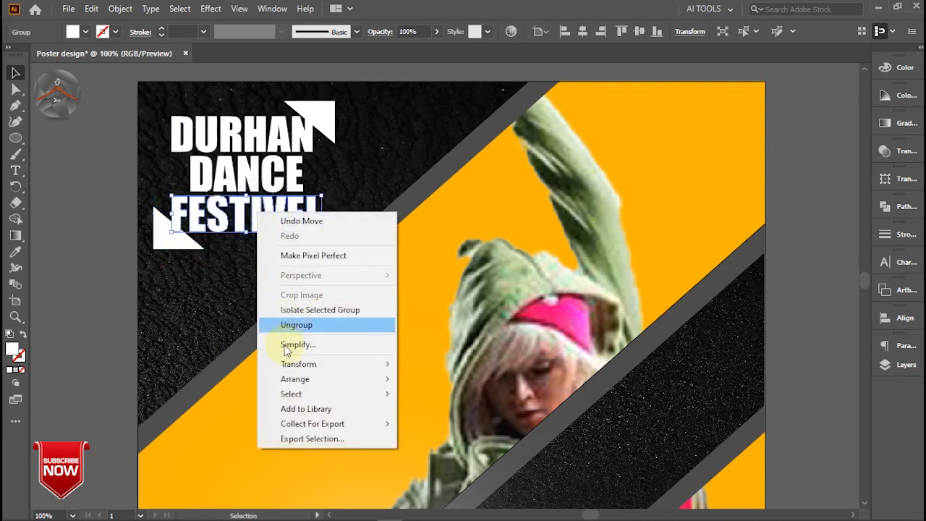
pyautogui.moveTo(300, 380)
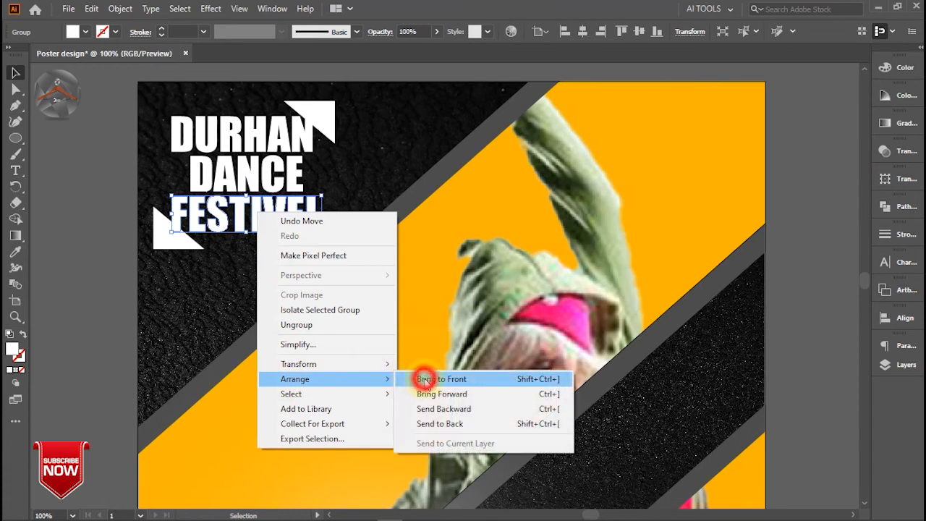
pyautogui.click(426, 379)
pyautogui.click(78, 202)
# Apply a Multiply drop shadow to the upper triangle with 75% opacity, X offset -2 mm and Y offset 2 mm.
pyautogui.click(321, 116)
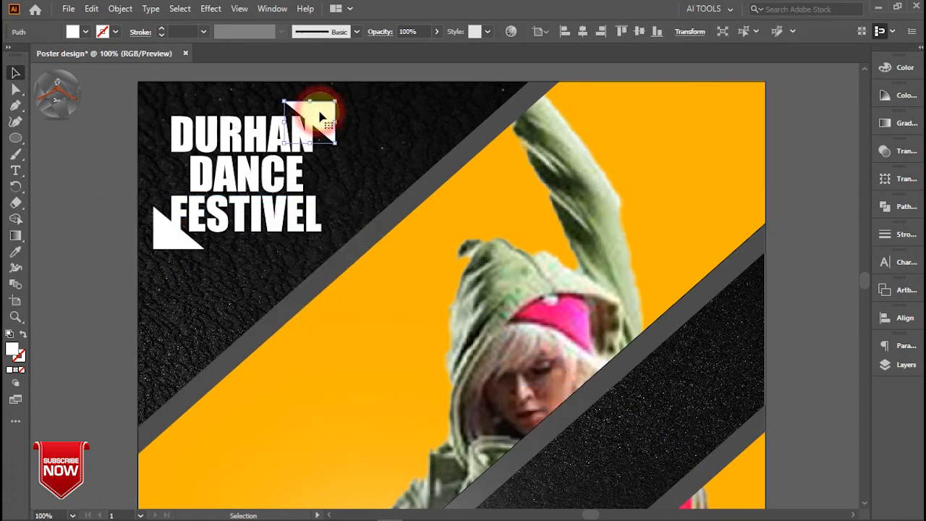
pyautogui.click(206, 10)
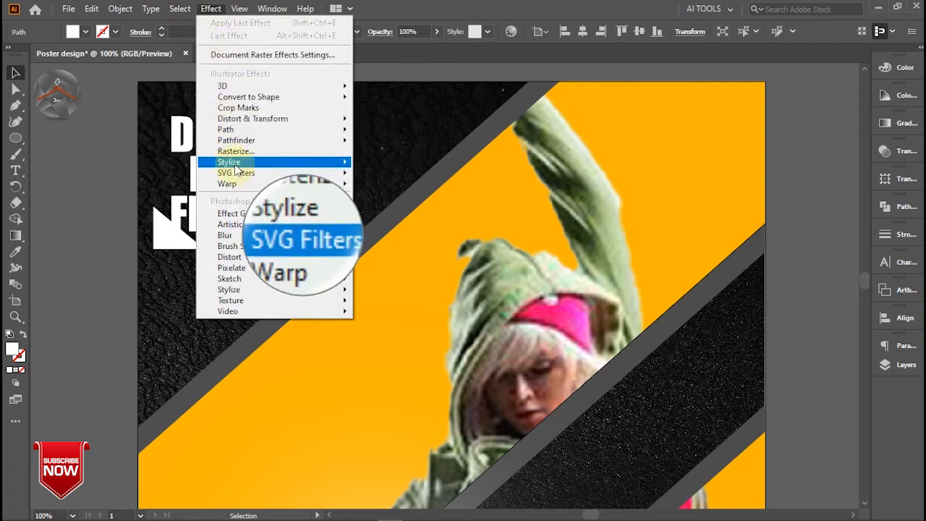
pyautogui.moveTo(318, 162)
pyautogui.click(381, 165)
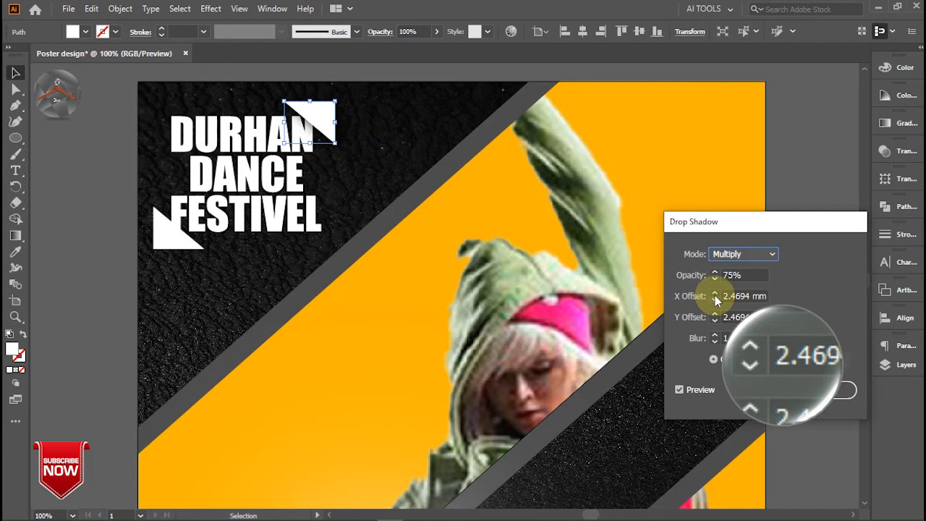
pyautogui.click(737, 295)
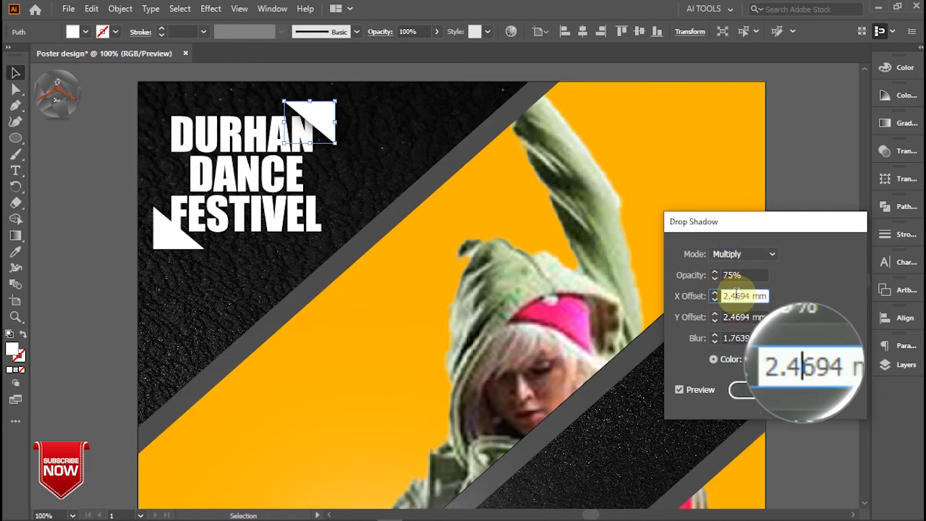
pyautogui.write('5')
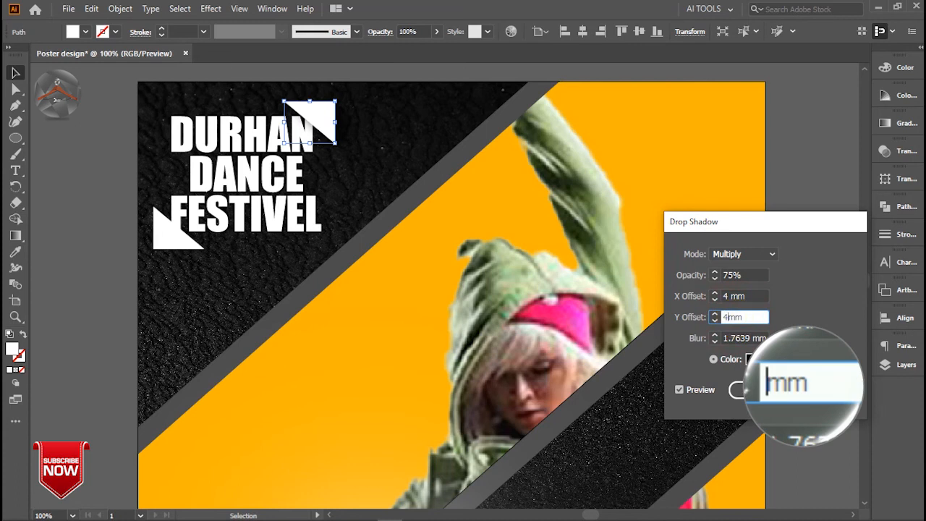
pyautogui.click(743, 337)
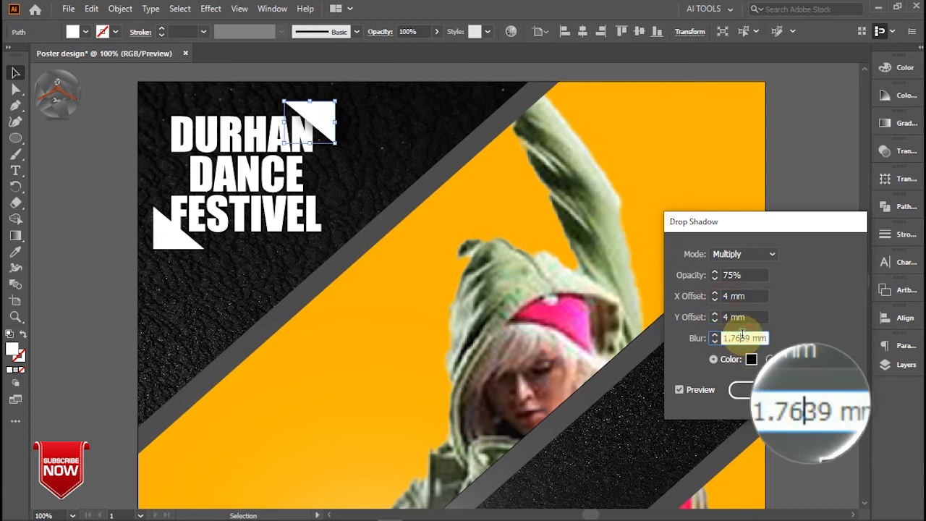
pyautogui.click(716, 298)
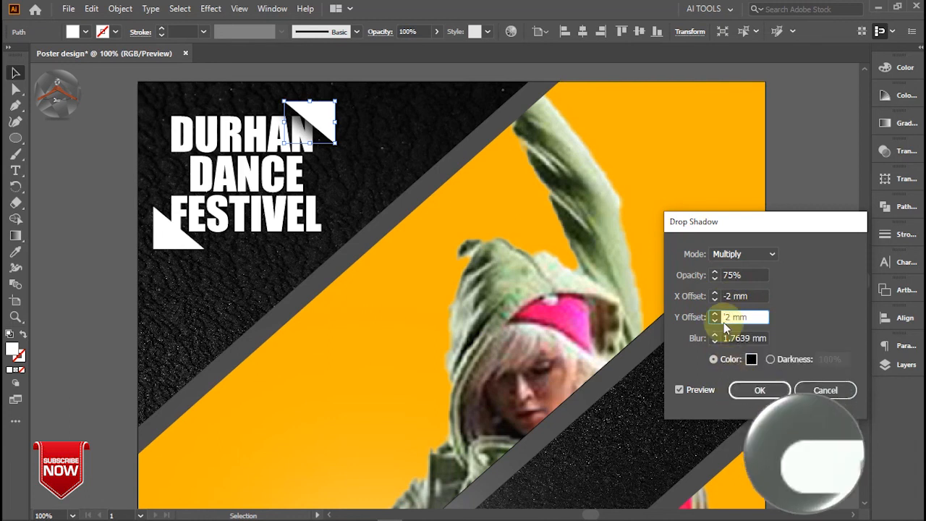
pyautogui.click(756, 389)
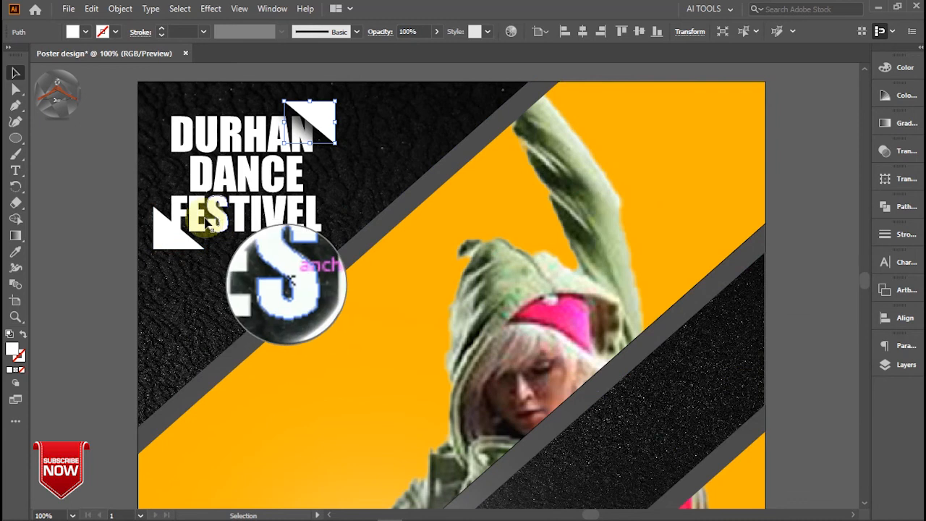
# Apply a Multiply drop shadow to the word FESTIVEL with 75% opacity, X offset -2 mm and Y offset 2.4694 mm.
pyautogui.click(217, 216)
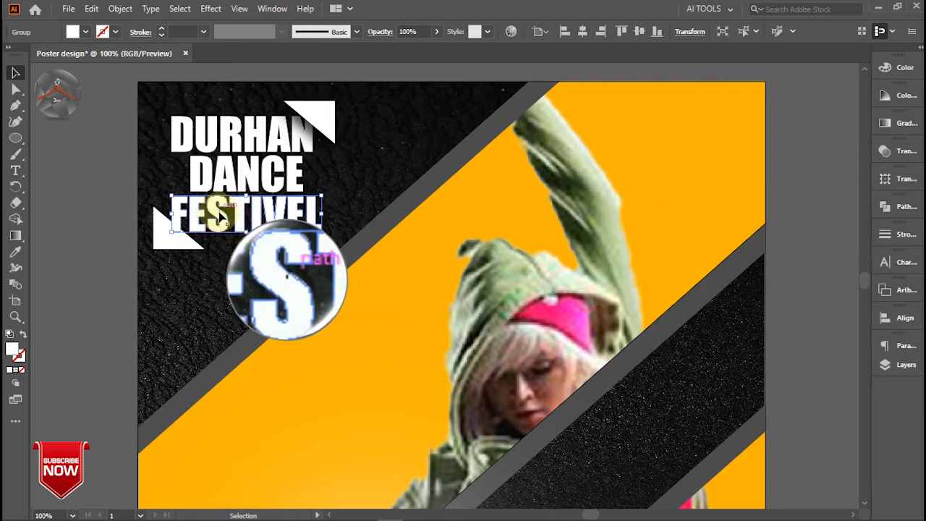
pyautogui.click(211, 8)
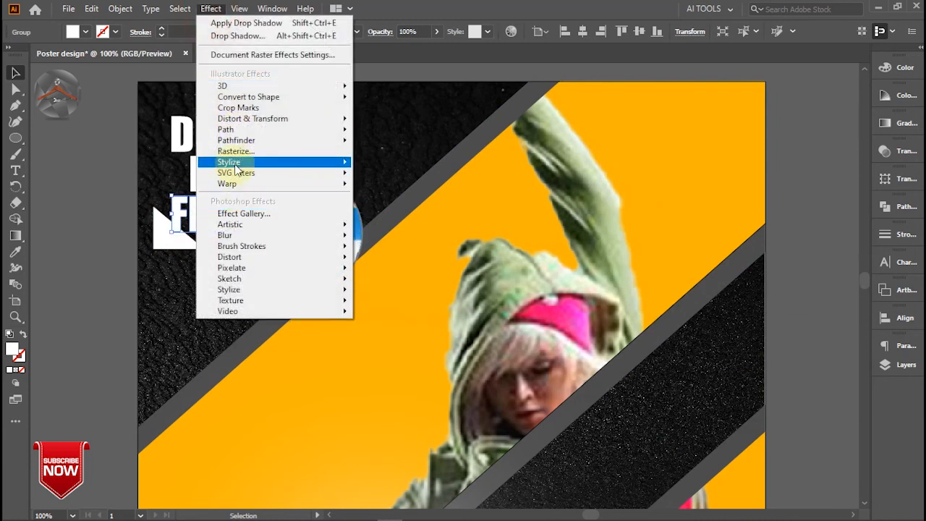
pyautogui.moveTo(347, 164)
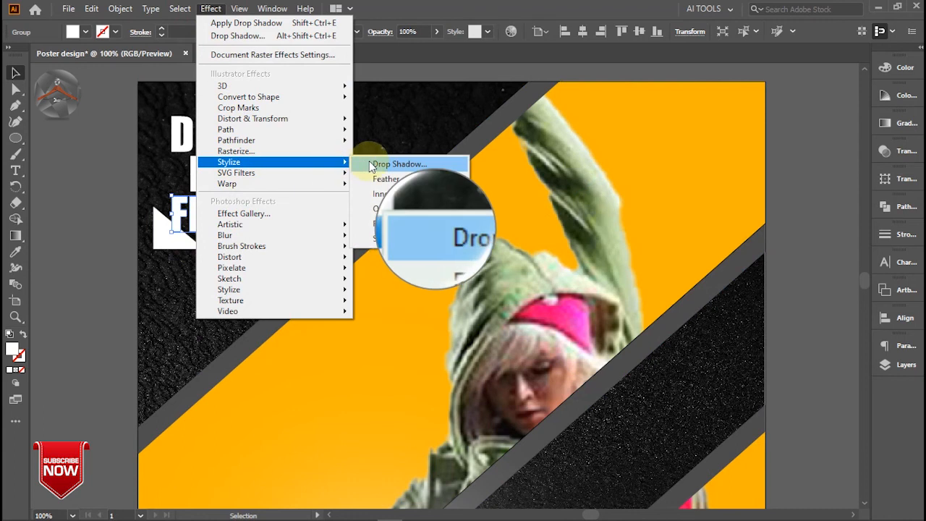
pyautogui.click(380, 163)
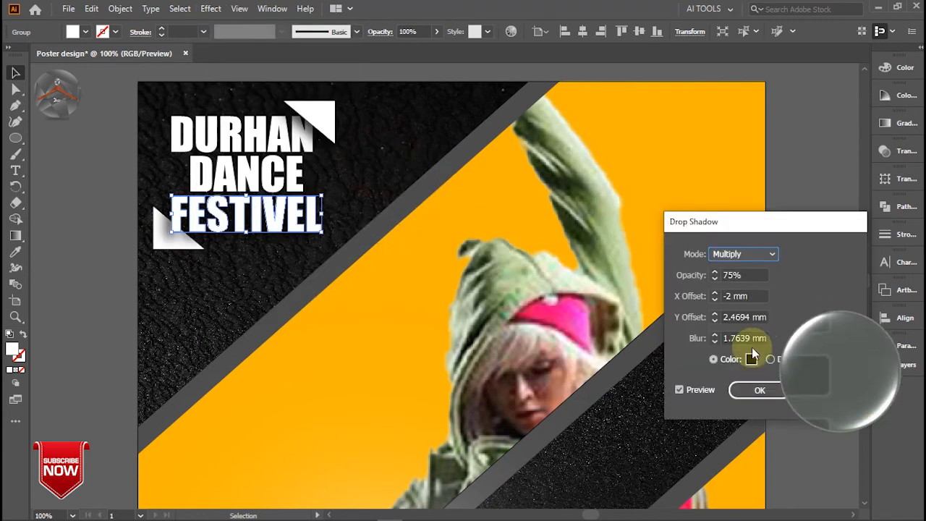
pyautogui.click(754, 391)
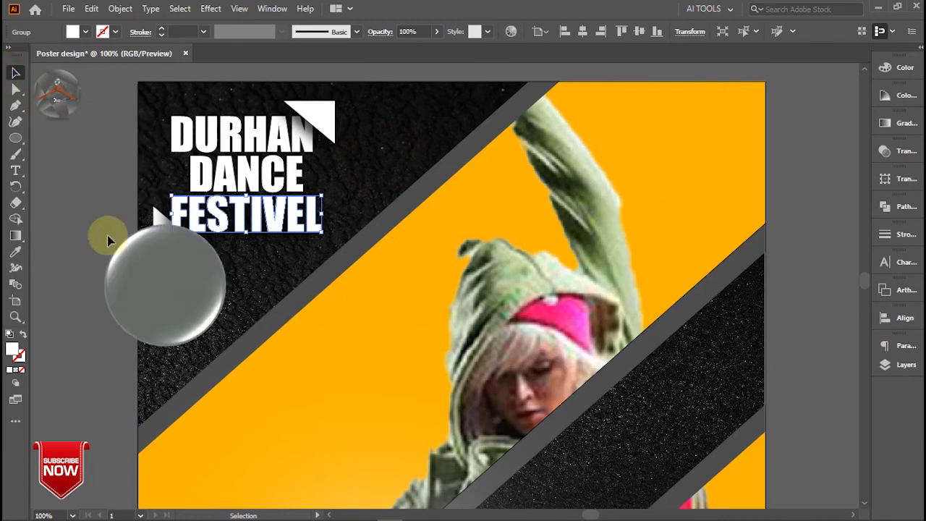
pyautogui.click(233, 133)
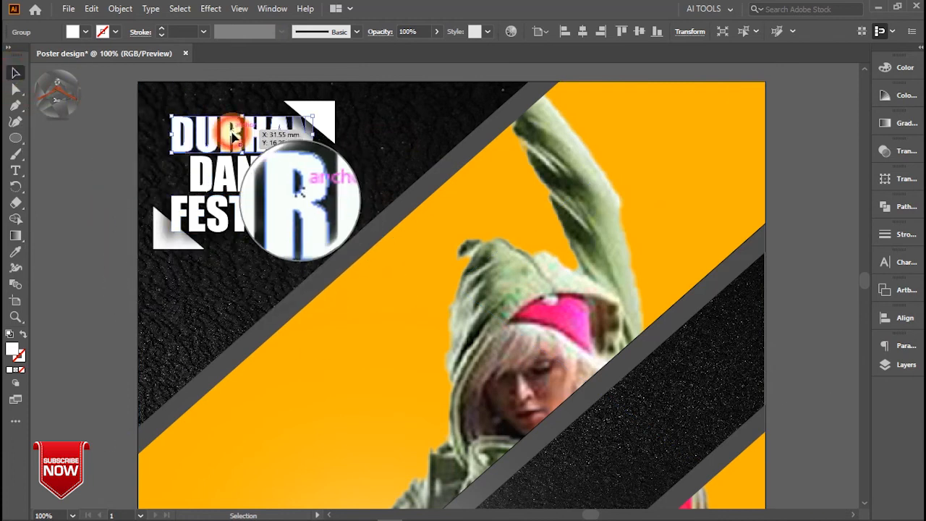
pyautogui.keyDown('shift'); pyautogui.click(248, 179); pyautogui.keyUp('shift')
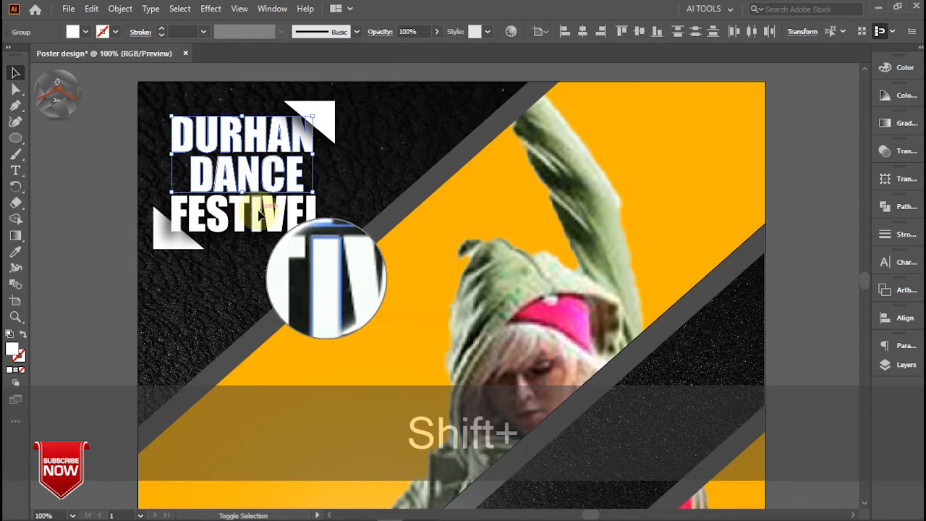
pyautogui.keyDown('shift'); pyautogui.click(188, 238); pyautogui.keyUp('shift')
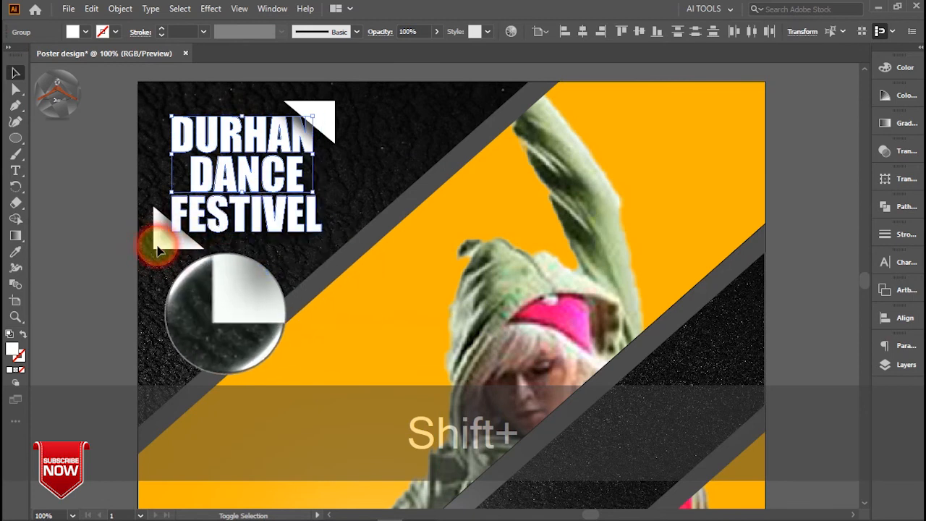
pyautogui.hotkey('ctrl', '0')
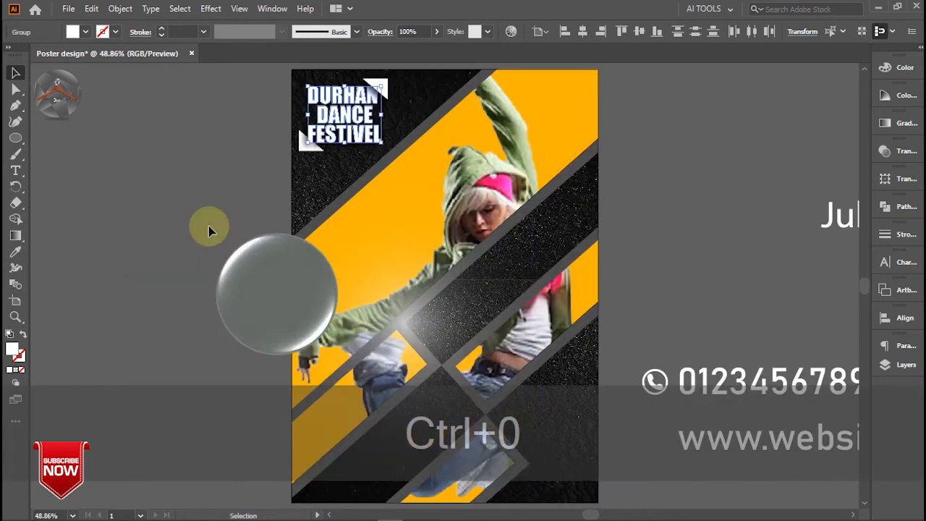
pyautogui.click(641, 223)
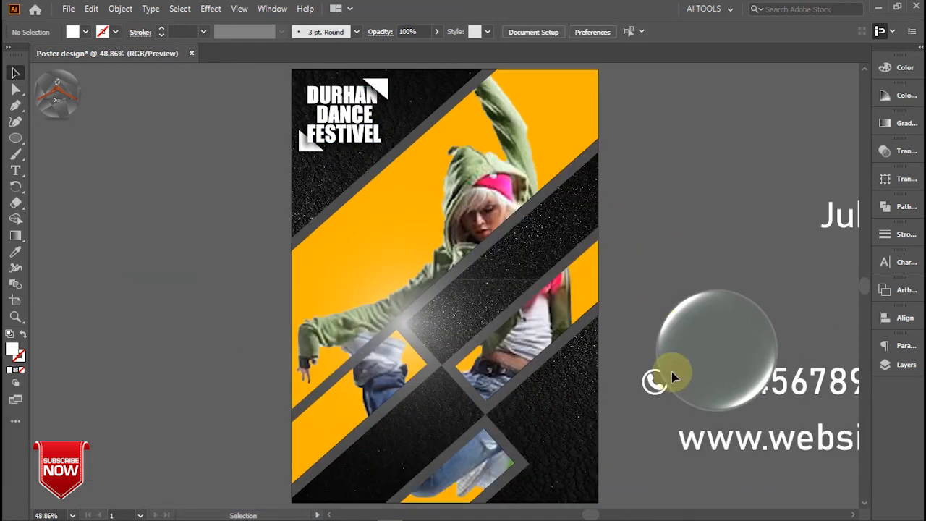
# Scale down the event date and venue text and move it onto the dark area at the poster's lower-right corner.
pyautogui.hscroll(1, 644, 347)
pyautogui.hscroll(5, 644, 346)
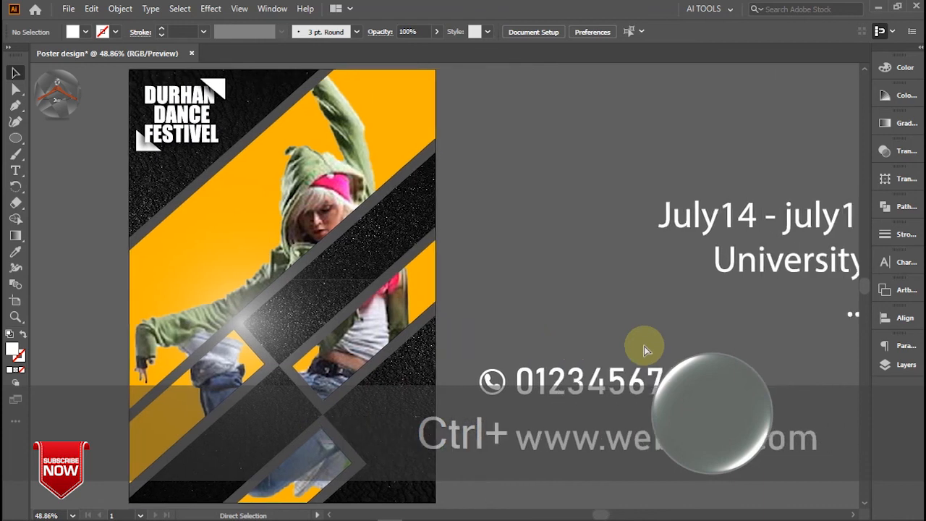
pyautogui.hscroll(1, 644, 346)
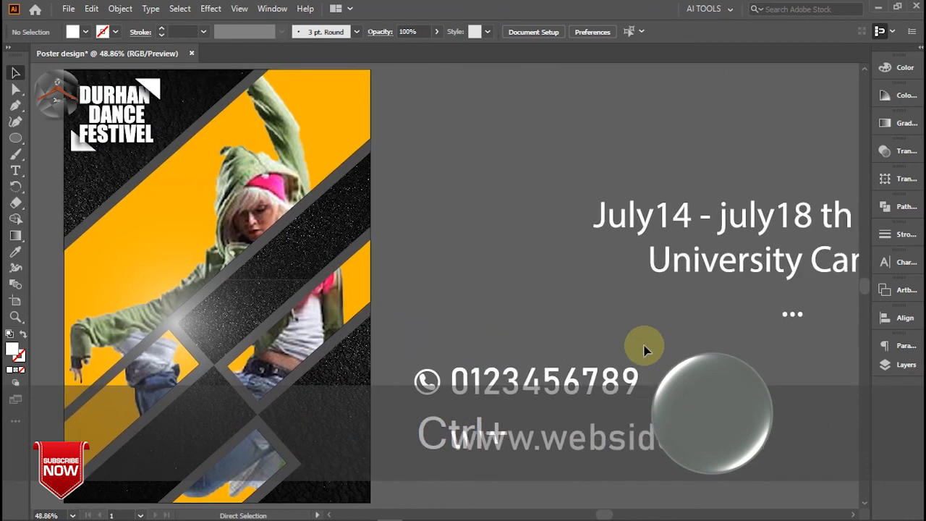
pyautogui.moveTo(734, 266); pyautogui.dragTo(564, 254)
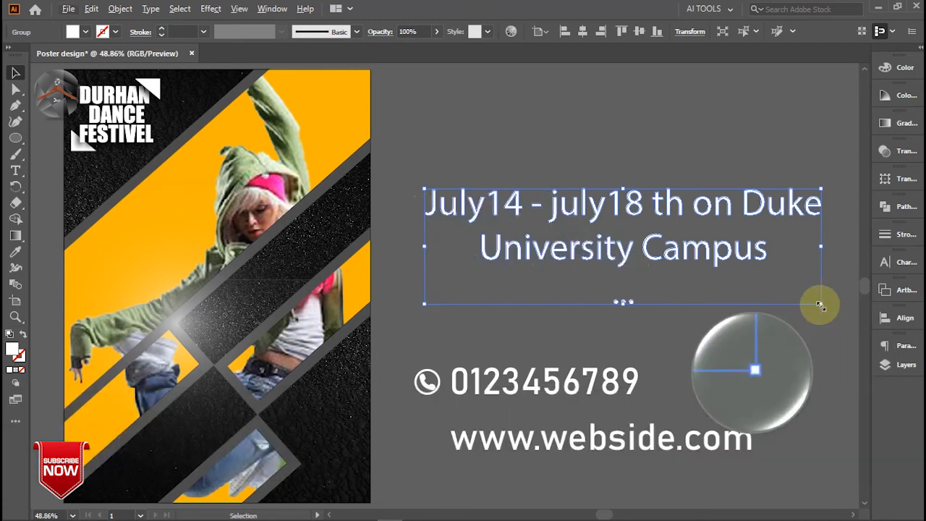
pyautogui.moveTo(820, 302); pyautogui.dragTo(732, 267)
pyautogui.moveTo(631, 244); pyautogui.dragTo(350, 426)
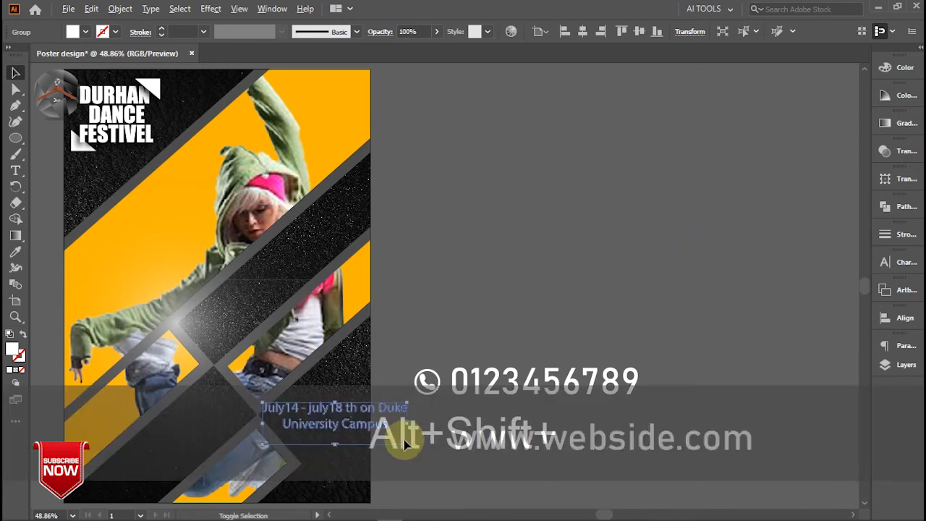
# Shrink the date and venue text further and nudge it to fit between the gray diagonal frame and the poster's right edge.
pyautogui.moveTo(401, 442); pyautogui.dragTo(338, 429)
pyautogui.moveTo(334, 430); pyautogui.dragTo(364, 440)
pyautogui.press('Right')
pyautogui.press('Right')
pyautogui.press('Right')
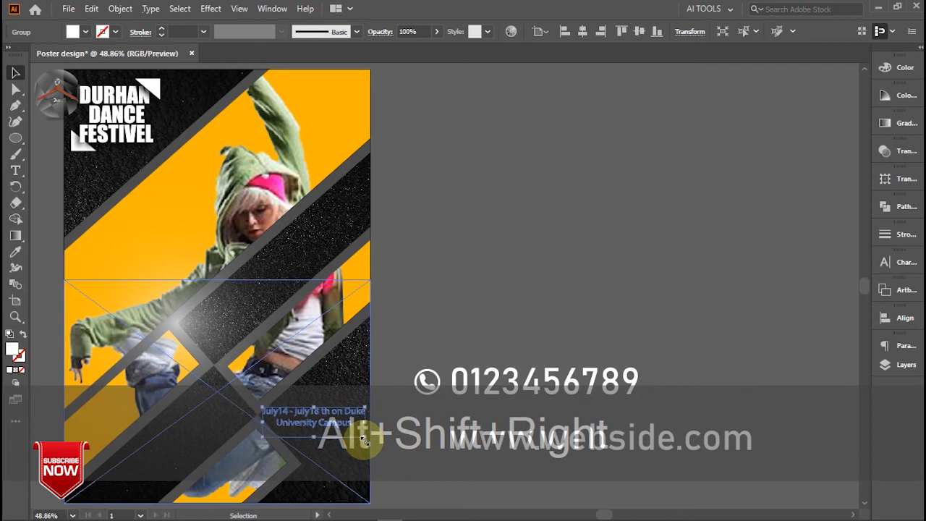
pyautogui.press('Down')
pyautogui.click(446, 301)
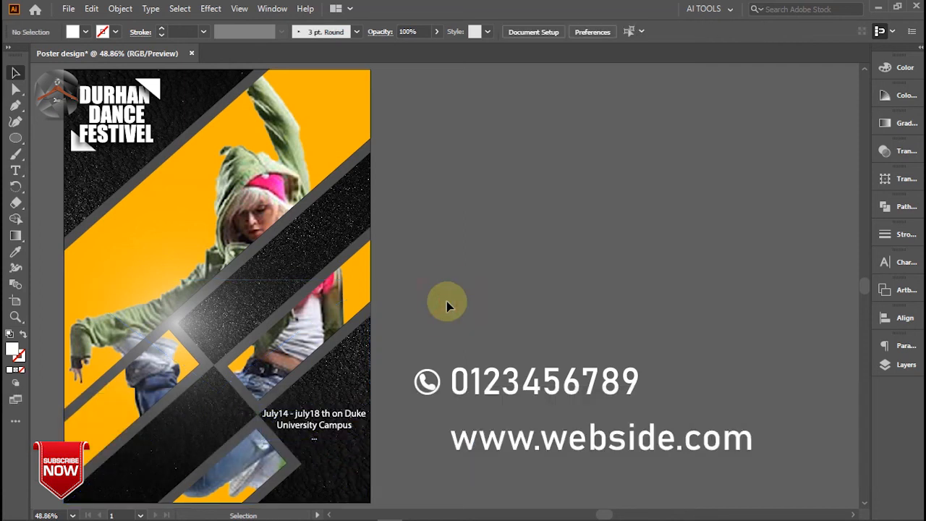
pyautogui.click(318, 415)
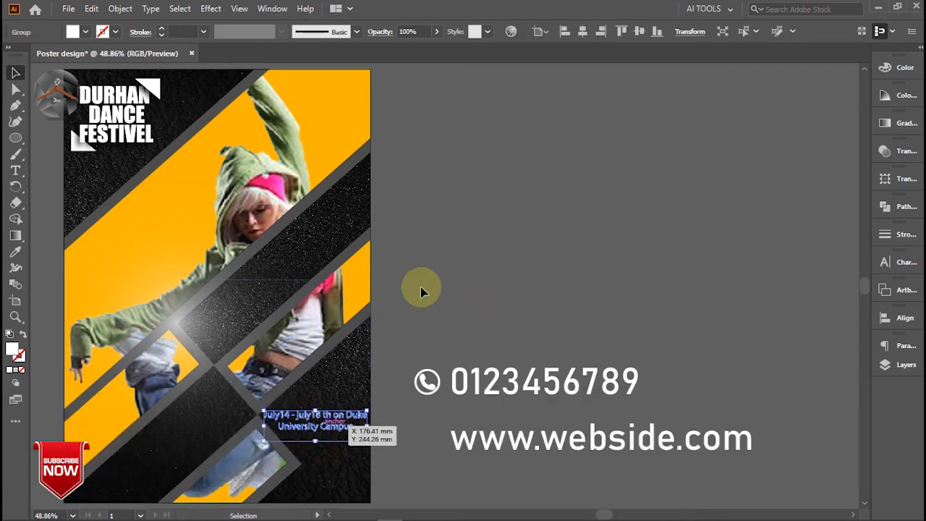
pyautogui.click(442, 282)
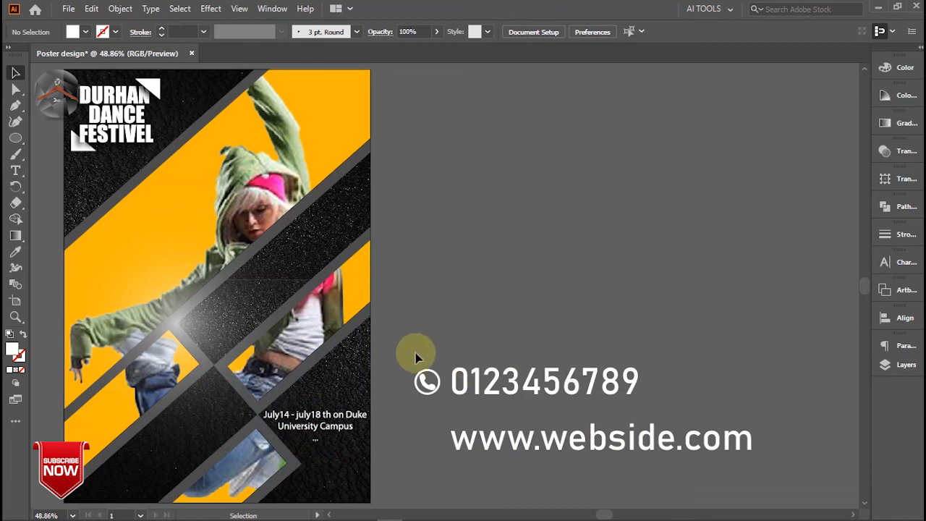
# Scale down the phone icon, phone number and web address together and place them below the date and venue text.
pyautogui.moveTo(404, 345); pyautogui.dragTo(687, 439)
pyautogui.moveTo(570, 429); pyautogui.dragTo(414, 493)
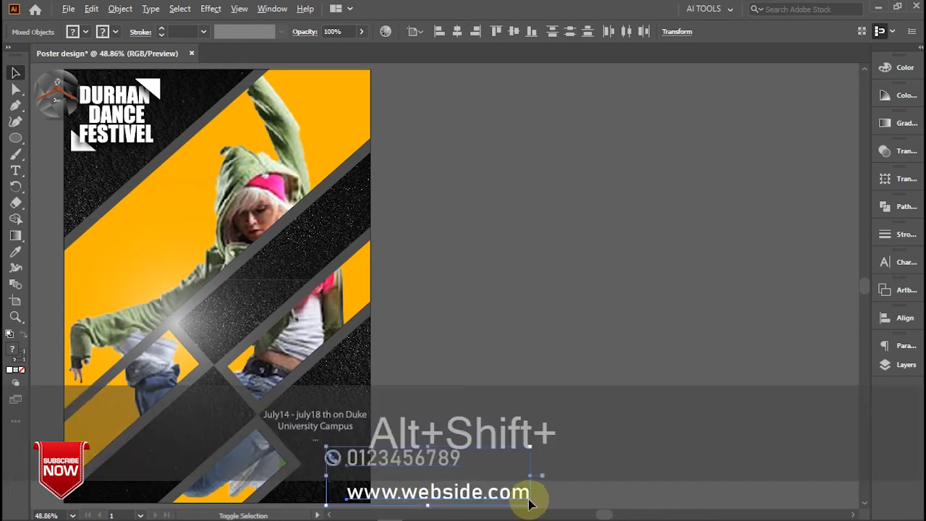
pyautogui.moveTo(531, 504); pyautogui.dragTo(343, 481)
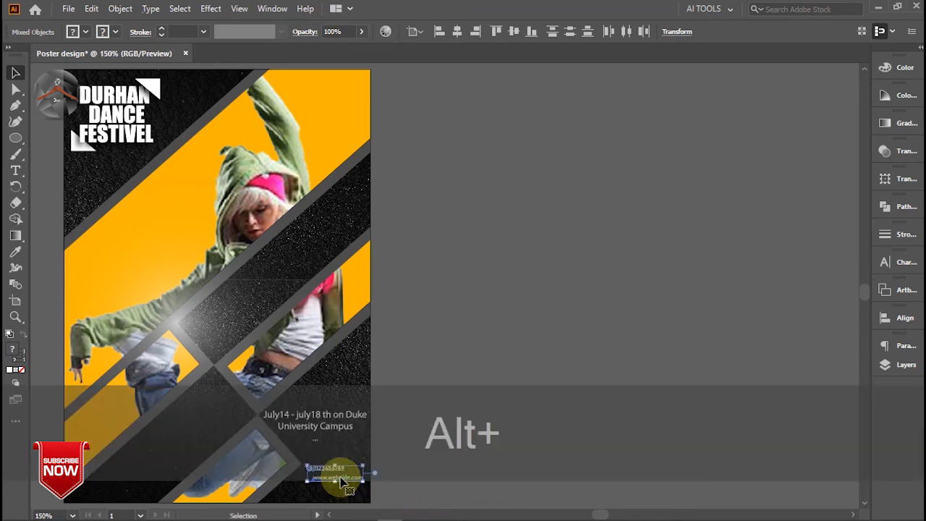
pyautogui.scroll(5, 340, 483)
pyautogui.scroll(-5, 335, 357)
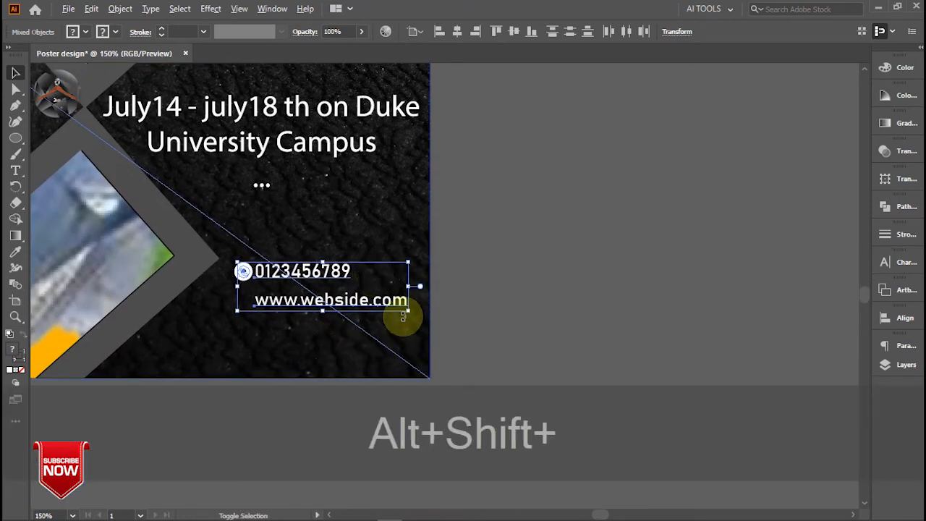
pyautogui.moveTo(409, 313); pyautogui.dragTo(426, 327)
pyautogui.click(371, 354)
# Move the web address near the poster's bottom edge, and group the phone icon with its number and shift the group to the right.
pyautogui.click(306, 310)
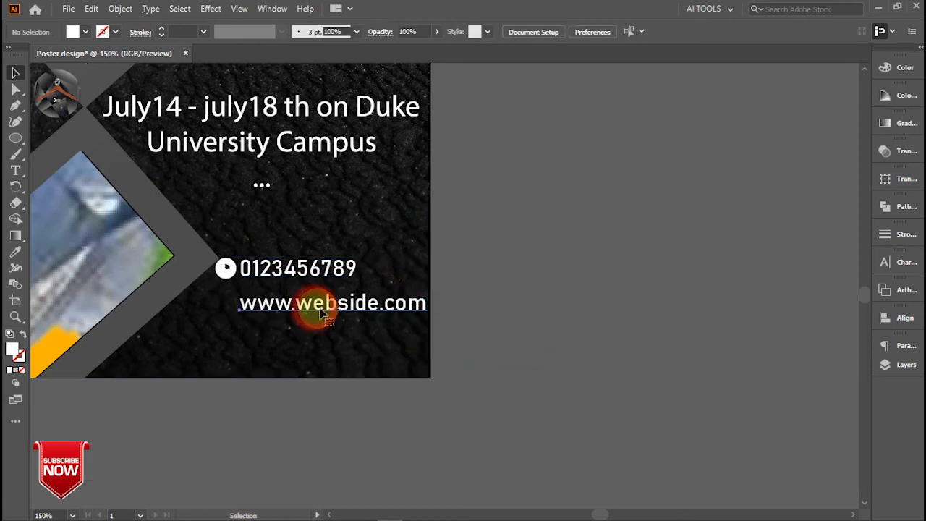
pyautogui.moveTo(329, 301); pyautogui.dragTo(278, 351)
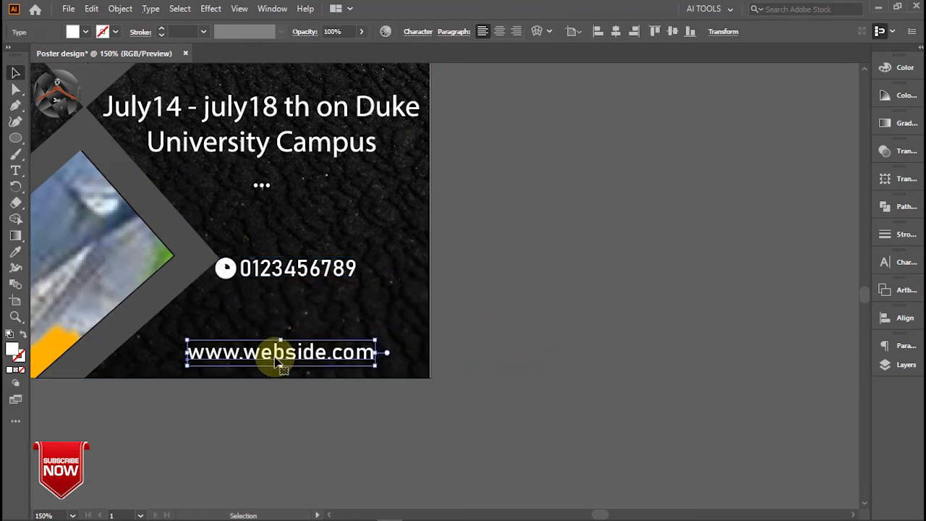
pyautogui.click(311, 269)
pyautogui.keyDown('shift'); pyautogui.click(225, 266); pyautogui.keyUp('shift')
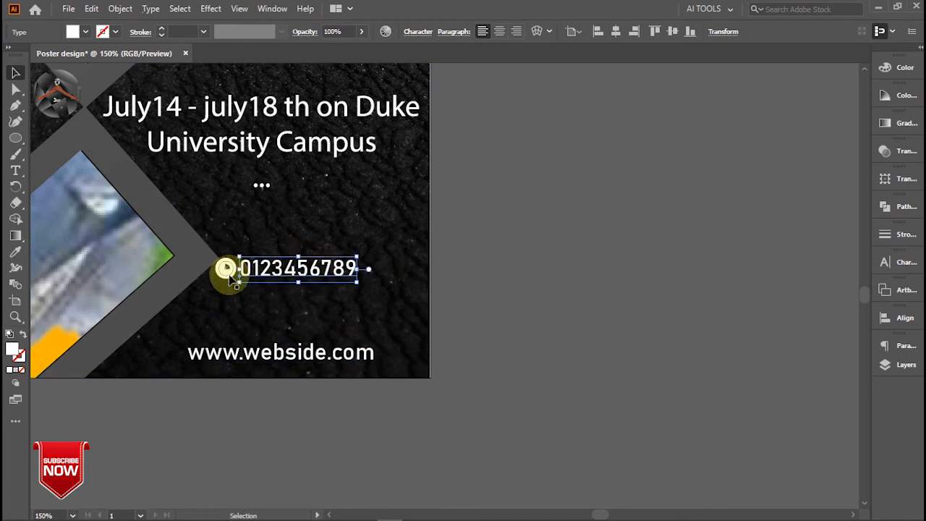
pyautogui.hotkey('ctrl', 'g')
pyautogui.moveTo(313, 269); pyautogui.dragTo(374, 269)
pyautogui.hotkey('ctrl', 'z')
pyautogui.hotkey('ctrl', 'z')
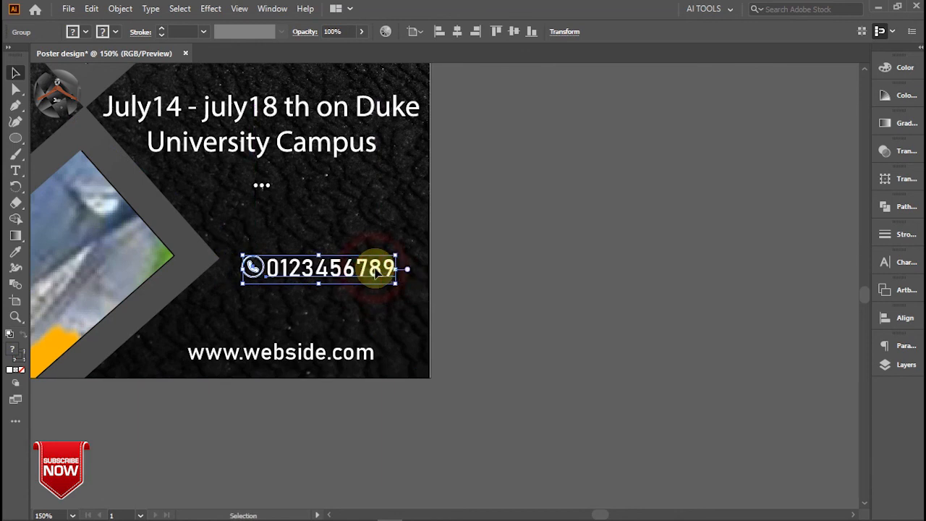
# Open the character settings and select the entire web address text for editing.
pyautogui.click(331, 352)
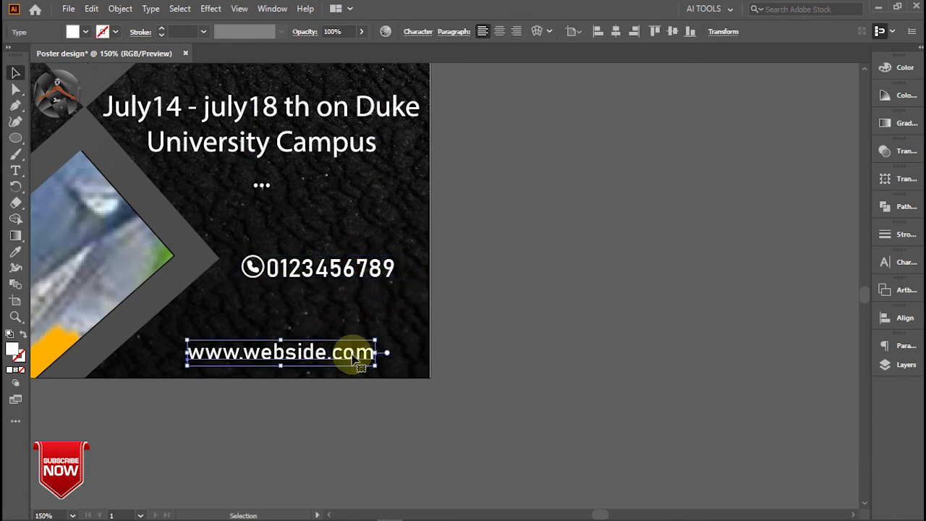
pyautogui.click(905, 263)
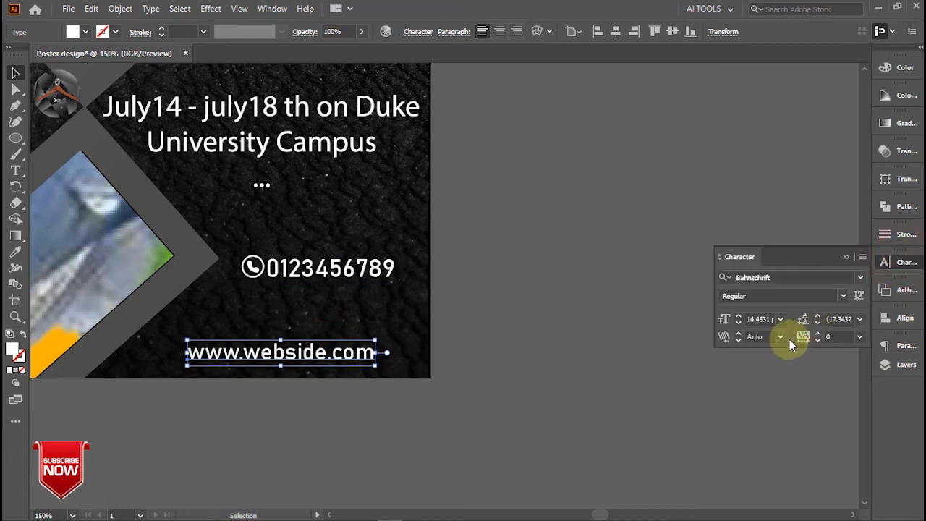
pyautogui.doubleClick(315, 353)
pyautogui.hotkey('ctrl', 'a')
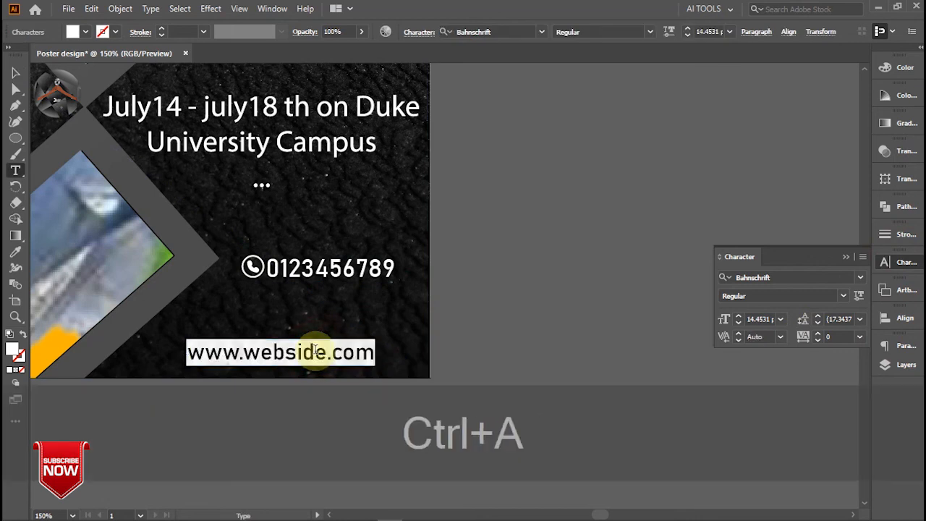
# Try increasing the web address's tracking step by step, including values of 30 and 100.
pyautogui.click(818, 337)
pyautogui.click(818, 335)
pyautogui.click(818, 335)
pyautogui.click(818, 335)
pyautogui.click(818, 335)
pyautogui.click(818, 335)
pyautogui.click(818, 335)
pyautogui.click(818, 333)
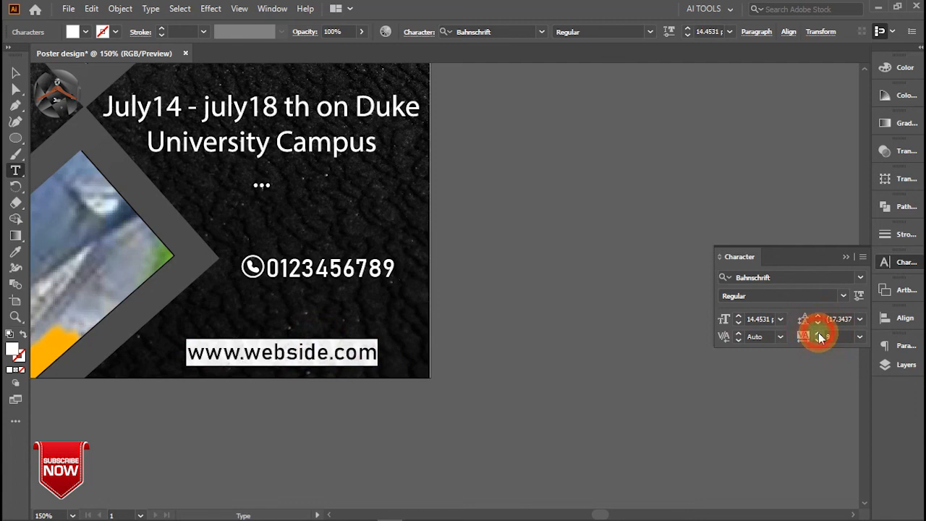
pyautogui.click(818, 333)
pyautogui.click(819, 333)
pyautogui.click(819, 334)
pyautogui.click(818, 333)
pyautogui.click(819, 333)
pyautogui.click(818, 334)
pyautogui.click(818, 334)
pyautogui.click(818, 333)
pyautogui.click(834, 337)
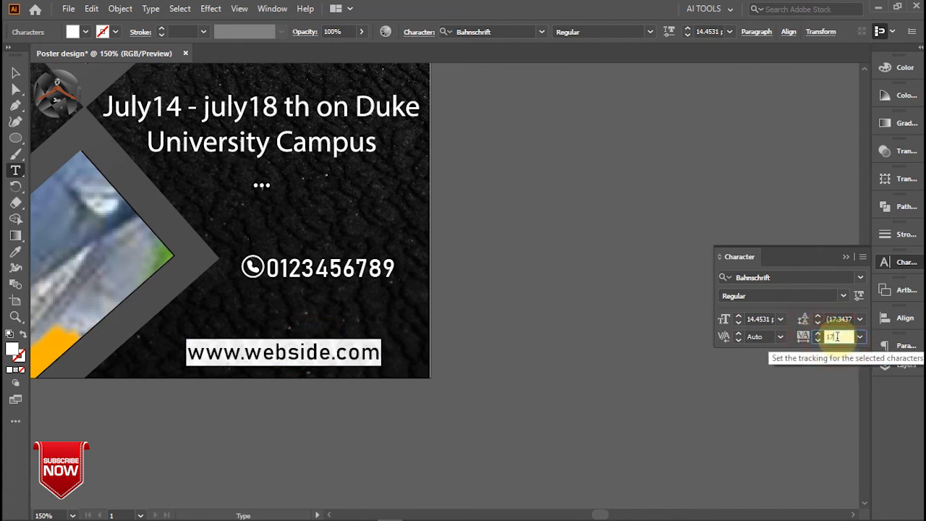
pyautogui.press('Return')
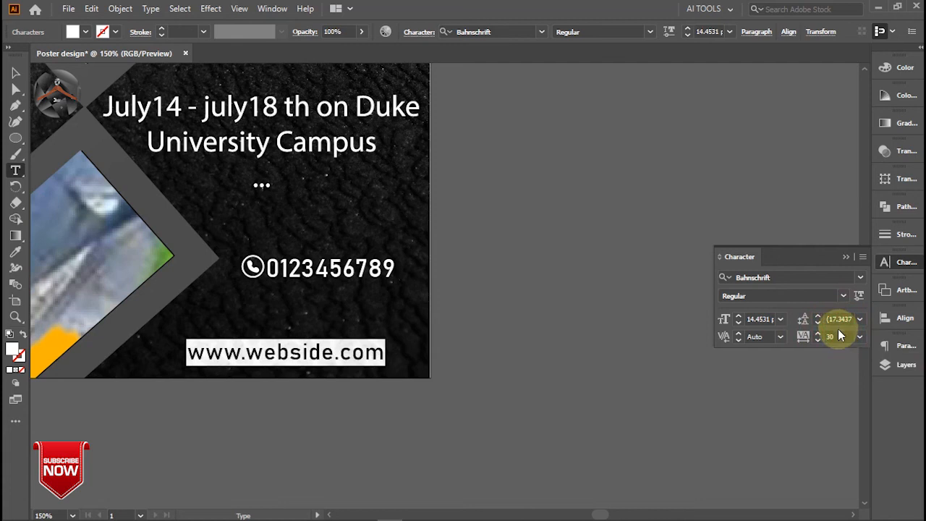
pyautogui.click(835, 337)
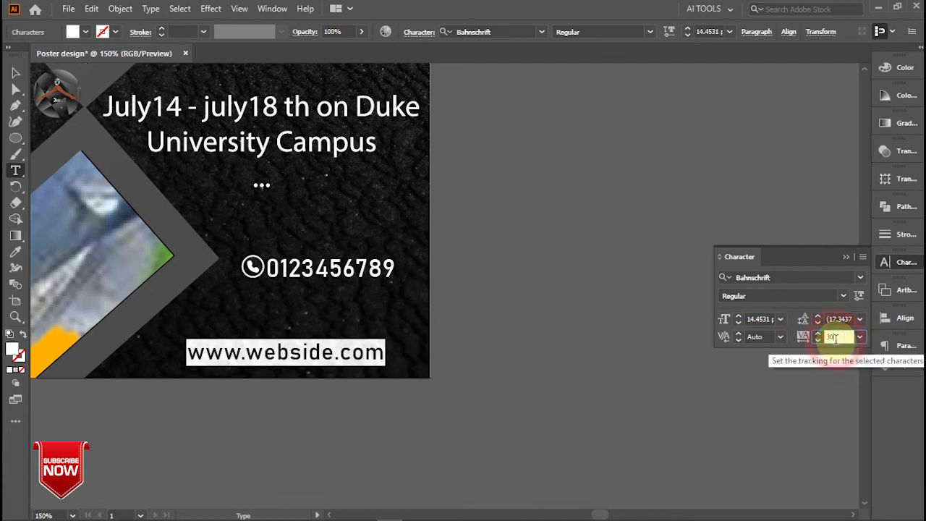
pyautogui.write('100')
pyautogui.click(804, 262)
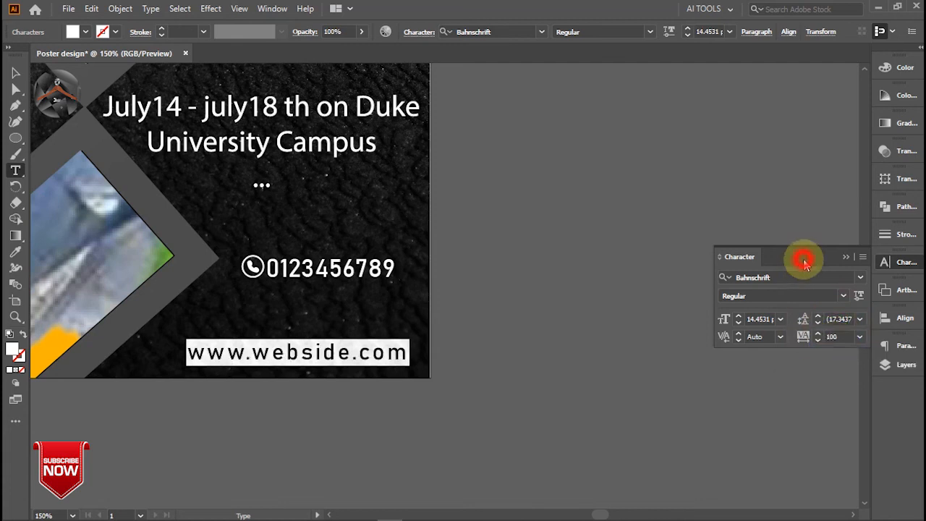
# Set the web address's tracking to 300, undoing any accidental replacement of its text.
pyautogui.click(843, 338)
pyautogui.write('300')
pyautogui.press('Return')
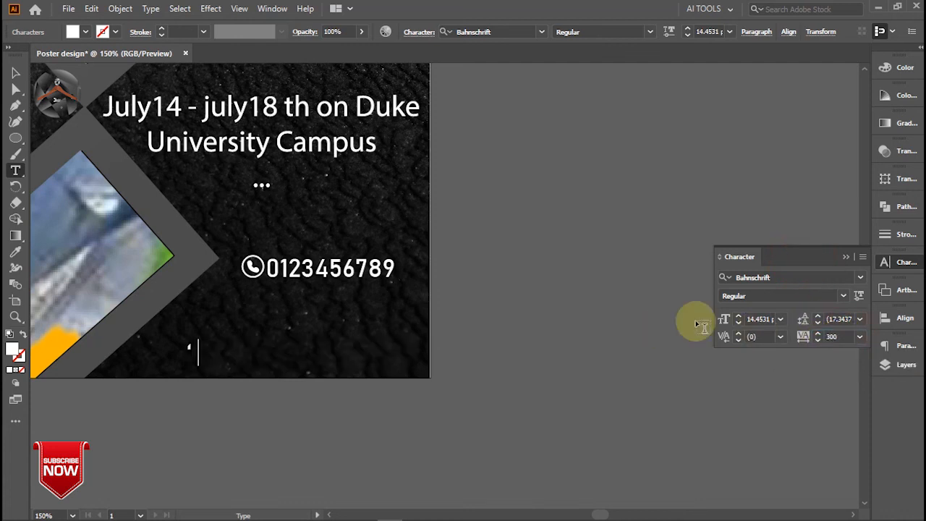
pyautogui.hotkey('ctrl', 'z')
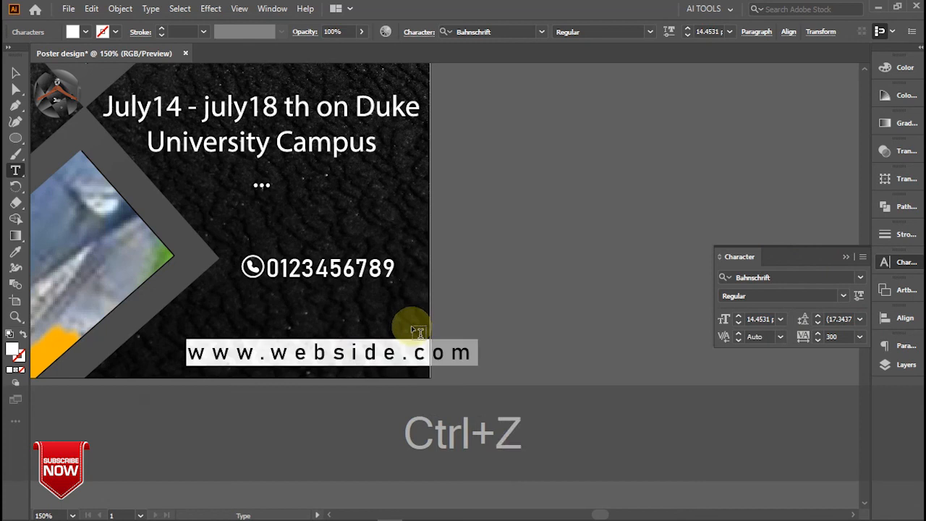
# Move the widened web address left so it fits inside the poster's lower-right corner.
pyautogui.click(16, 74)
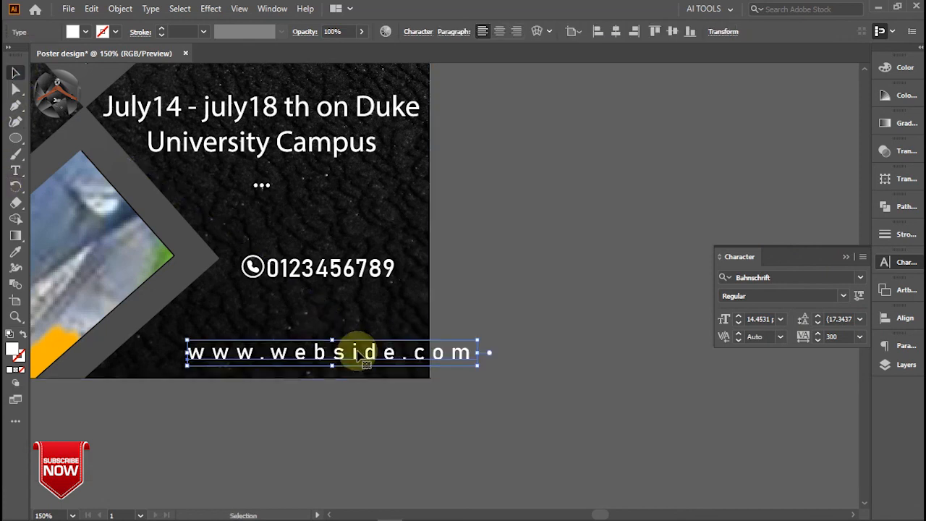
pyautogui.moveTo(360, 360); pyautogui.dragTo(306, 355)
pyautogui.click(458, 268)
pyautogui.hotkey('ctrl', '0')
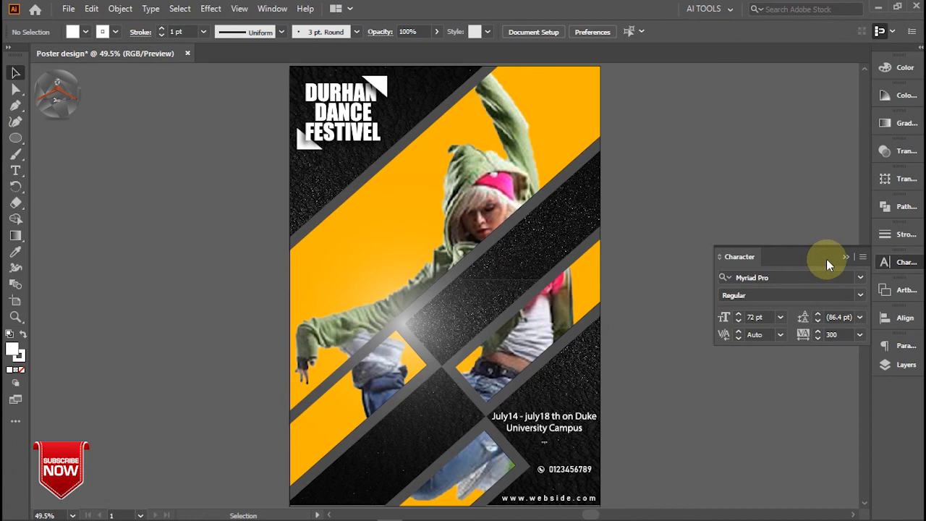
# Close the character settings and set the Pen tool's fill to none and its stroke to yellow.
pyautogui.click(844, 257)
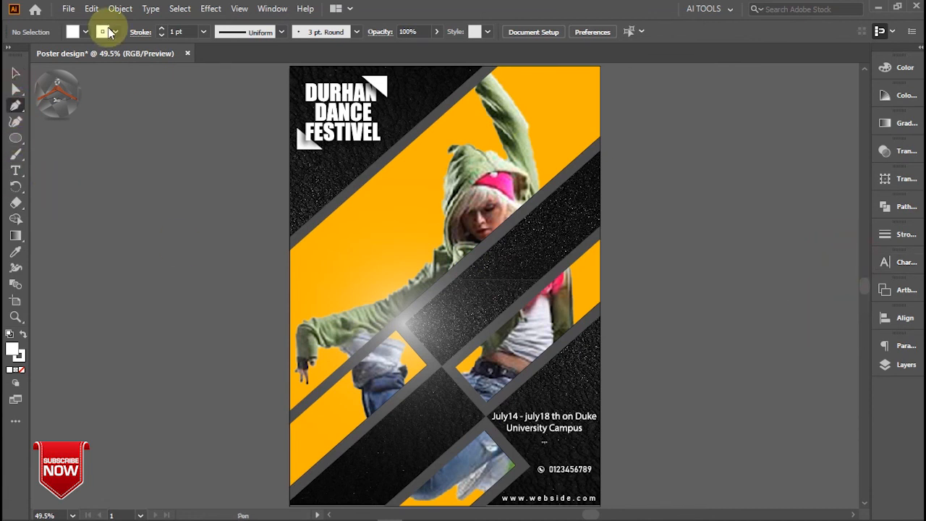
pyautogui.click(86, 32)
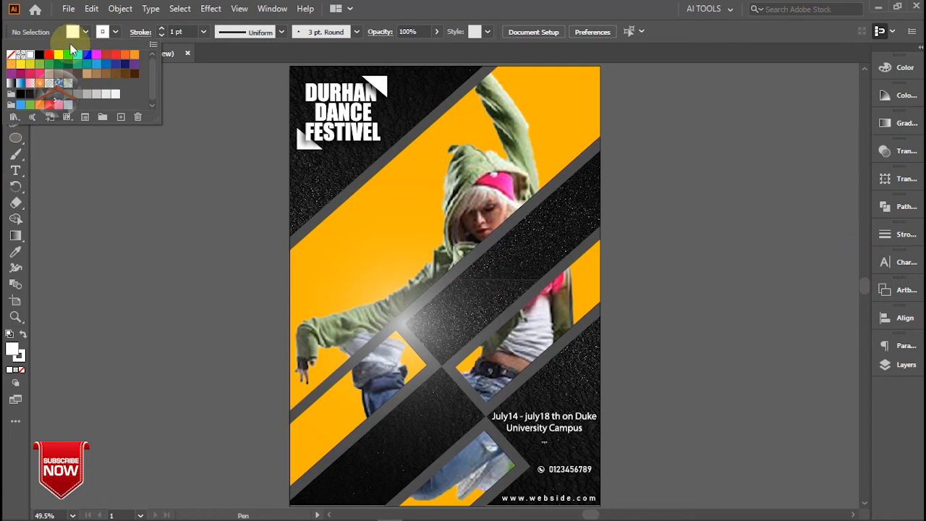
pyautogui.click(15, 57)
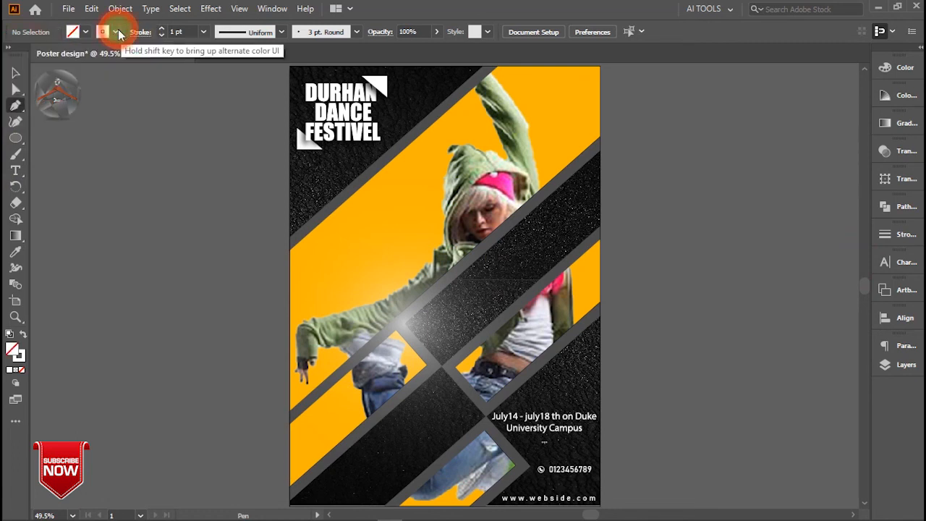
pyautogui.click(117, 31)
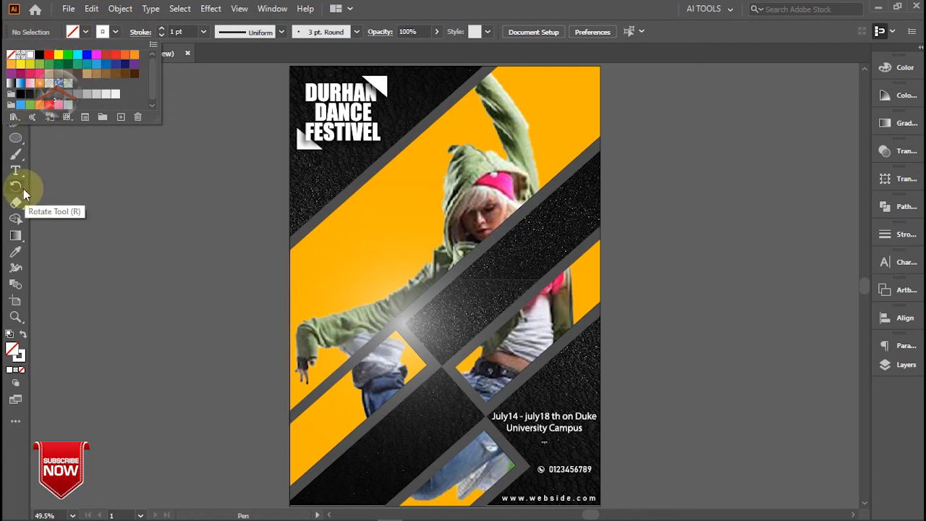
pyautogui.click(93, 222)
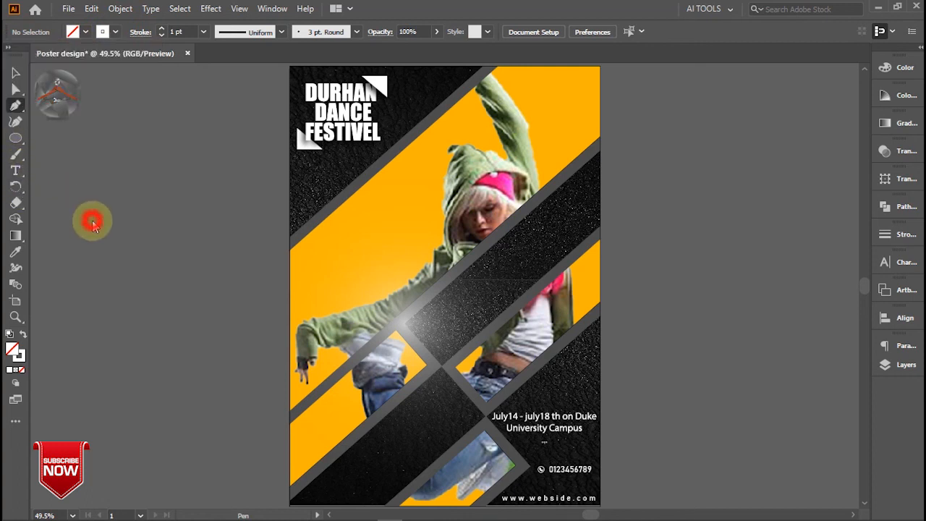
pyautogui.click(116, 32)
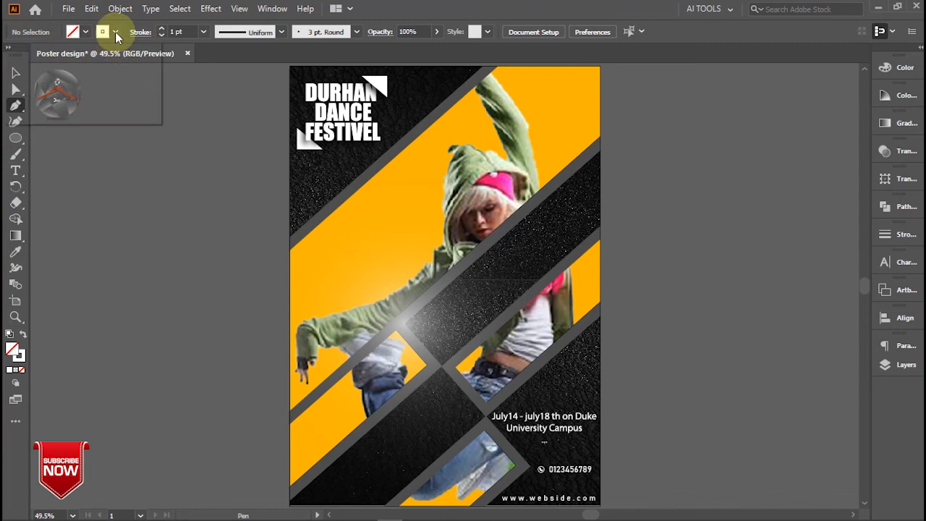
pyautogui.click(64, 56)
pyautogui.click(89, 259)
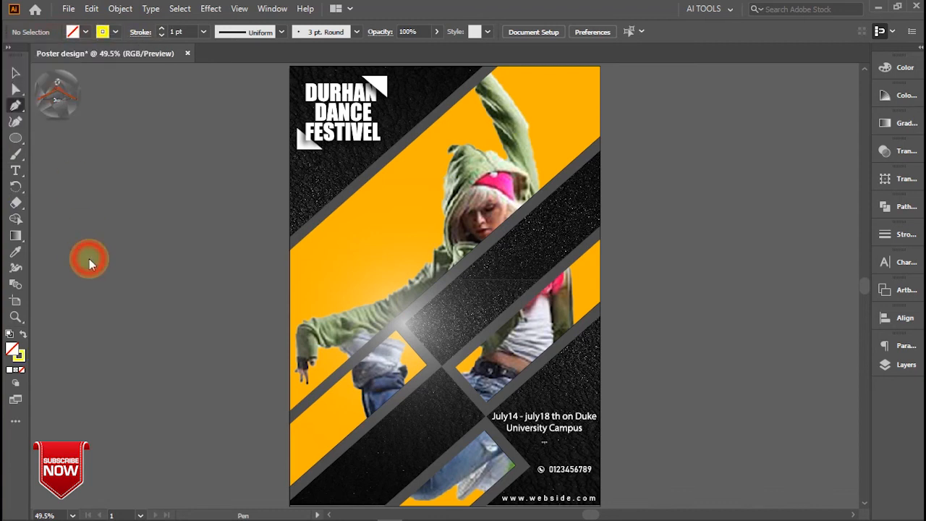
# Draw a straight horizontal line about 60 mm long on the empty canvas beside the poster and select it.
pyautogui.click(81, 234)
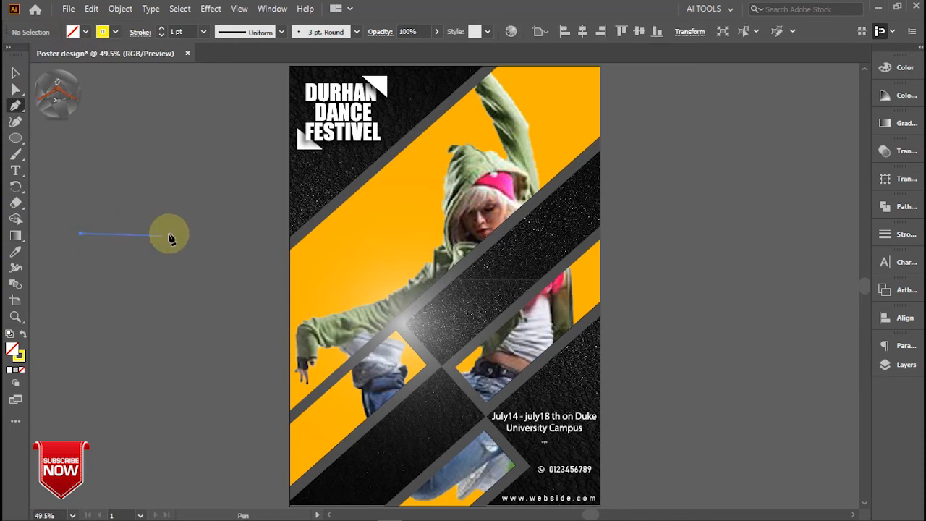
pyautogui.keyDown('shift'); pyautogui.click(168, 233); pyautogui.keyUp('shift')
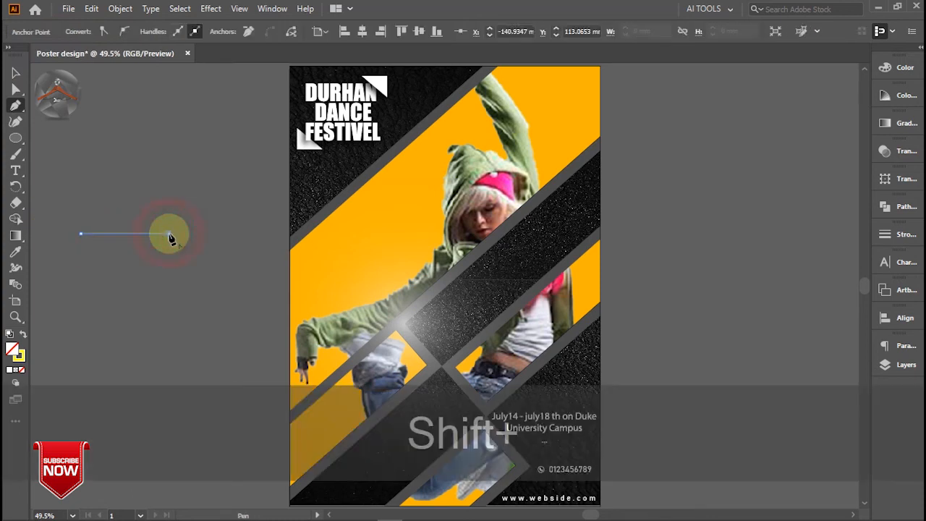
pyautogui.click(15, 72)
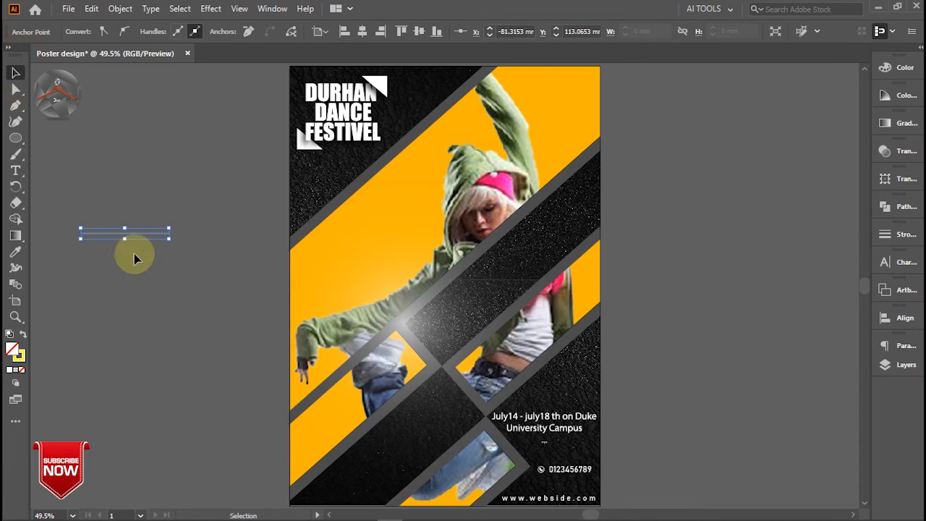
pyautogui.click(152, 275)
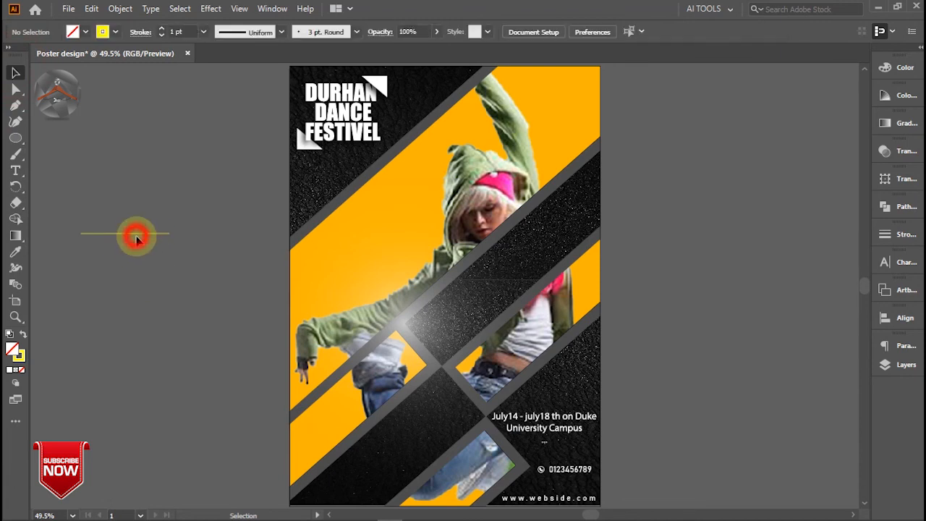
pyautogui.click(137, 236)
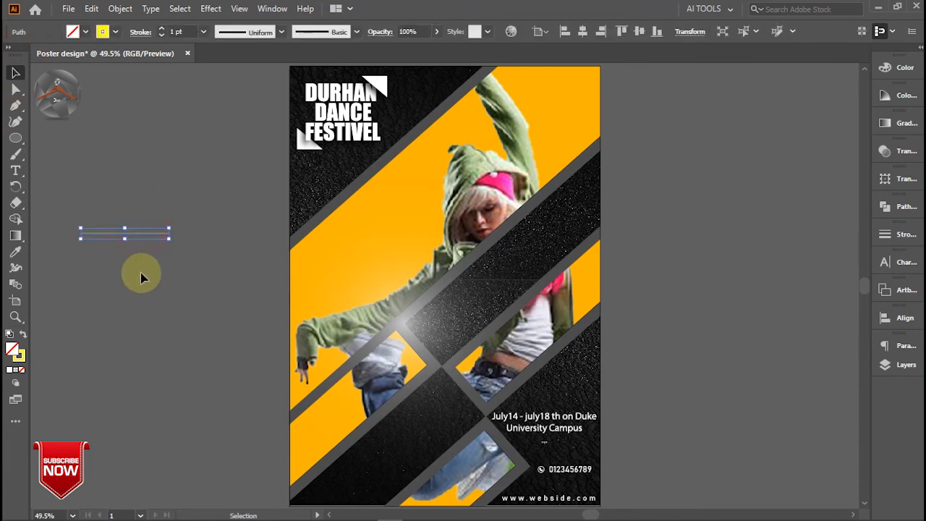
# Sample the poster's orange onto the line with the Eyedropper, undoing the glow gradient sample, and give it a 4 pt orange stroke.
pyautogui.click(13, 253)
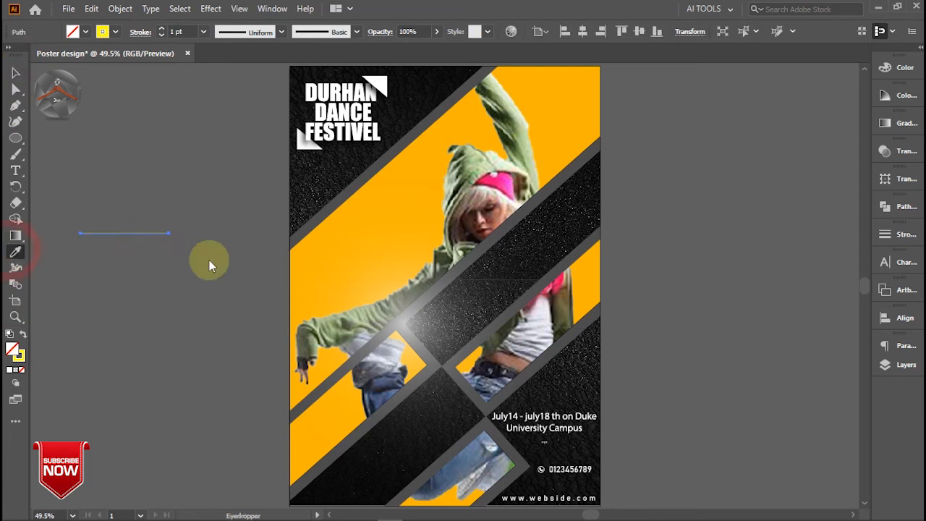
pyautogui.click(406, 207)
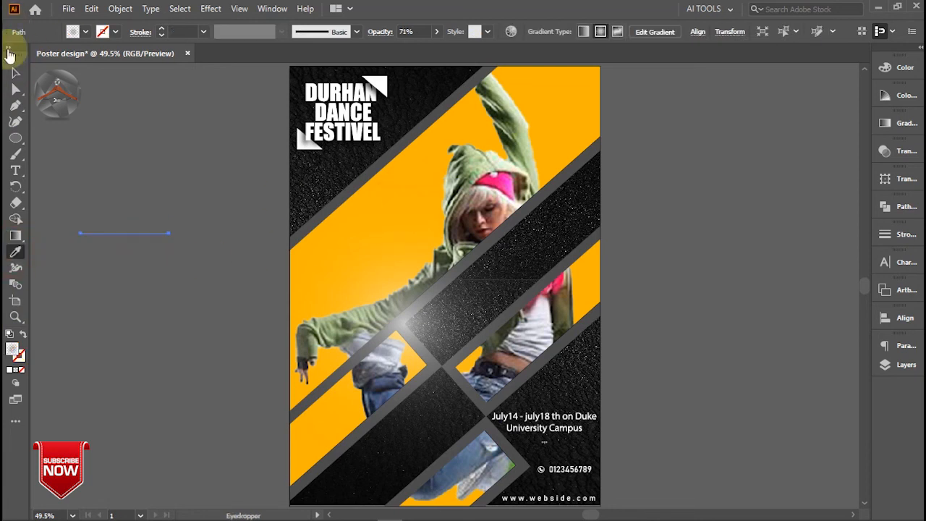
pyautogui.hotkey('ctrl', 'z')
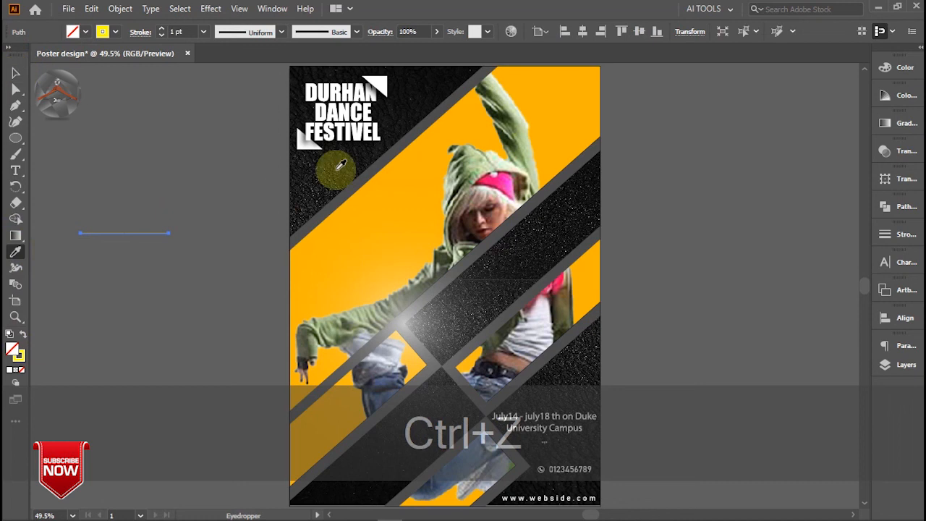
pyautogui.click(569, 82)
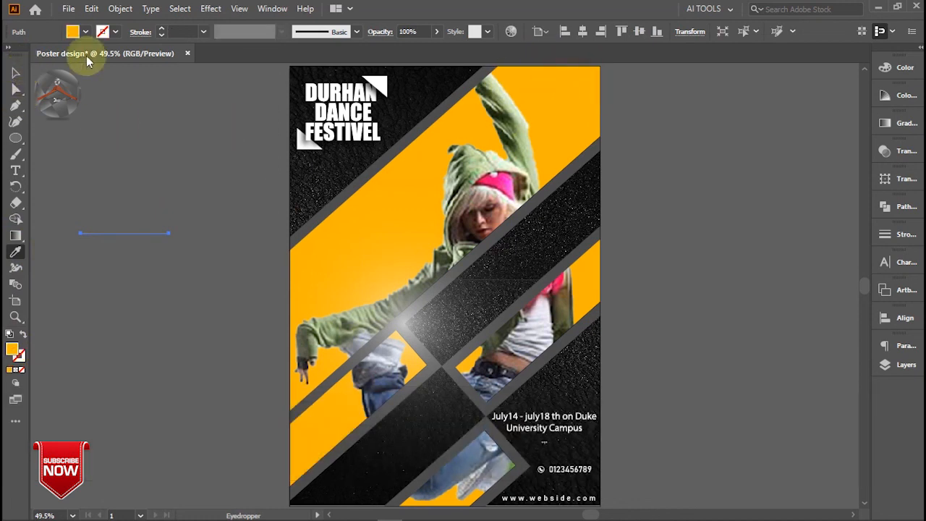
pyautogui.click(16, 75)
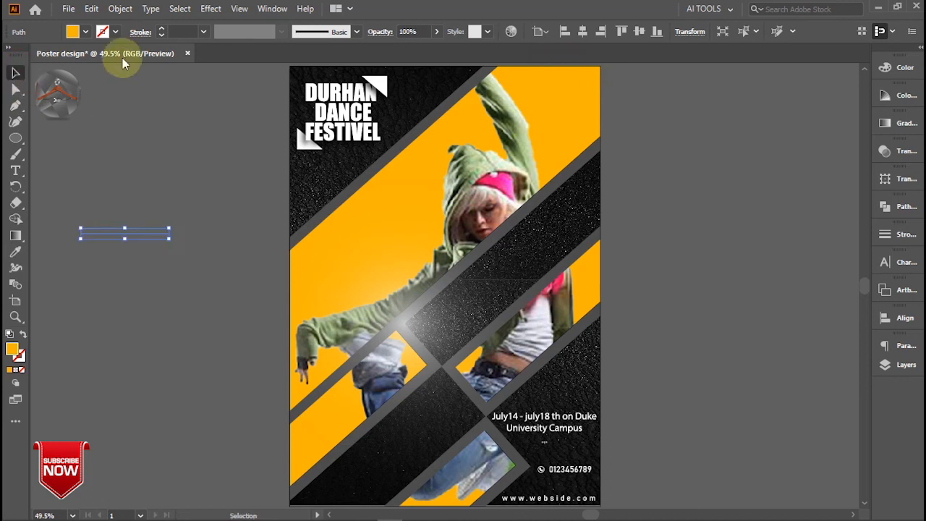
pyautogui.click(114, 34)
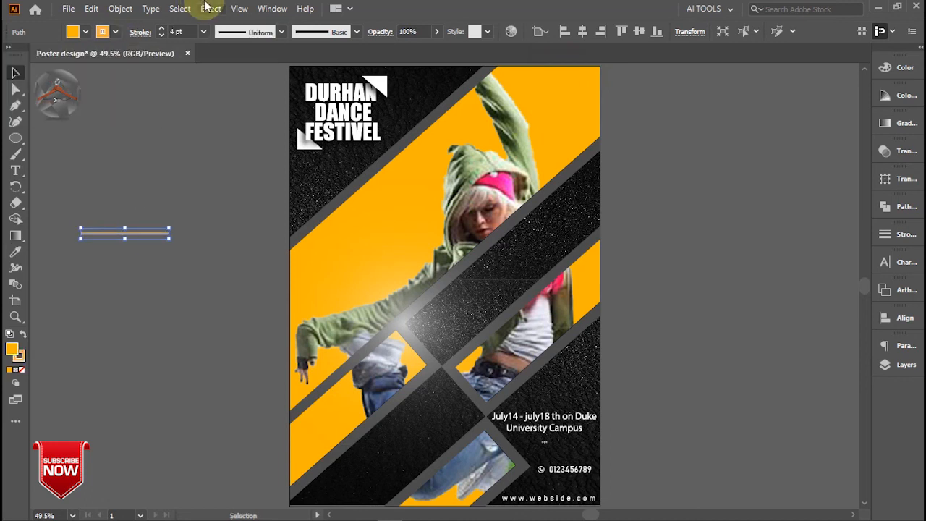
pyautogui.click(207, 10)
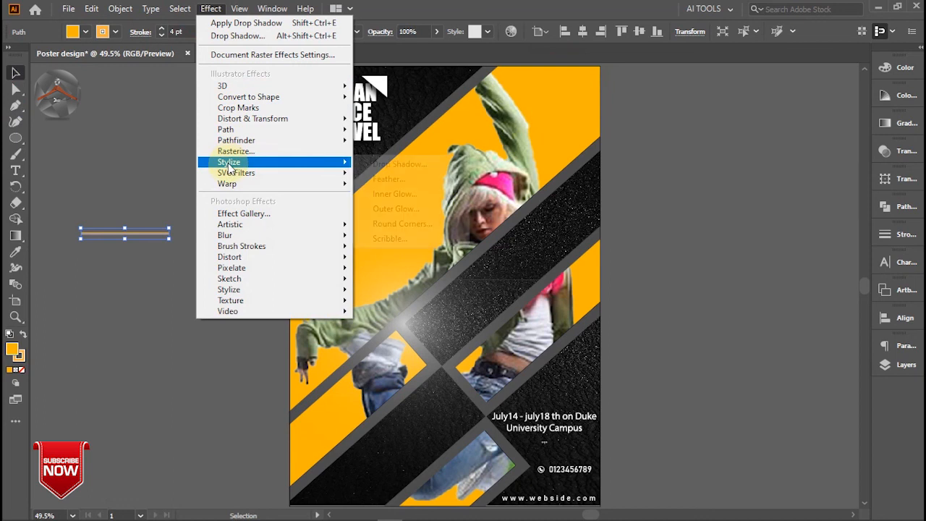
pyautogui.moveTo(257, 118)
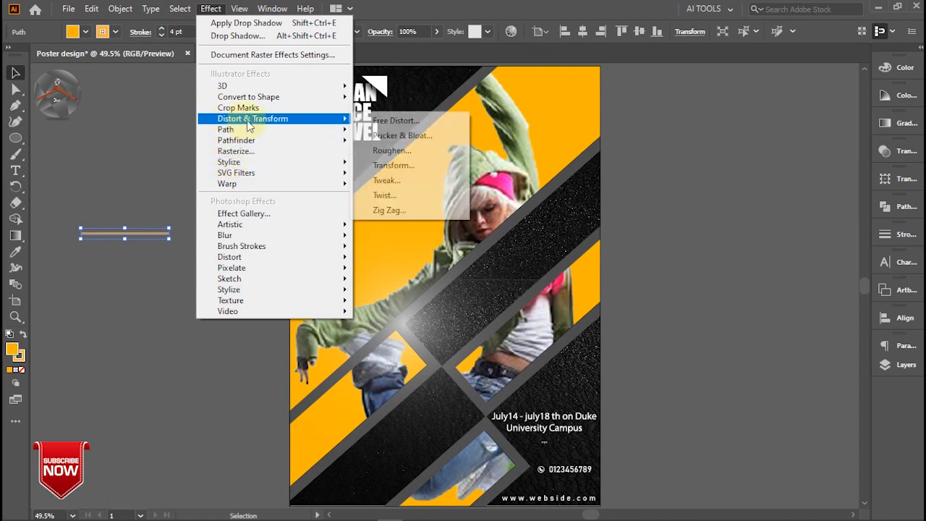
pyautogui.click(376, 211)
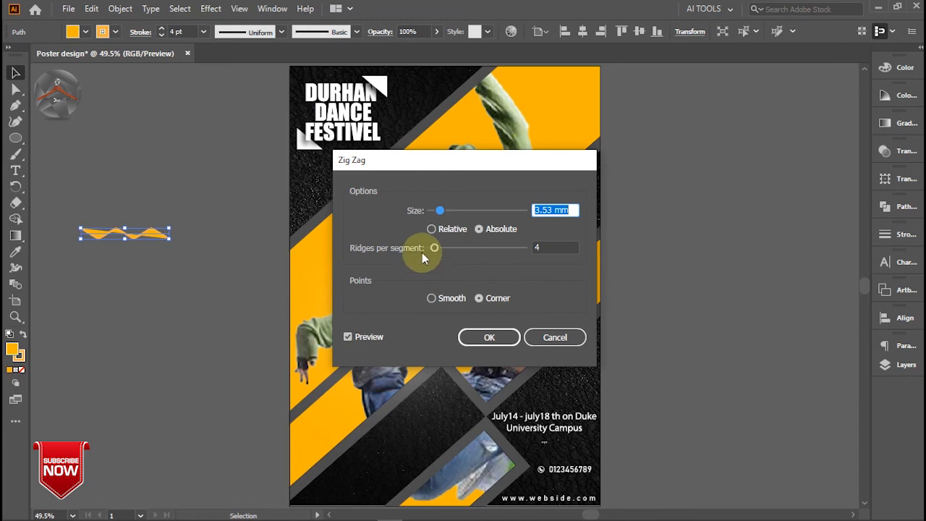
pyautogui.click(540, 338)
# Remove the fill from the selected orange line so only its stroke remains.
pyautogui.click(85, 32)
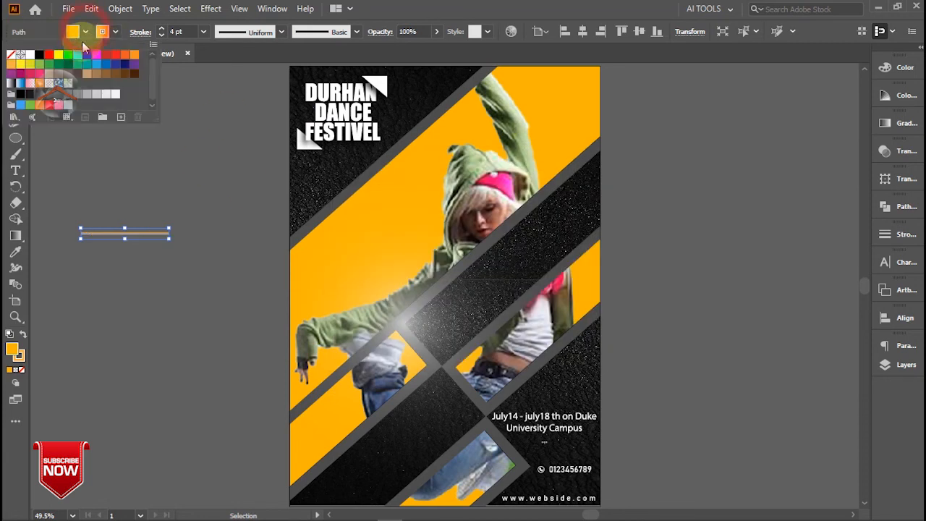
pyautogui.click(11, 55)
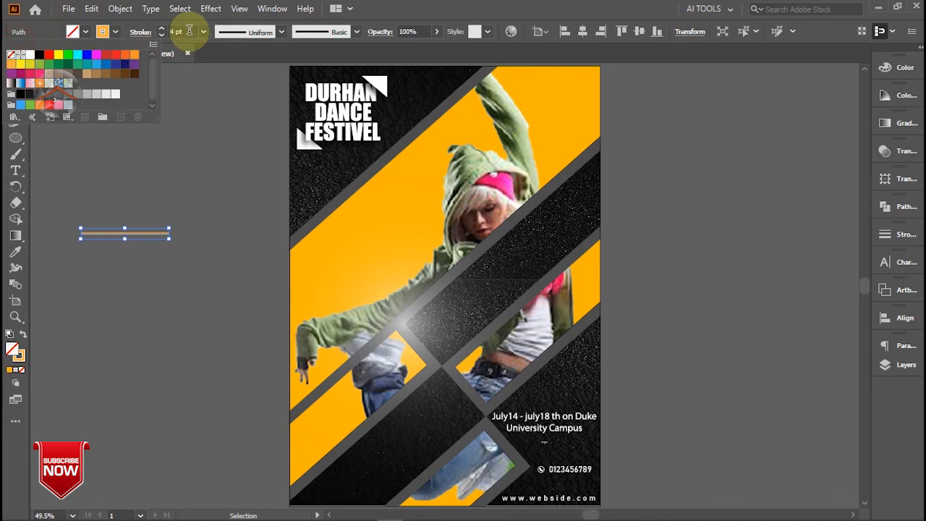
pyautogui.click(211, 10)
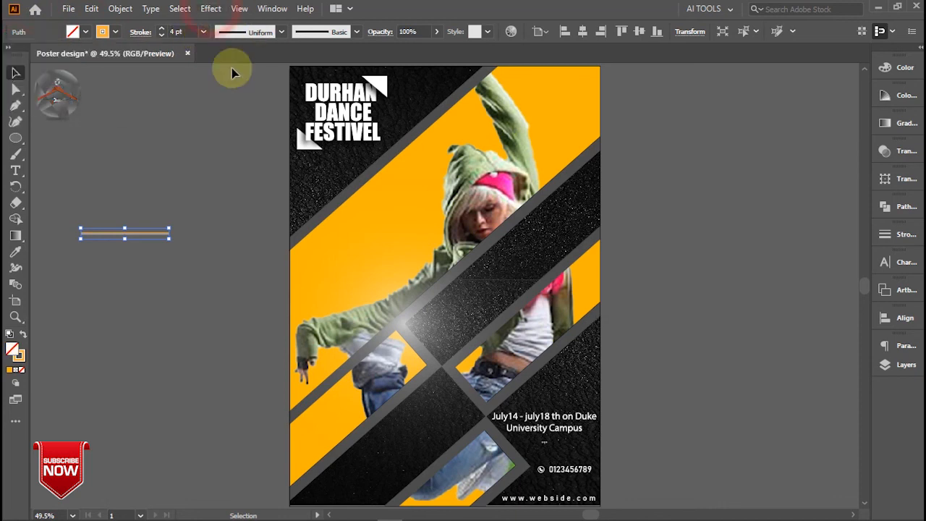
# Apply a Zig Zag effect to the line with an absolute size of 2.47 mm, corner points and more ridges per segment.
pyautogui.click(211, 8)
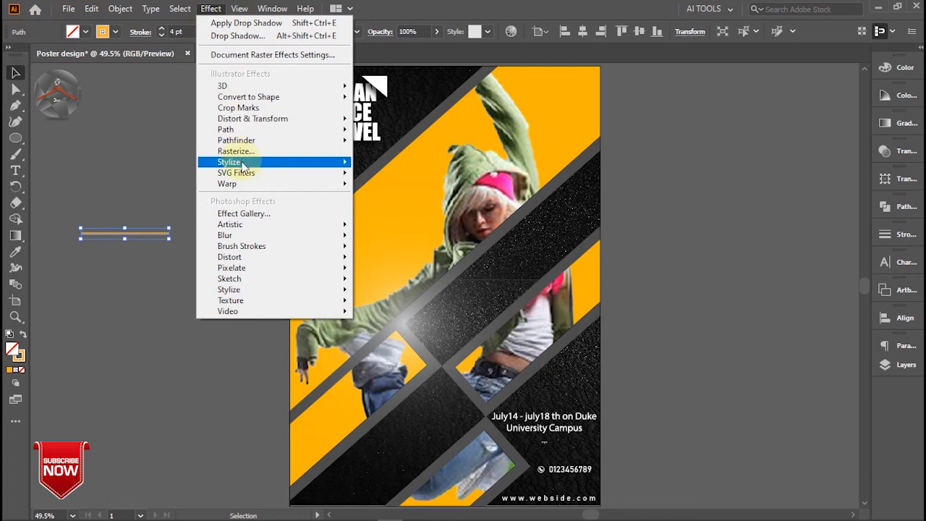
pyautogui.moveTo(348, 120)
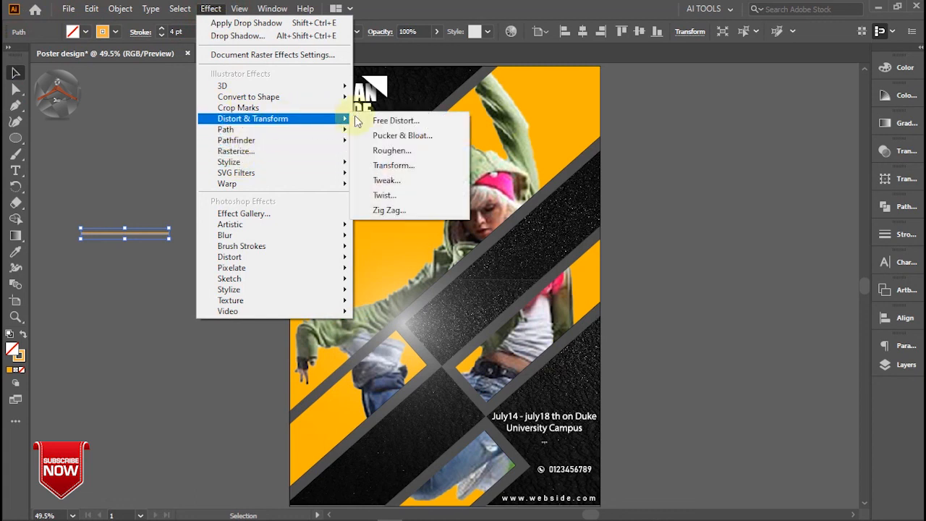
pyautogui.click(387, 210)
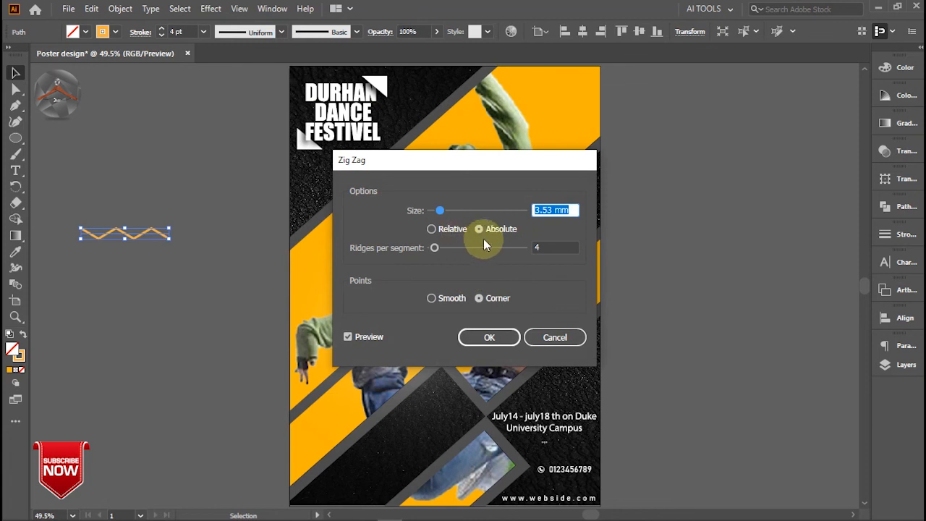
pyautogui.click(439, 210)
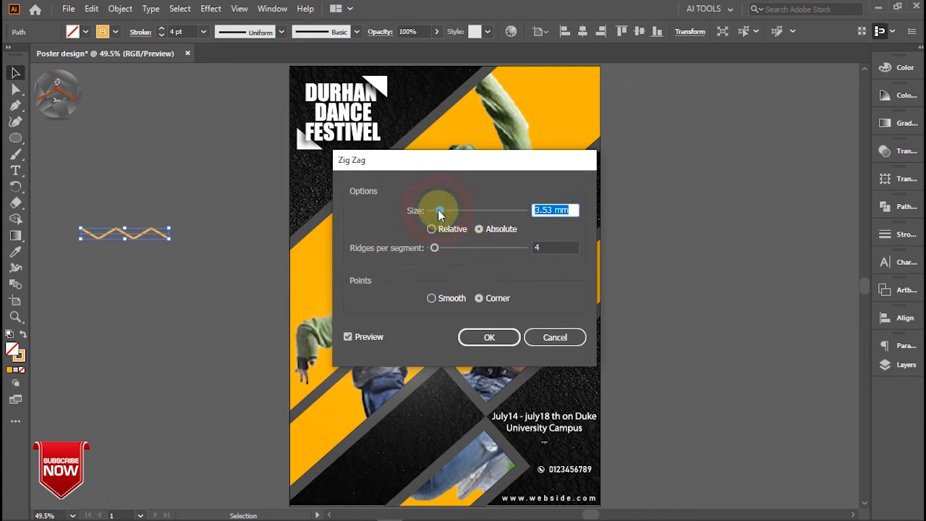
pyautogui.moveTo(439, 212); pyautogui.dragTo(437, 210)
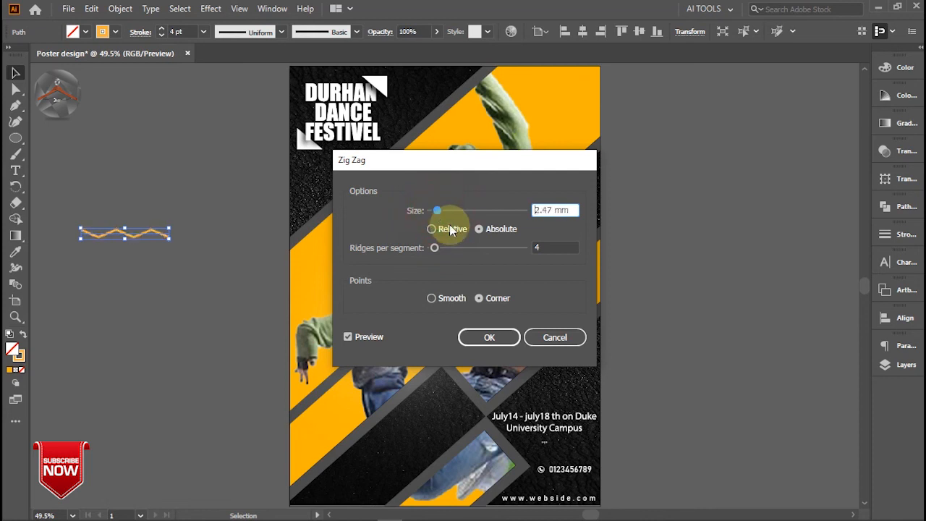
pyautogui.moveTo(436, 250); pyautogui.dragTo(446, 250)
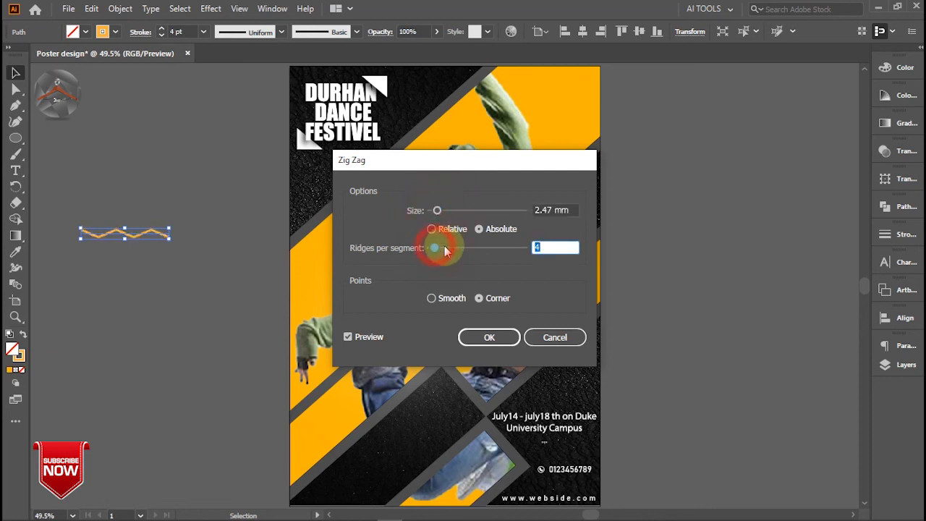
pyautogui.click(489, 337)
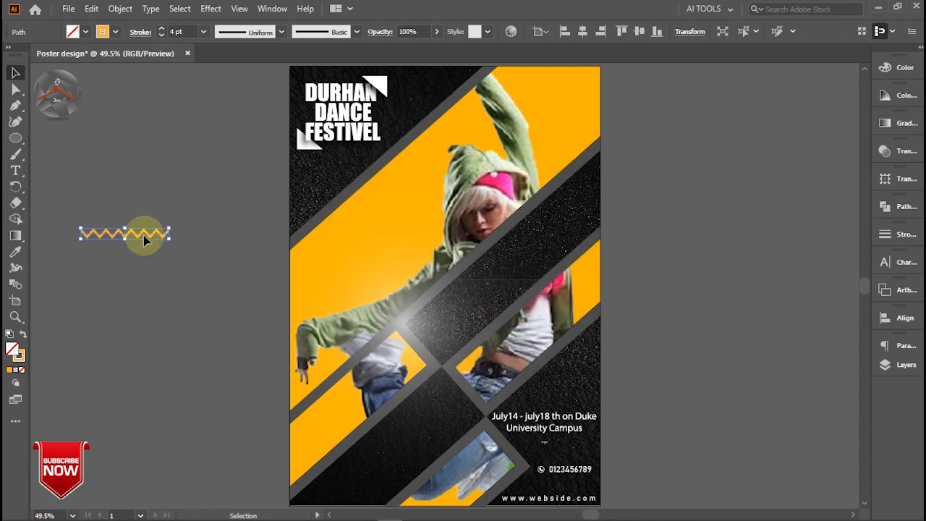
# Move the zigzag line into the poster's lower-left corner and scale it down slightly about its center.
pyautogui.moveTo(142, 235); pyautogui.dragTo(368, 496)
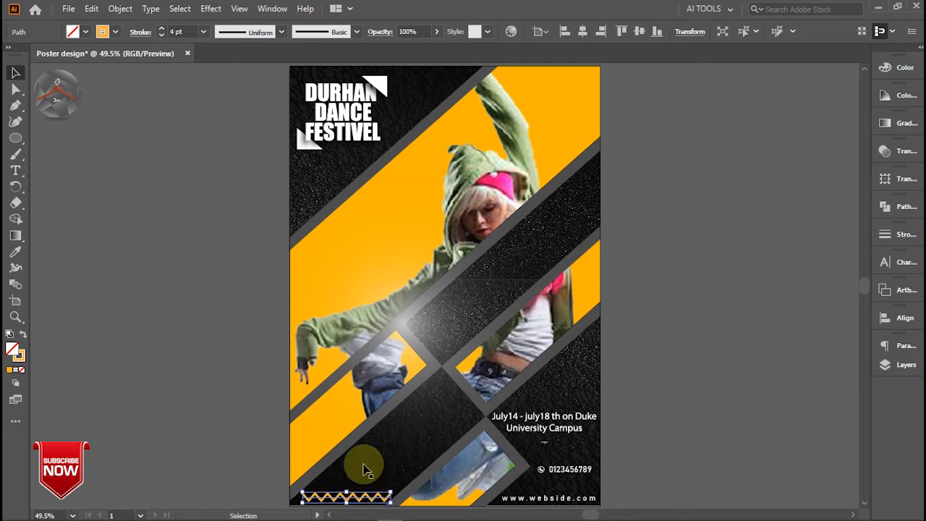
pyautogui.keyDown('alt'); pyautogui.scroll(1, 385, 498); pyautogui.keyUp('alt')
pyautogui.scroll(-3, 389, 366)
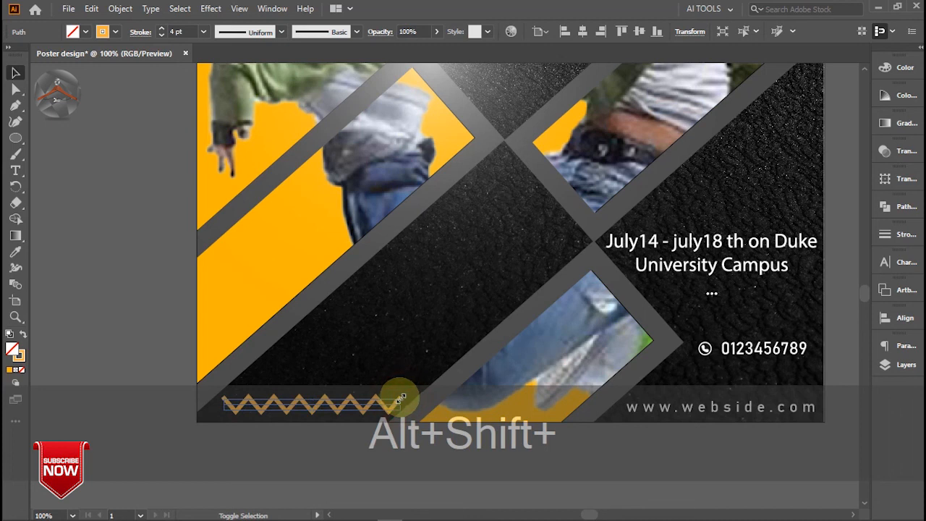
pyautogui.moveTo(399, 400); pyautogui.dragTo(398, 400)
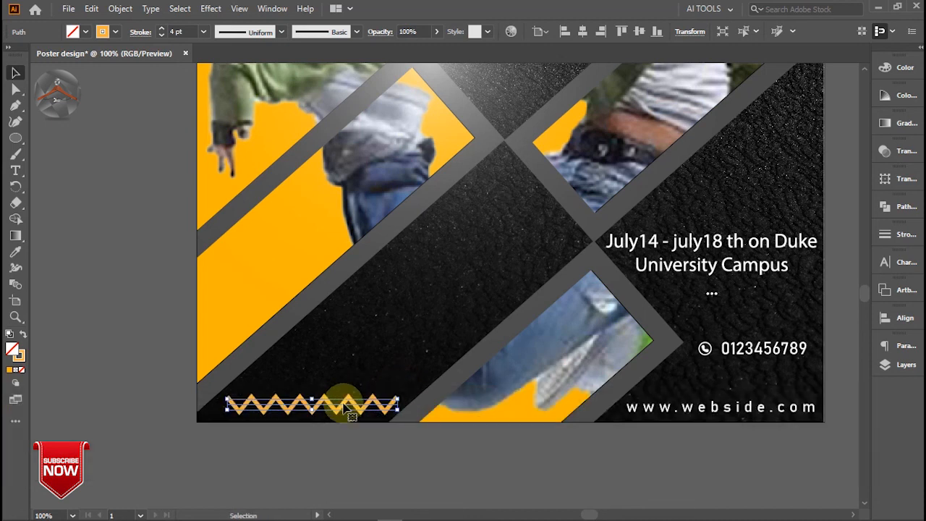
pyautogui.hotkey('ctrl', '0')
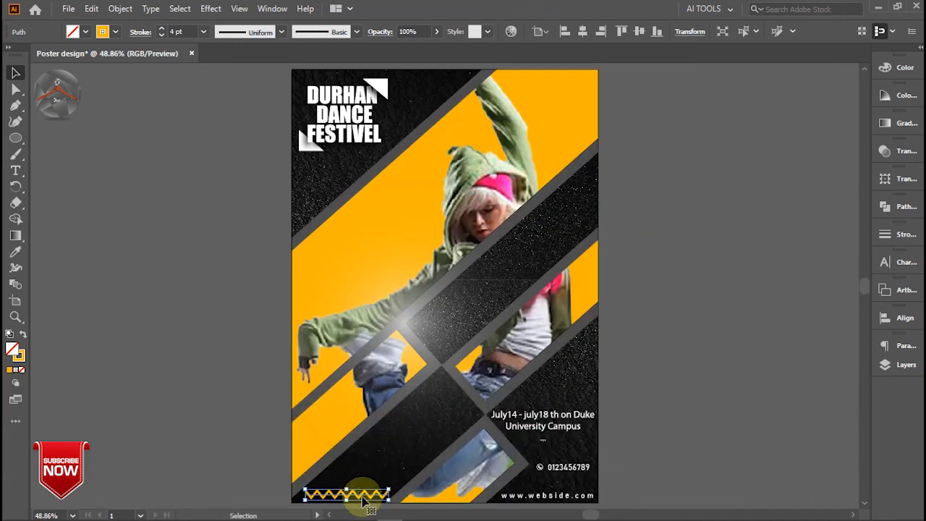
# Duplicate the zigzag line onto the upper black diagonal bar near the poster's right edge and rotate the copy 90°.
pyautogui.moveTo(365, 503); pyautogui.dragTo(587, 194)
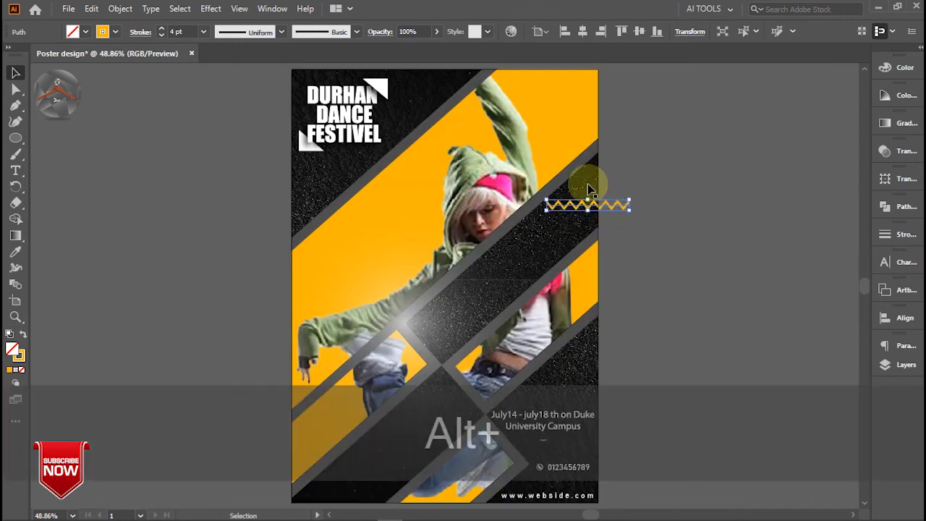
pyautogui.hotkey('ctrl', 'z')
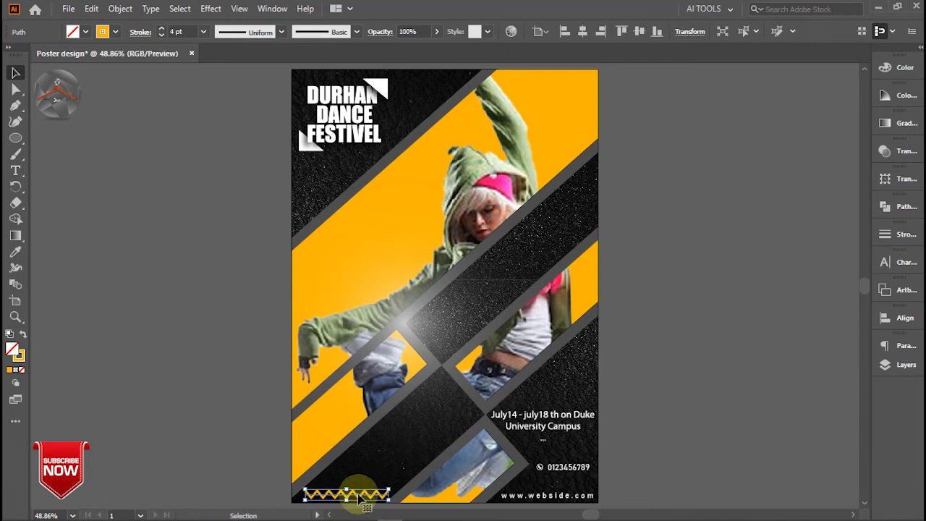
pyautogui.moveTo(536, 309); pyautogui.dragTo(572, 228)
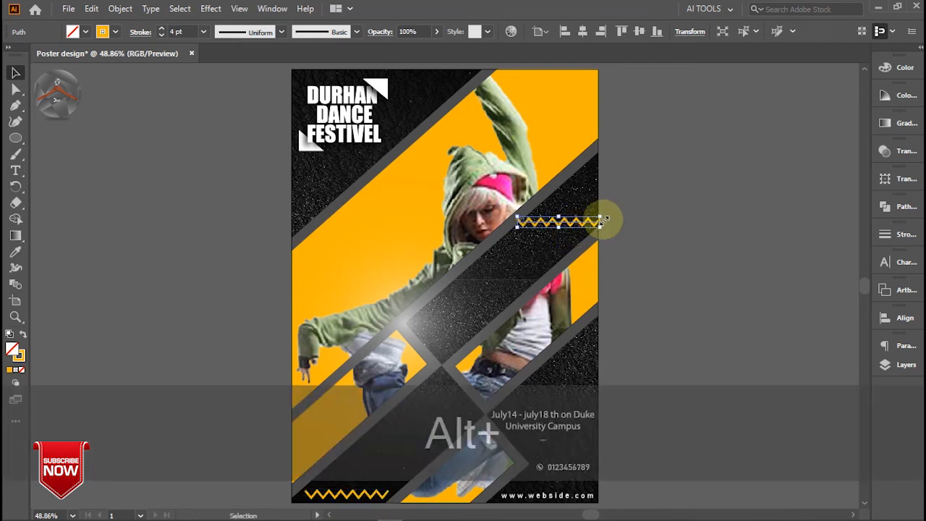
pyautogui.click(897, 179)
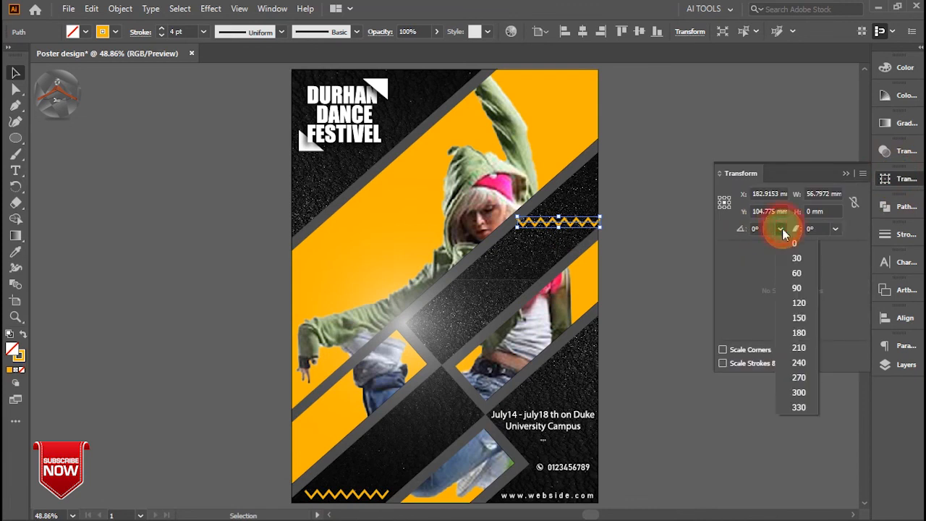
pyautogui.click(799, 290)
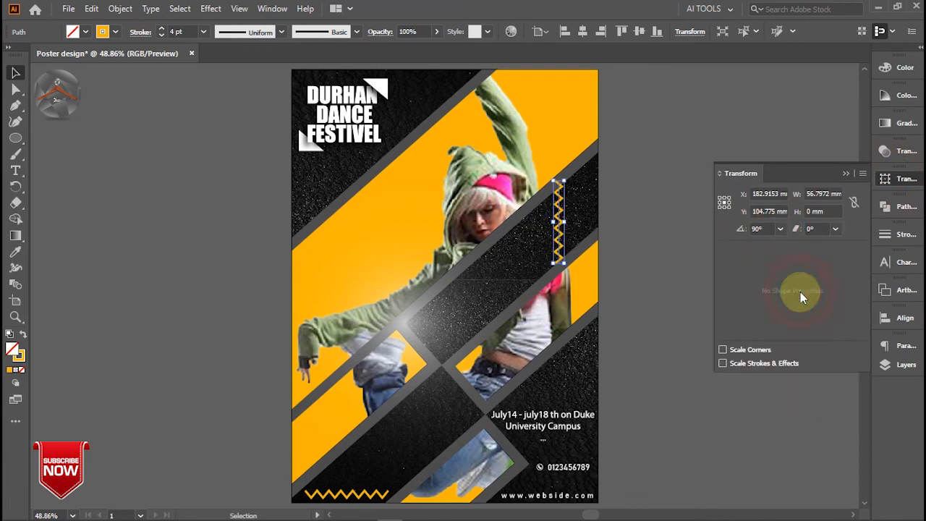
pyautogui.click(846, 174)
# Scale the vertical zigzag down about its center and position it inside the black bar along the poster's right edge.
pyautogui.keyDown('alt'); pyautogui.scroll(3, 577, 233); pyautogui.keyUp('alt')
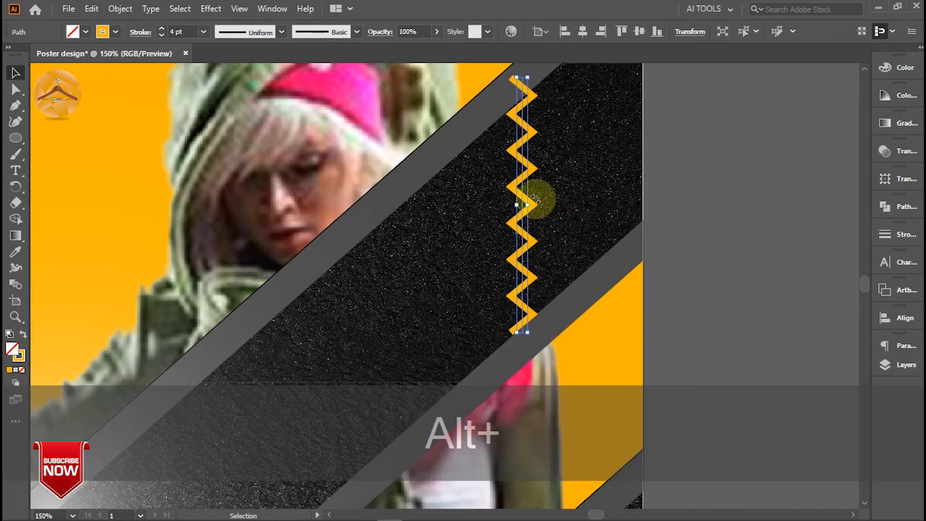
pyautogui.moveTo(606, 201); pyautogui.dragTo(607, 200)
pyautogui.scroll(3, 606, 199)
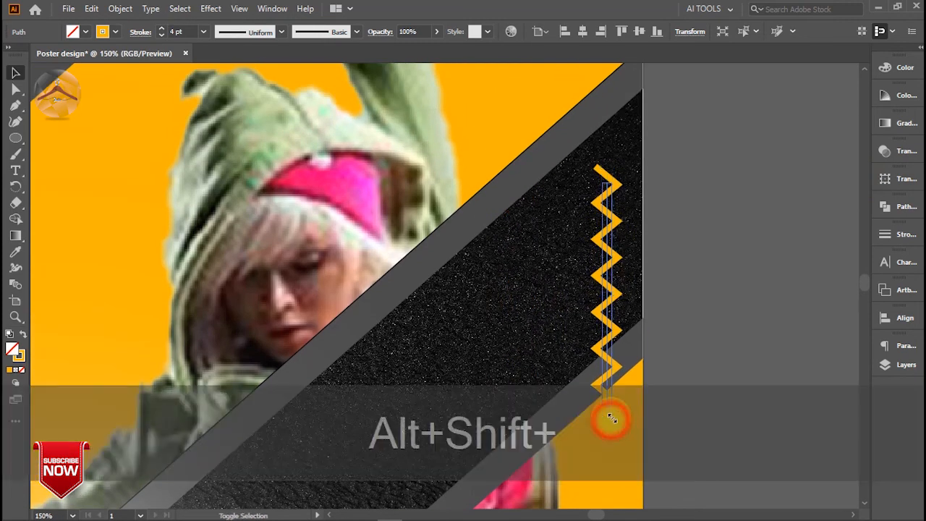
pyautogui.moveTo(612, 417); pyautogui.dragTo(612, 416)
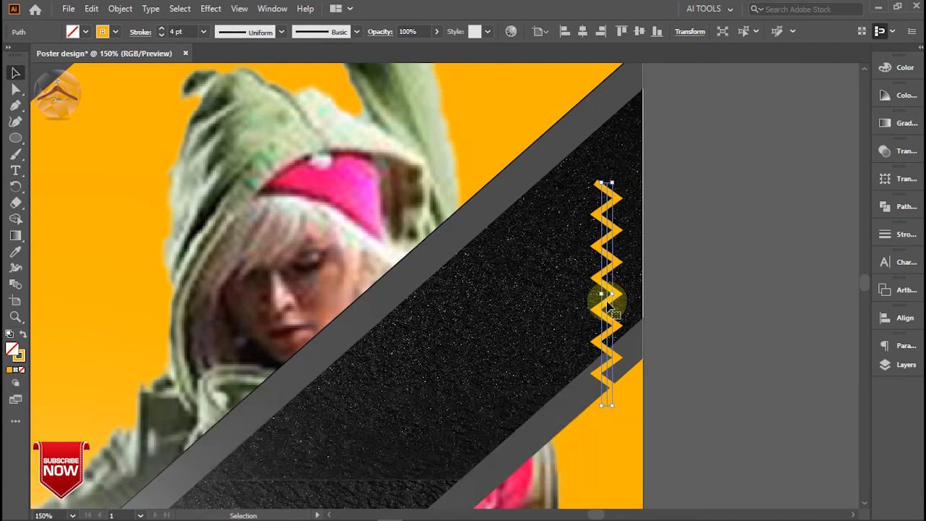
pyautogui.moveTo(620, 240); pyautogui.dragTo(620, 240)
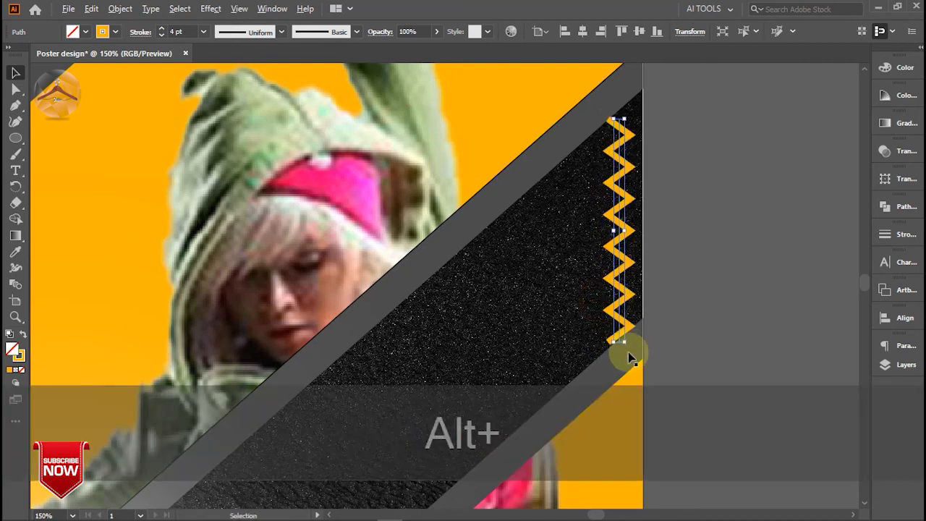
pyautogui.moveTo(626, 334); pyautogui.dragTo(626, 333)
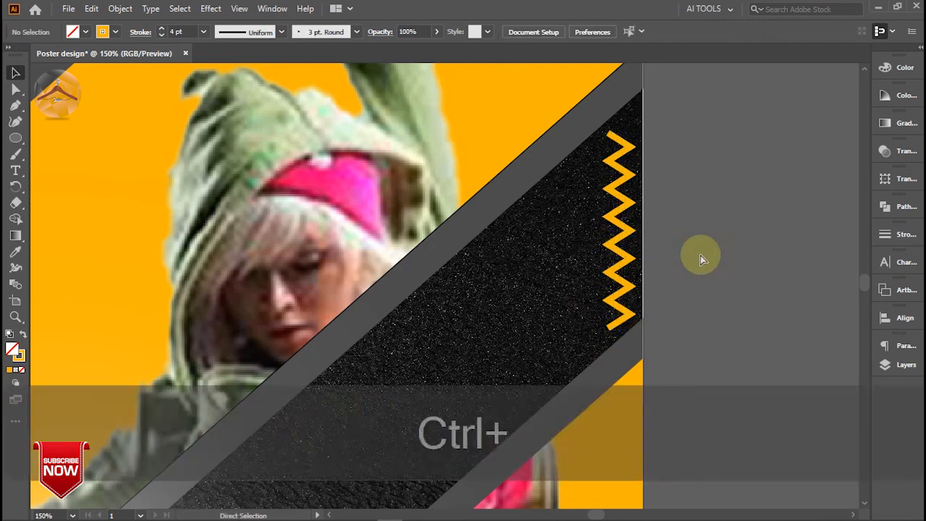
pyautogui.hotkey('ctrl', '0')
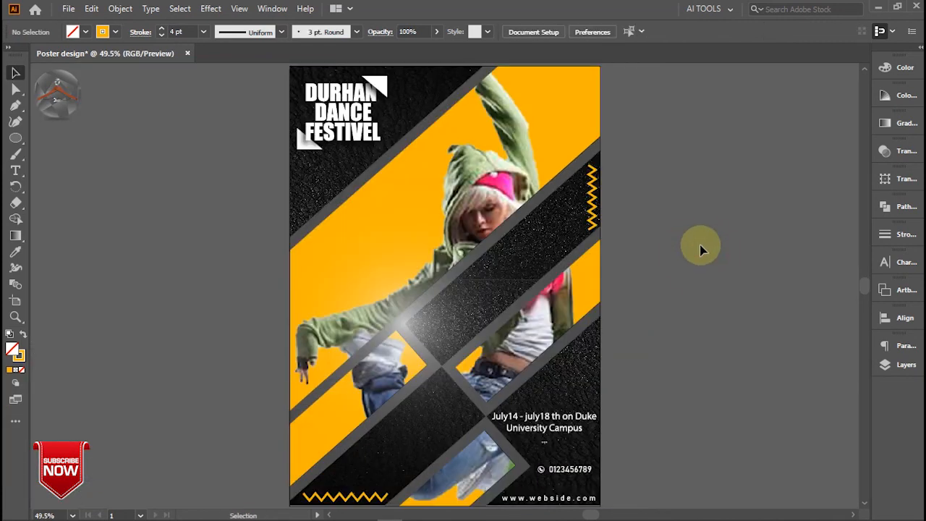